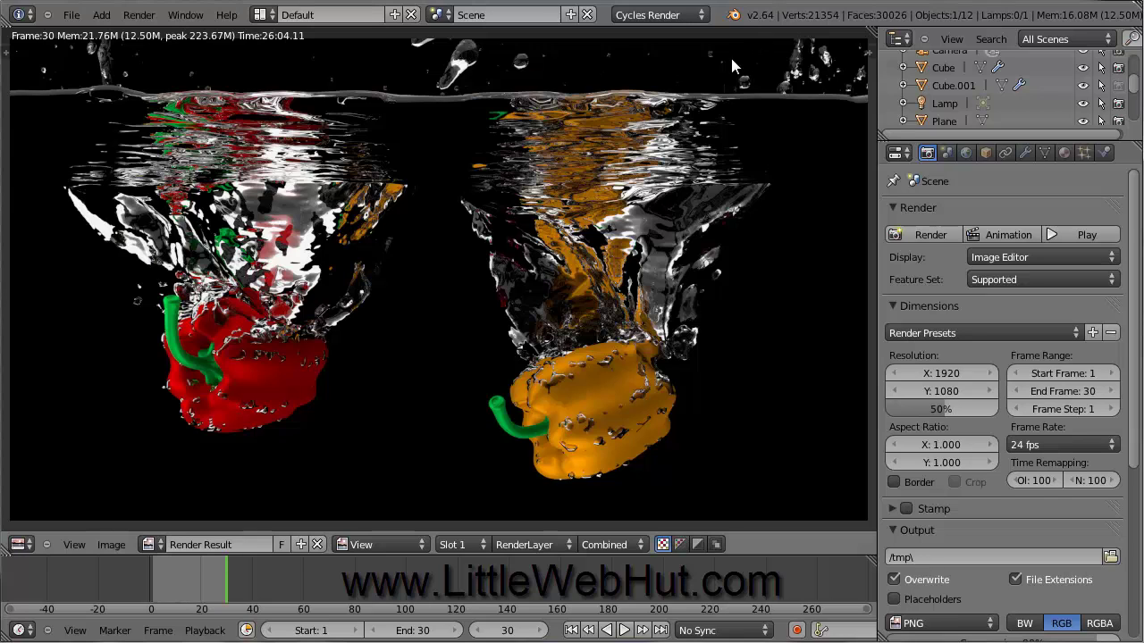
{"action": "left_click", "coordinate": [701, 15]}
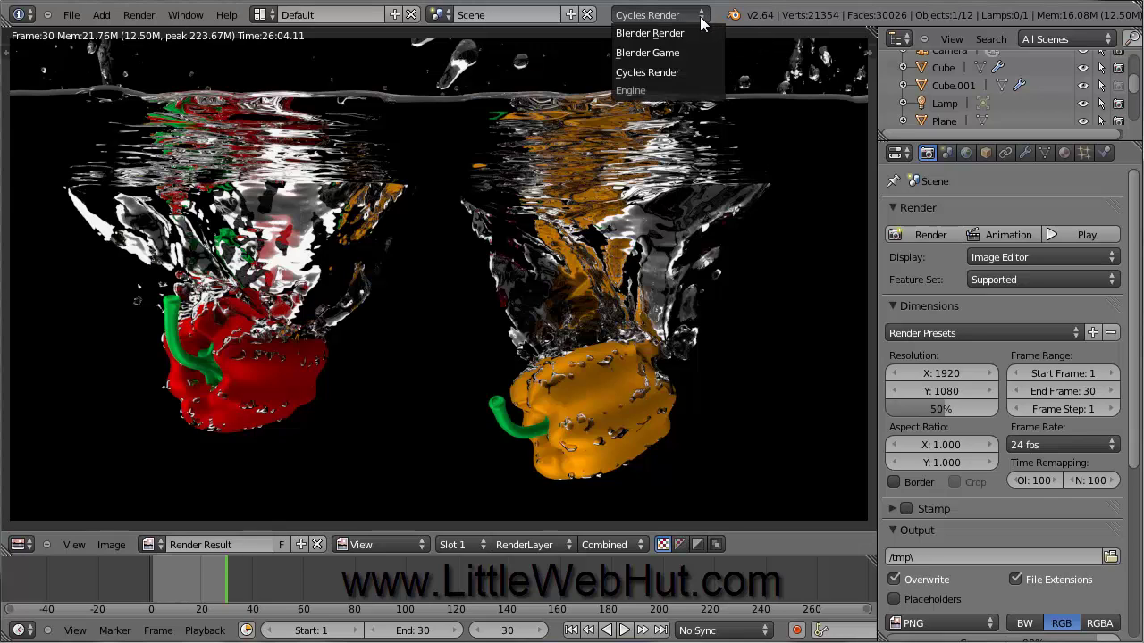
{"action": "left_click", "coordinate": [694, 73]}
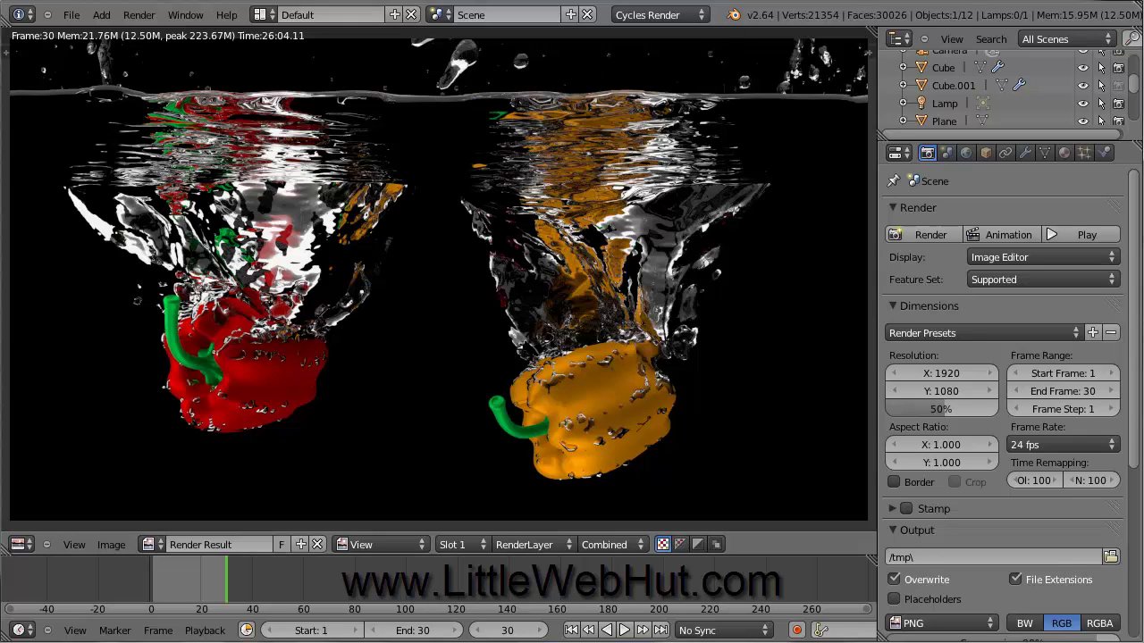
Step: Start a new scene by reloading the start-up file and delete the default cube
{"action": "left_click", "coordinate": [72, 20]}
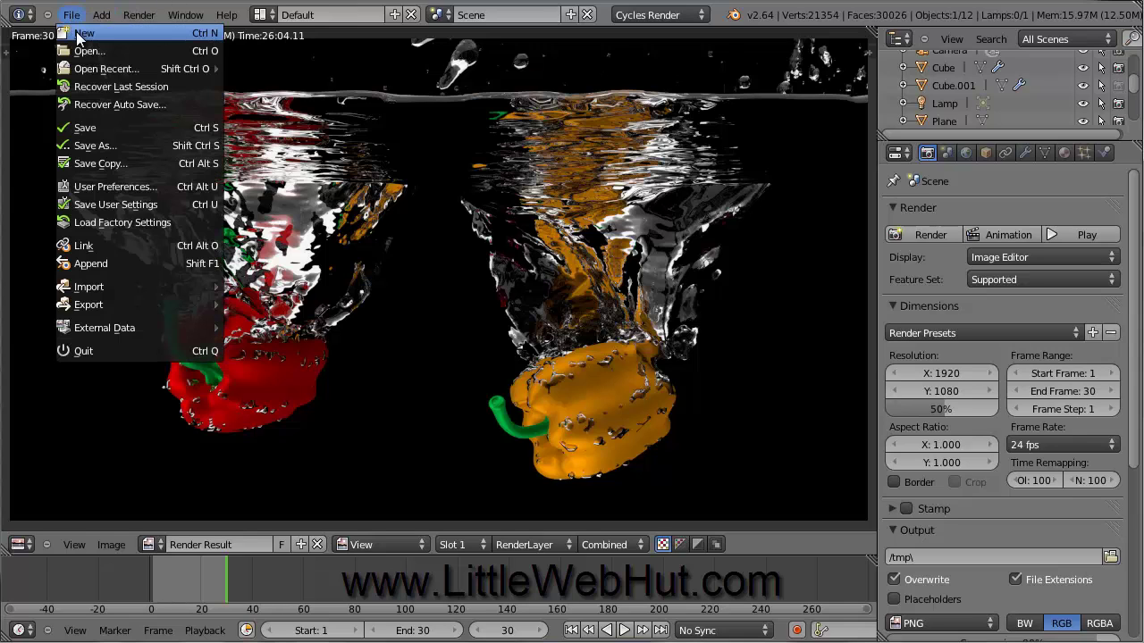
{"action": "left_click", "coordinate": [77, 33]}
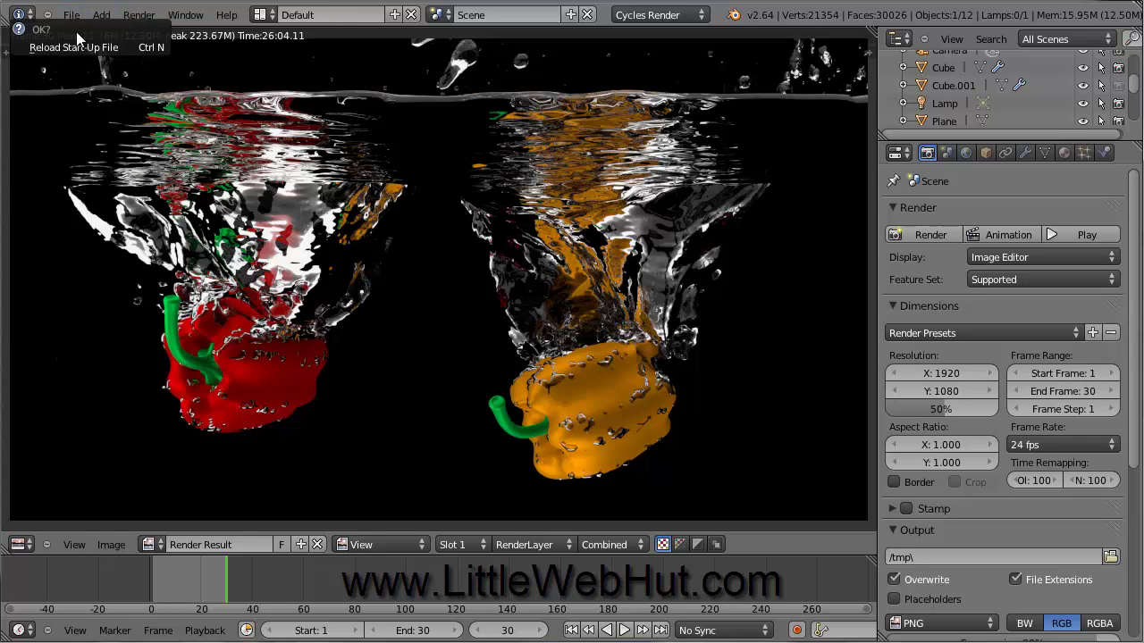
{"action": "left_click", "coordinate": [121, 47]}
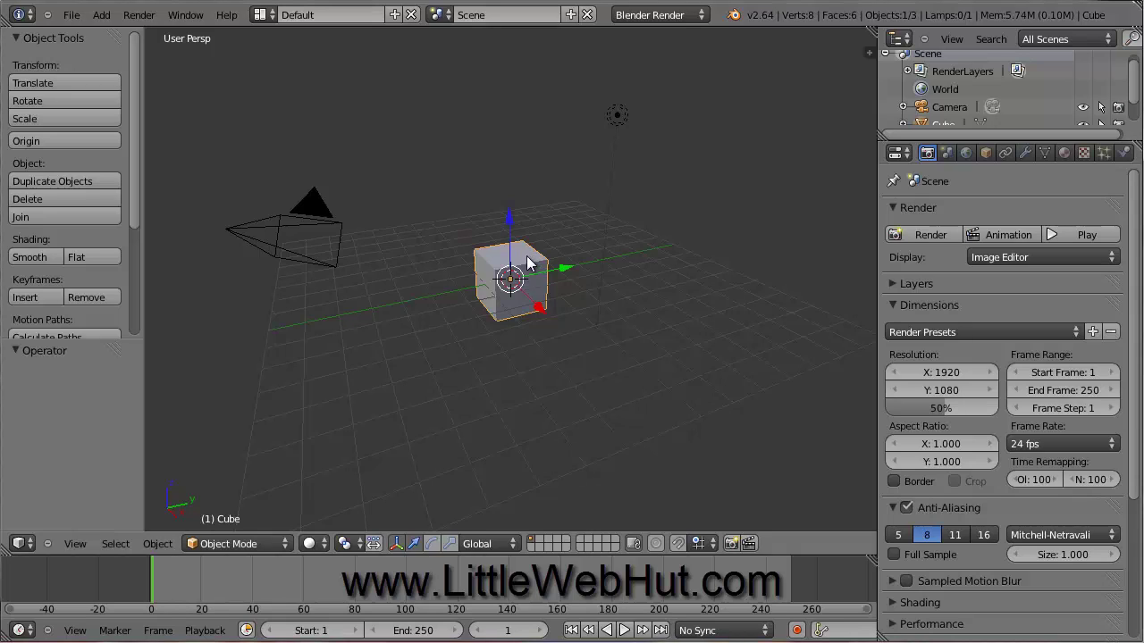
{"action": "key", "text": "x"}
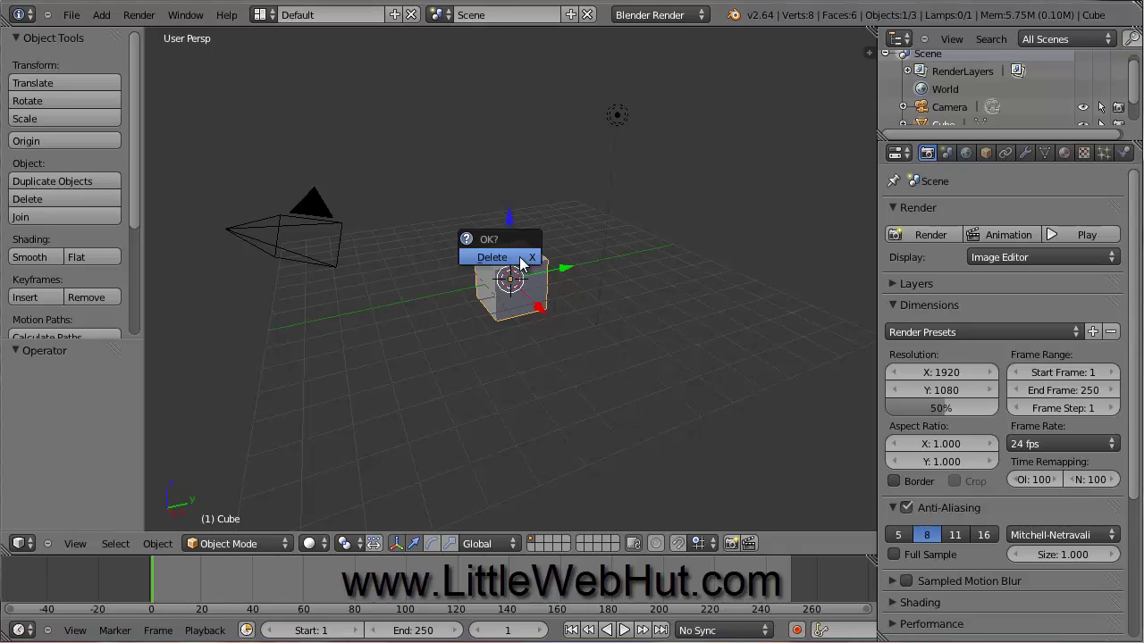
{"action": "left_click", "coordinate": [521, 261]}
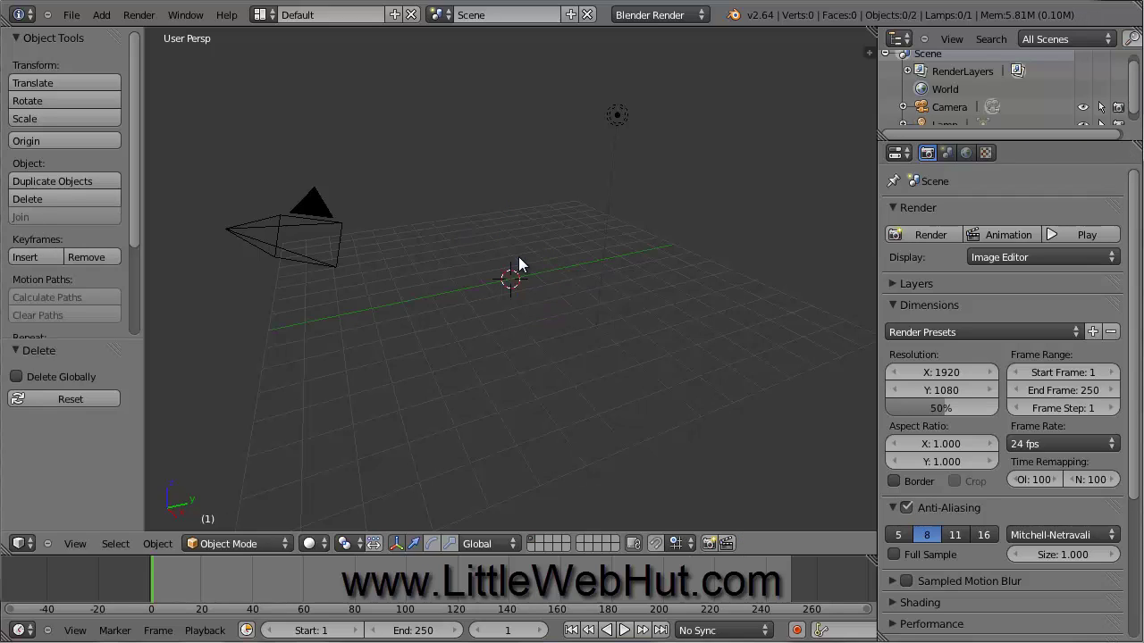
Step: Add a UV sphere mesh with 16 segments at the scene origin
{"action": "left_click", "coordinate": [101, 15]}
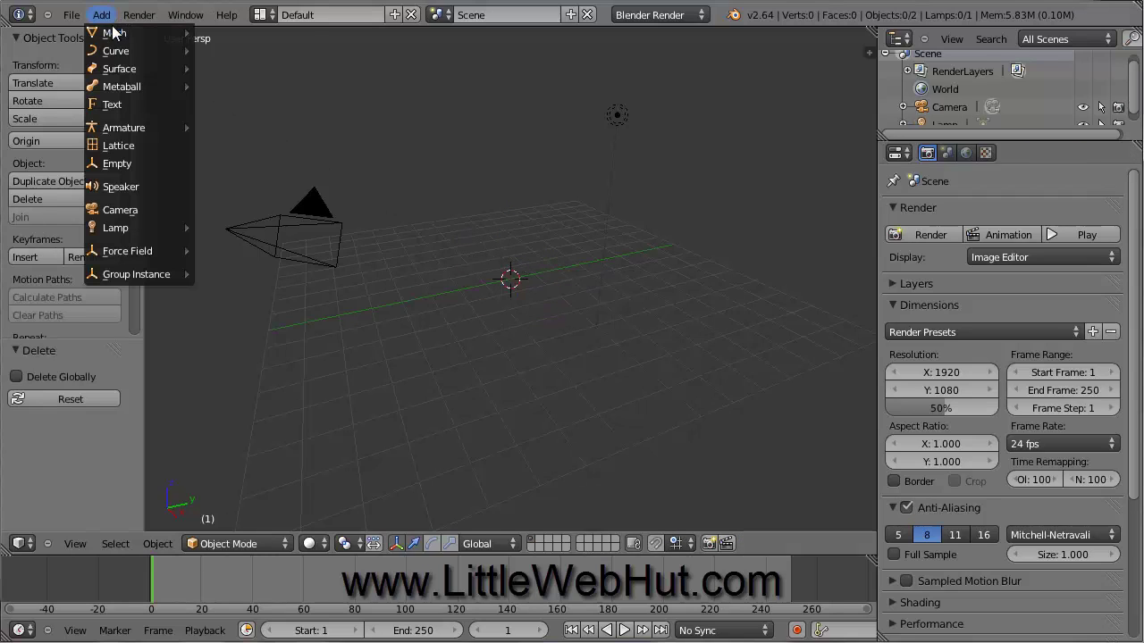
{"action": "mouse_move", "coordinate": [168, 36]}
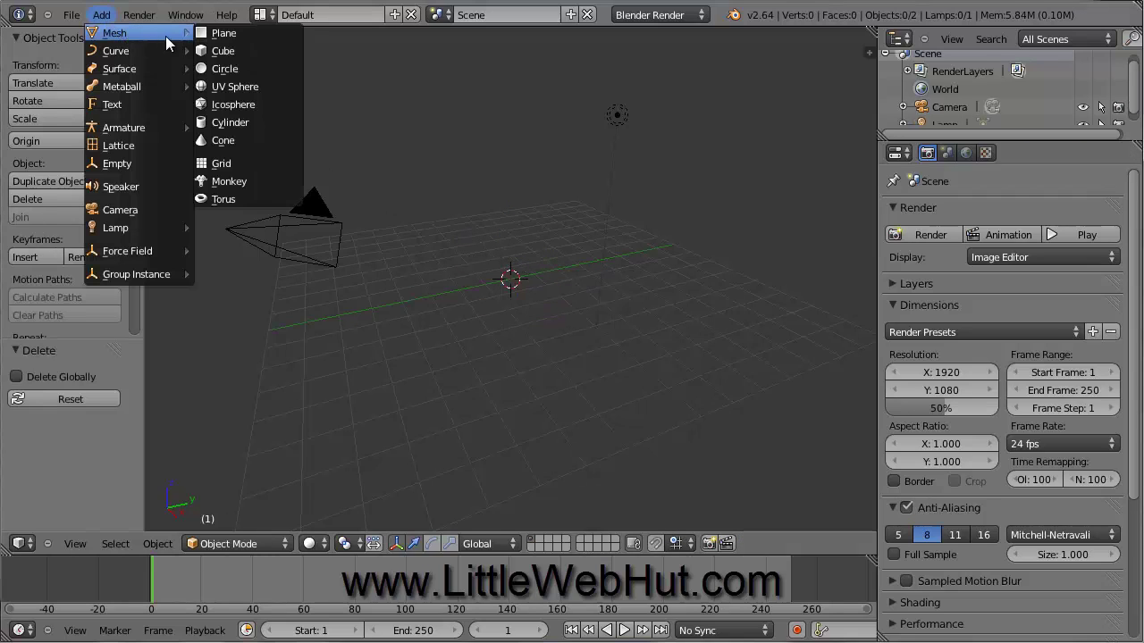
{"action": "left_click", "coordinate": [271, 87]}
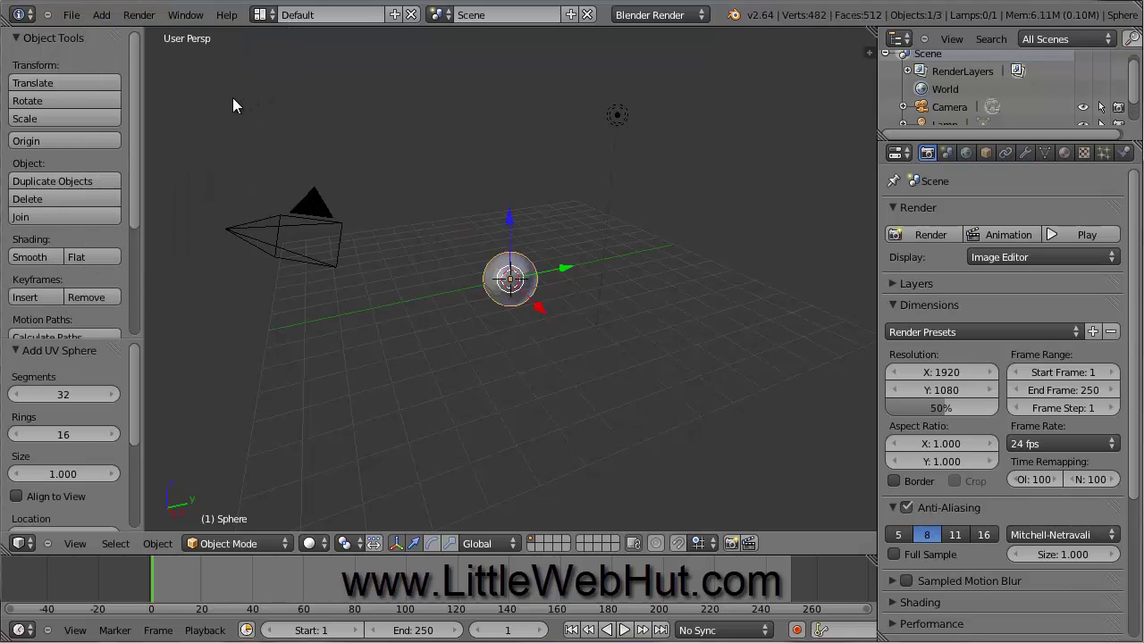
{"action": "left_click", "coordinate": [79, 395]}
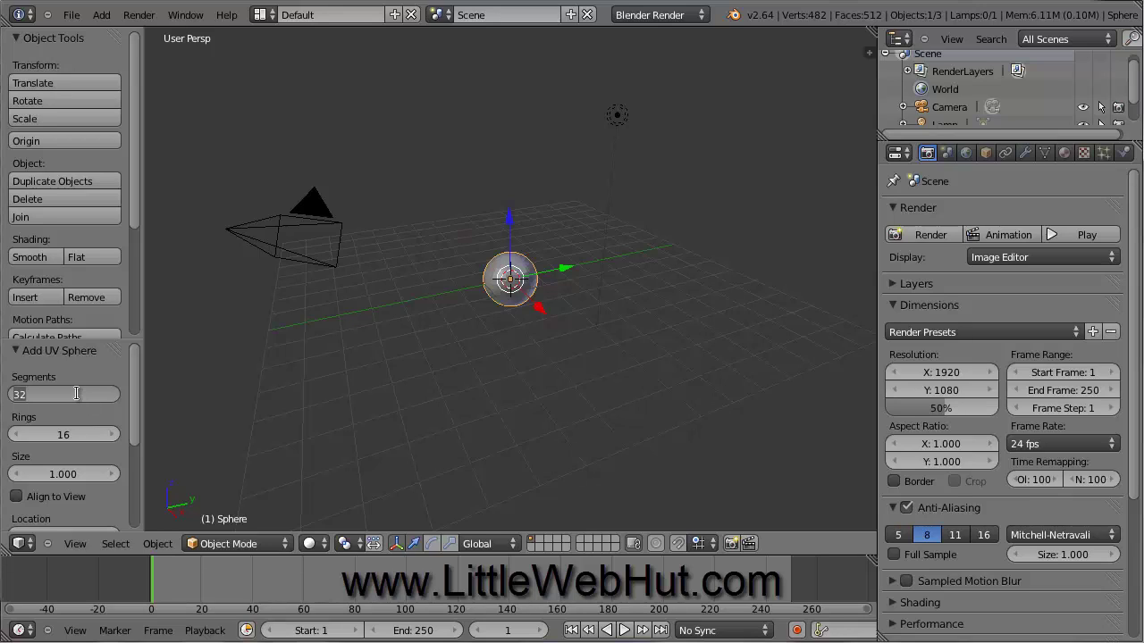
{"action": "type", "text": "16"}
{"action": "key", "text": "Return"}
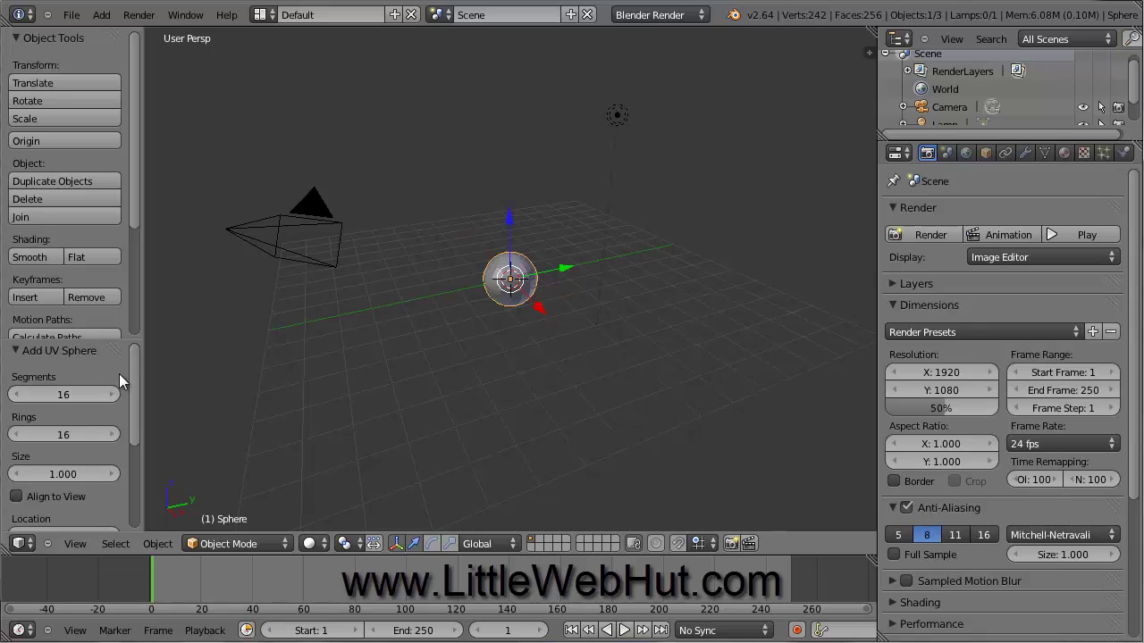
Step: Show the sphere in front orthographic view with wireframe viewport shading
{"action": "key", "text": "KP_1"}
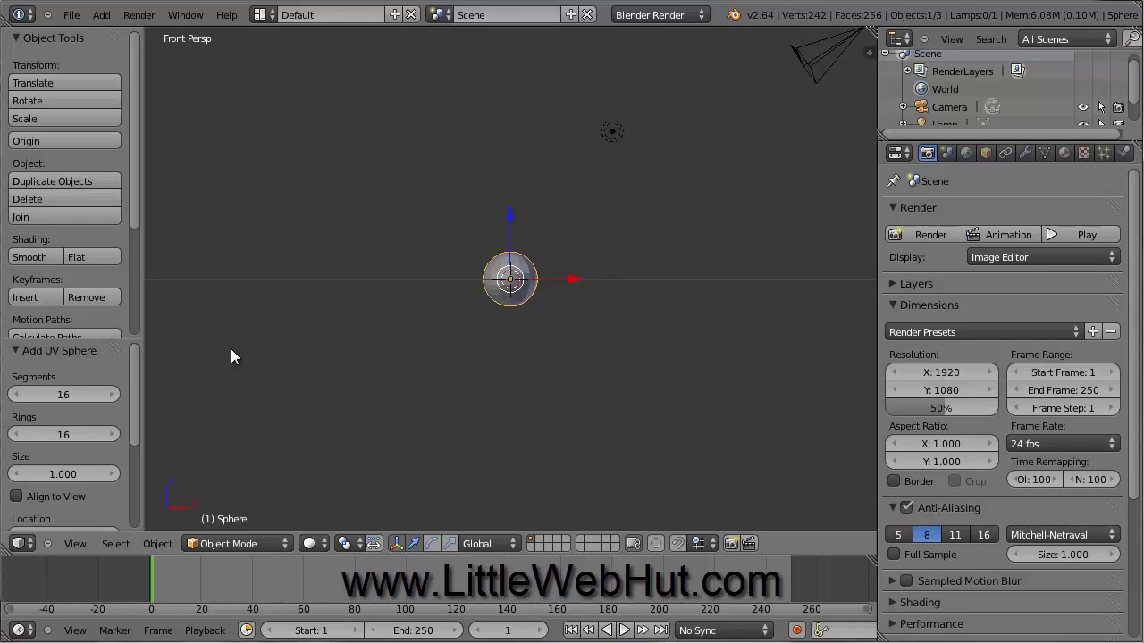
{"action": "left_click", "coordinate": [76, 544]}
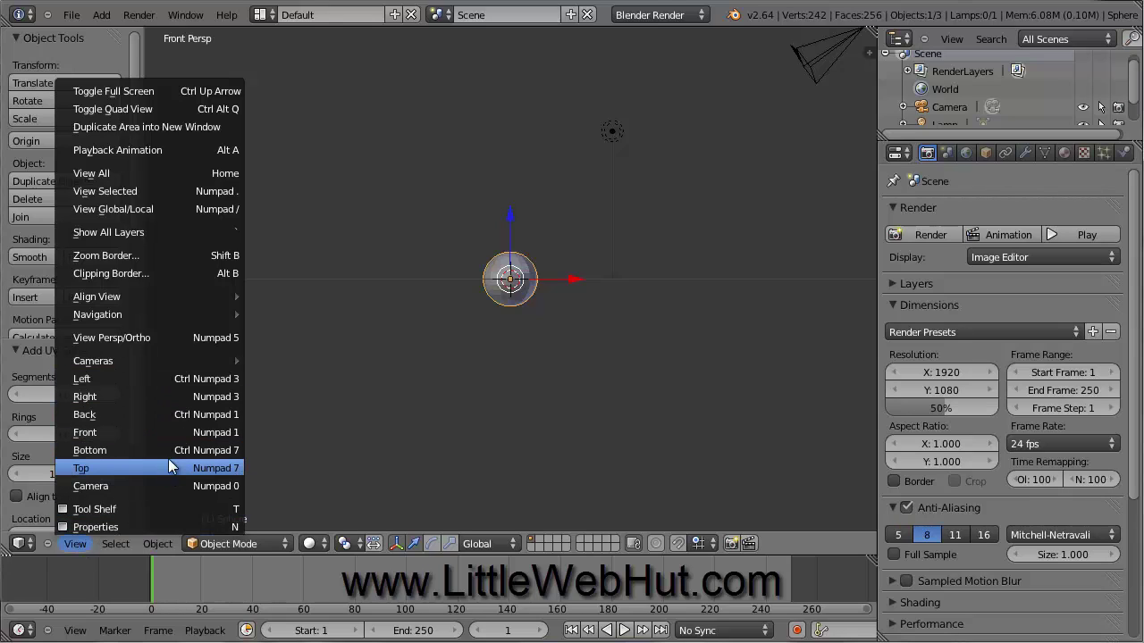
{"action": "left_click", "coordinate": [172, 432]}
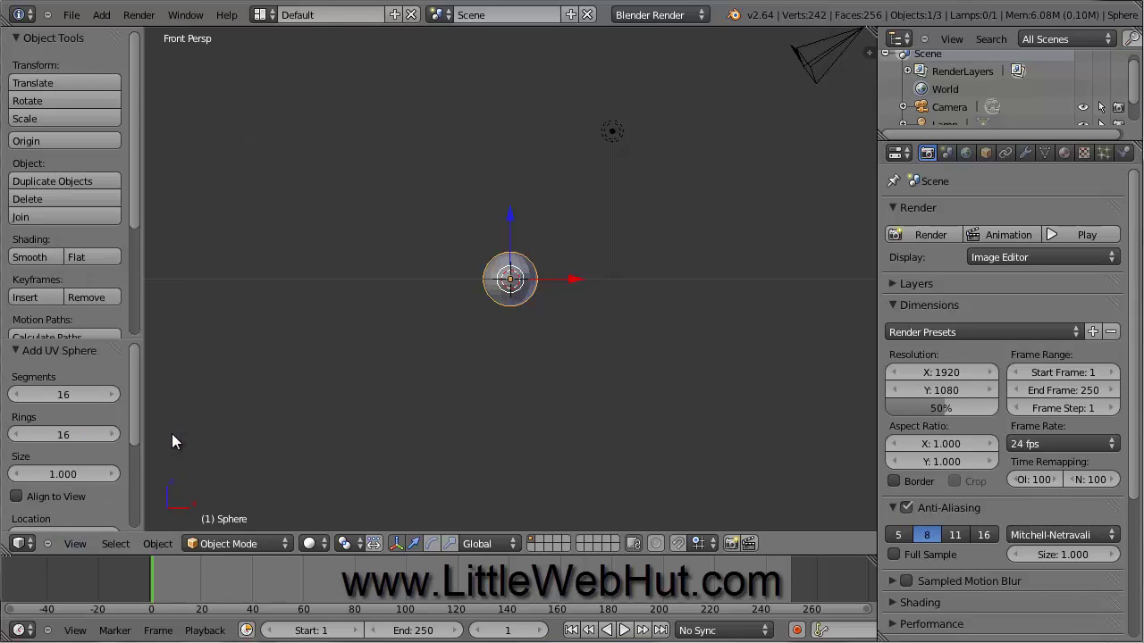
{"action": "scroll", "coordinate": [448, 338], "scroll_direction": "up", "scroll_amount": 9}
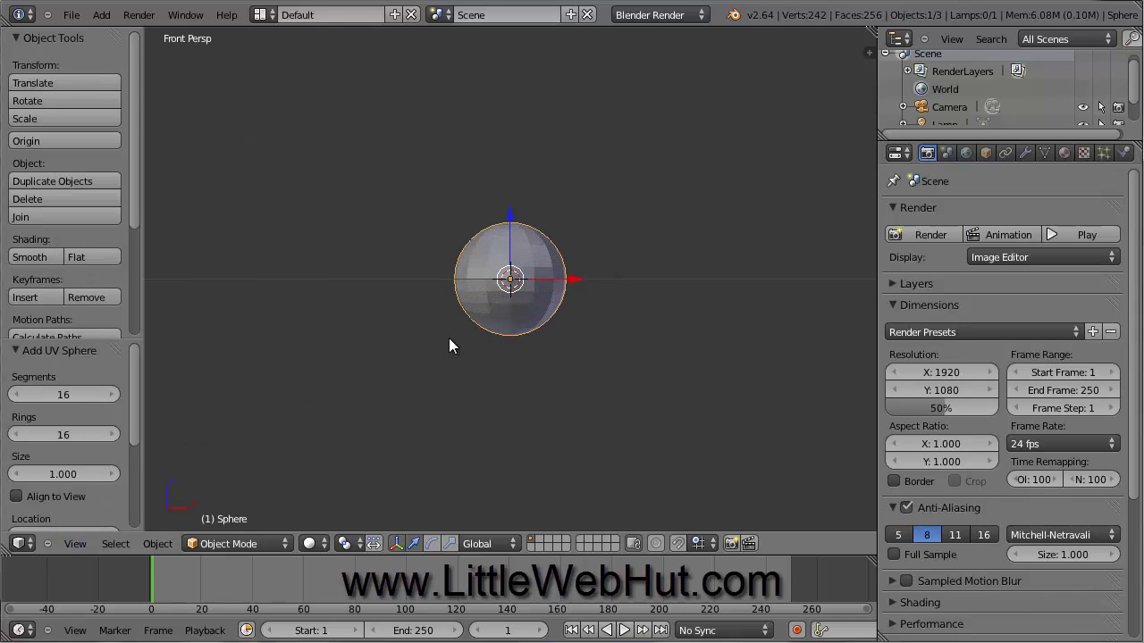
{"action": "scroll", "coordinate": [450, 338], "scroll_direction": "up", "scroll_amount": 1}
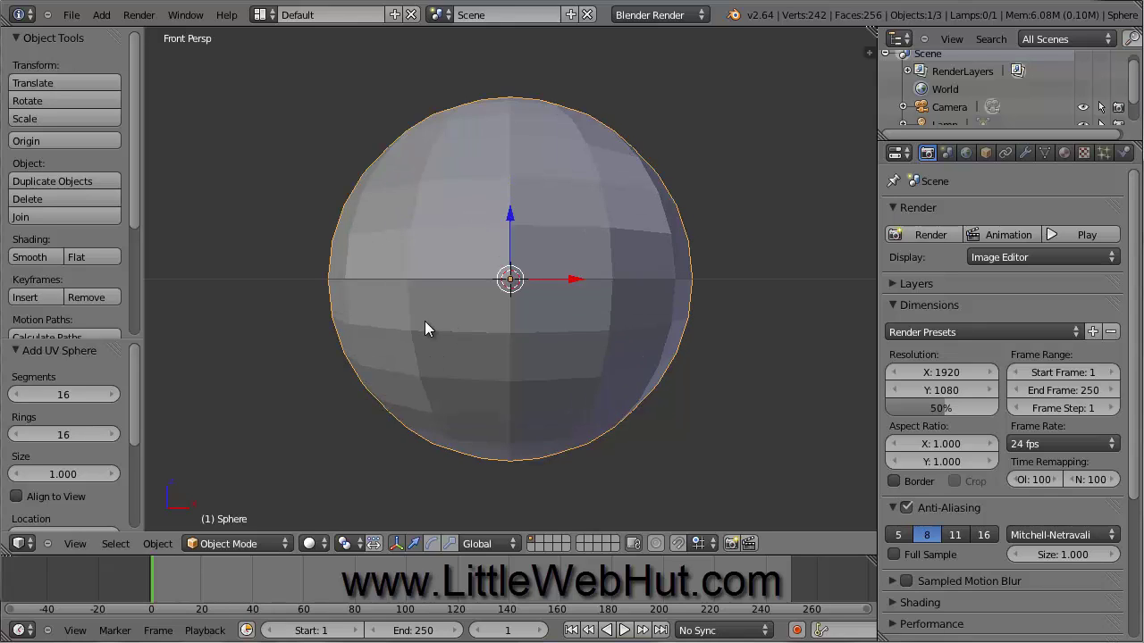
{"action": "key", "text": "KP_5"}
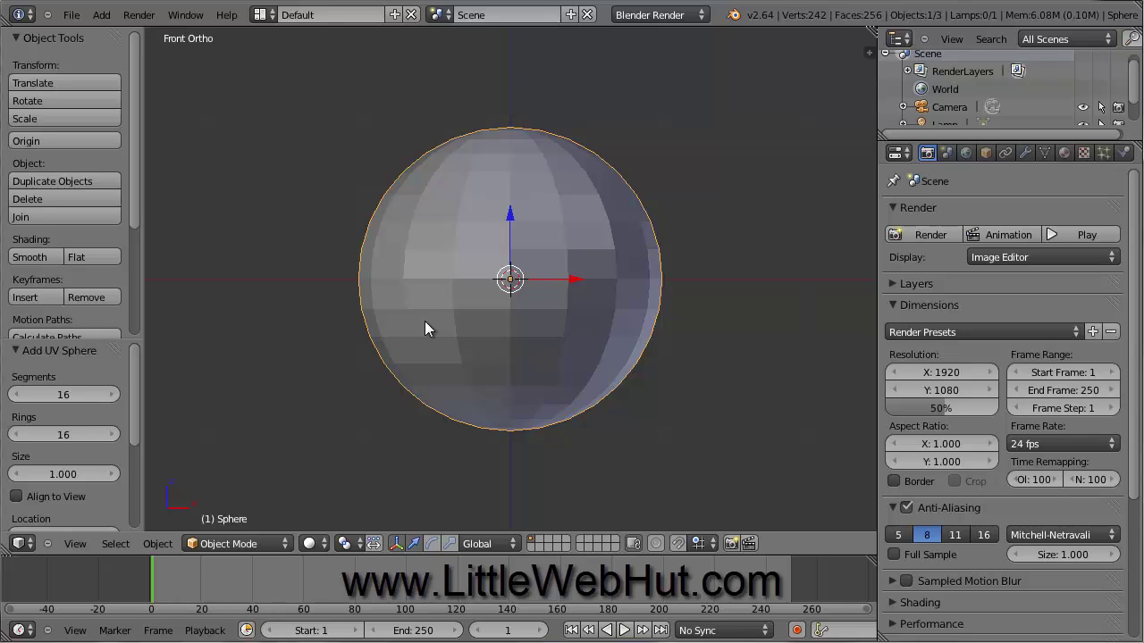
{"action": "left_click", "coordinate": [324, 541]}
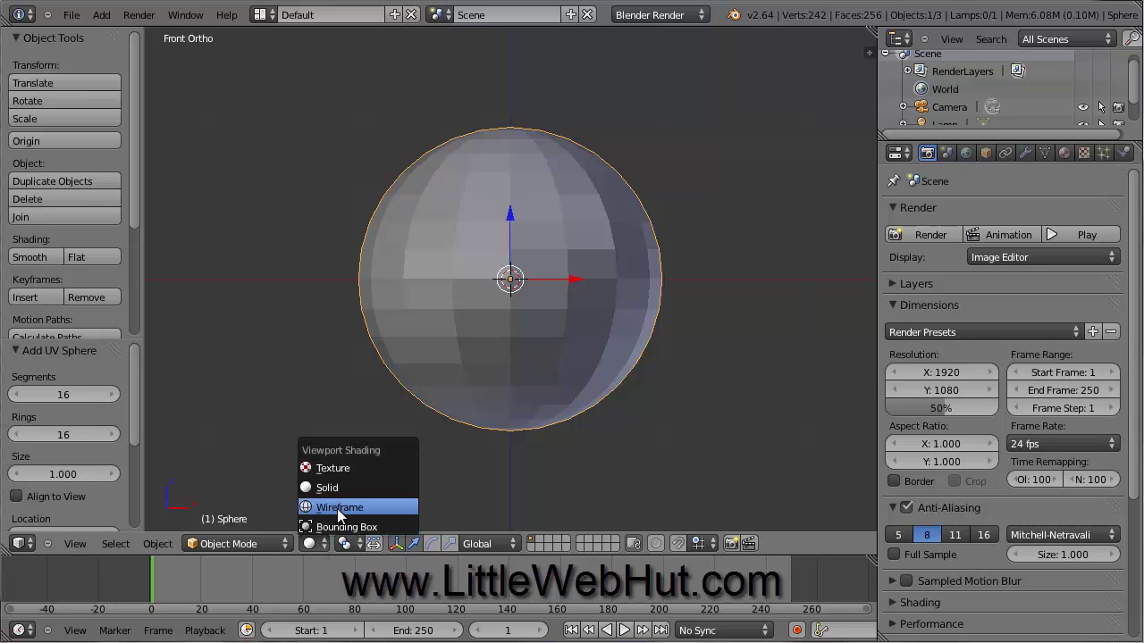
{"action": "left_click", "coordinate": [366, 507]}
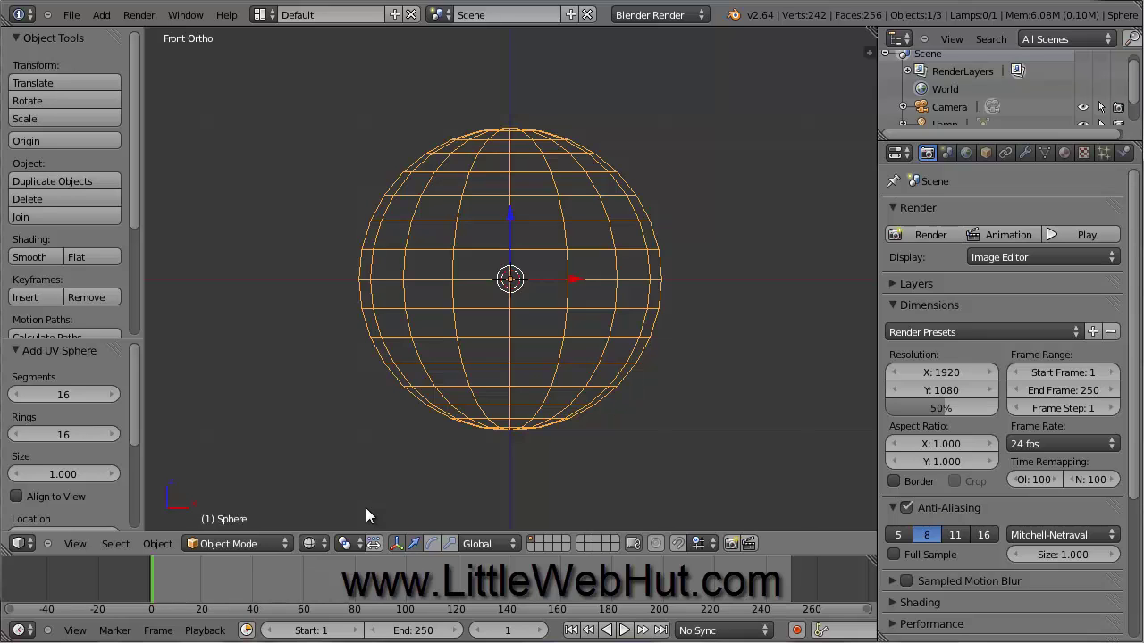
Step: Enter Edit Mode on the sphere and select only the bottom pole vertex and the lowest ring of vertices around it
{"action": "left_click", "coordinate": [267, 543]}
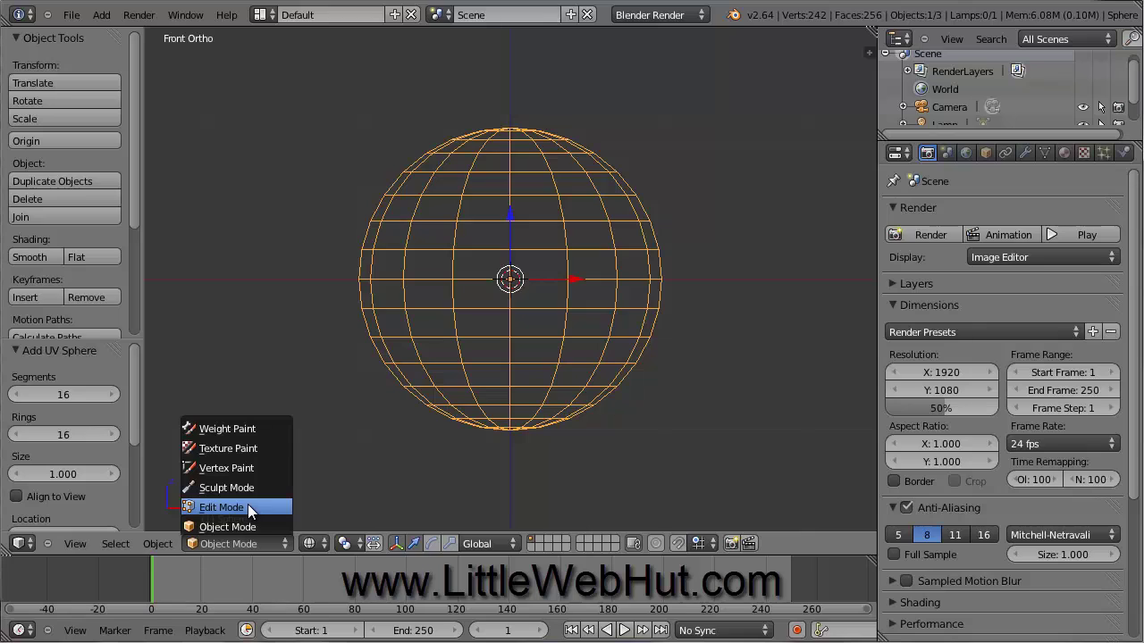
{"action": "left_click", "coordinate": [248, 507]}
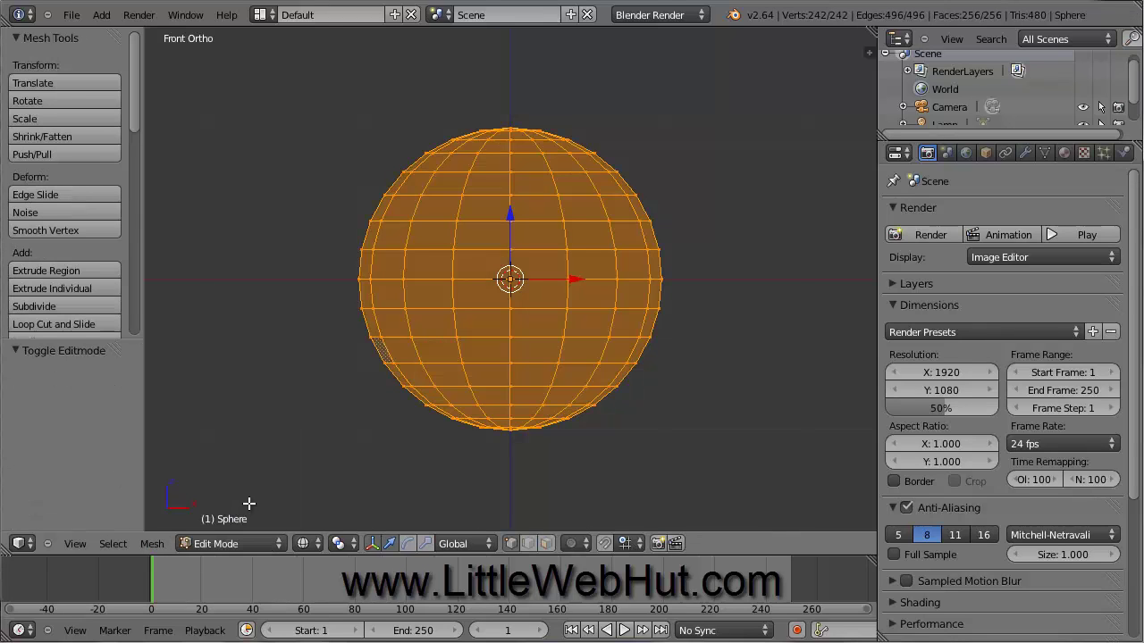
{"action": "key", "text": "a"}
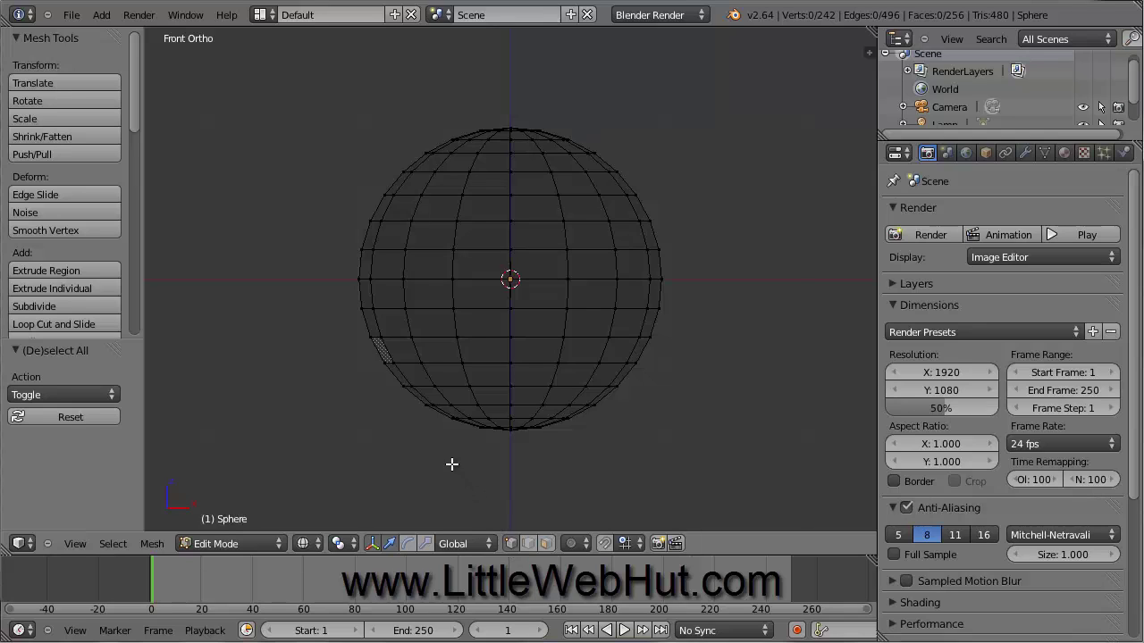
{"action": "key", "text": "b"}
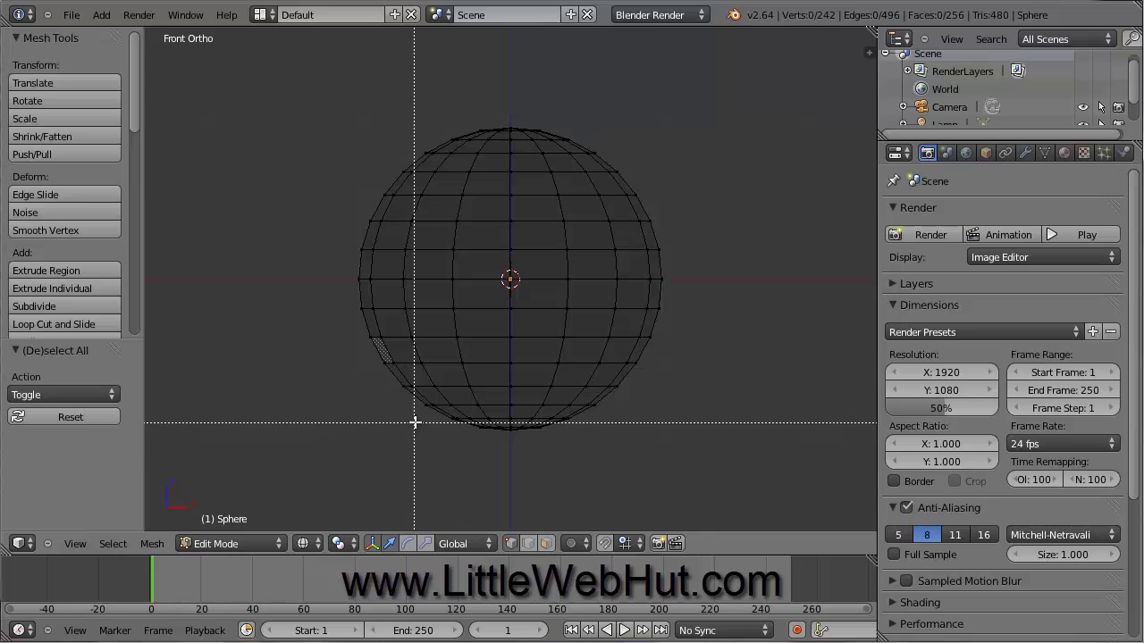
{"action": "left_click_drag", "start_coordinate": [415, 422], "coordinate": [575, 451]}
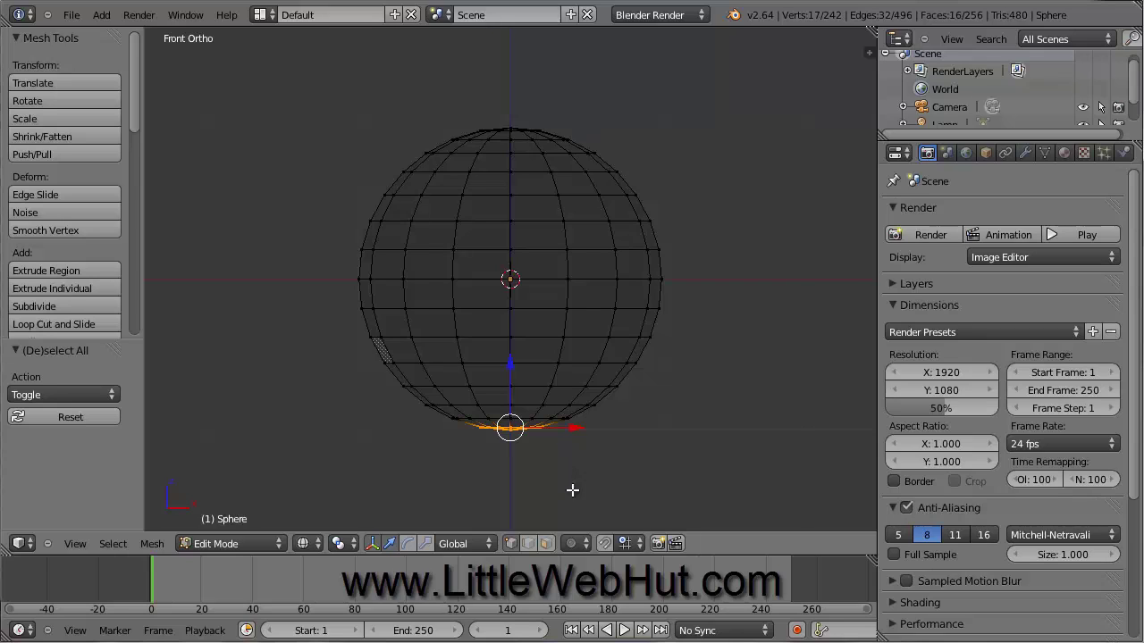
Step: Enable proportional editing and set its falloff to Random
{"action": "left_click", "coordinate": [575, 541]}
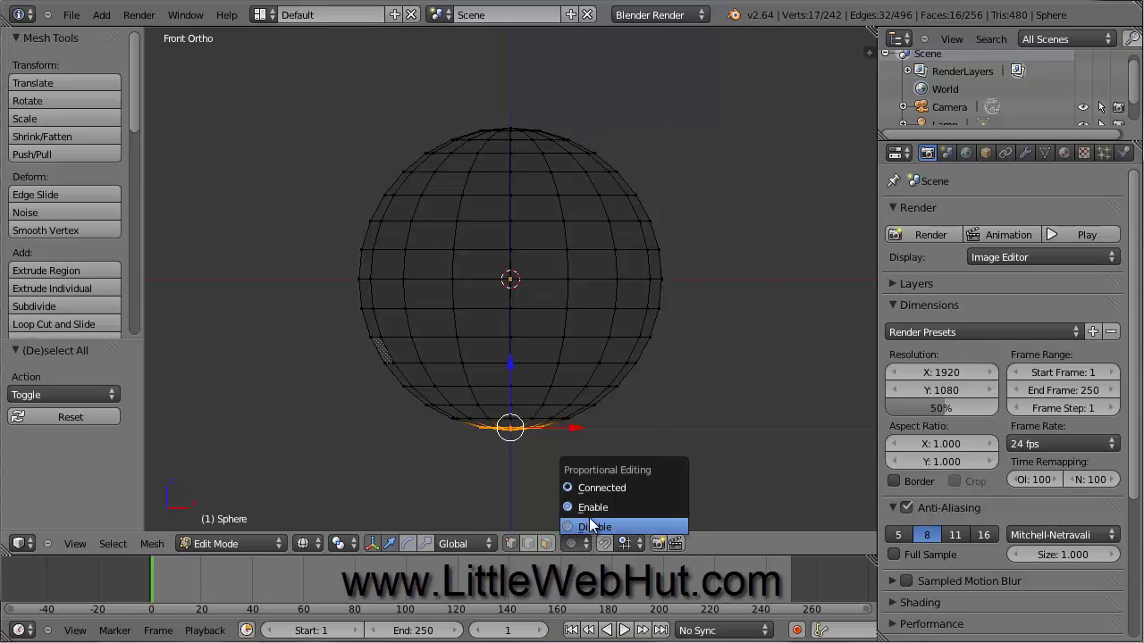
{"action": "left_click", "coordinate": [611, 507]}
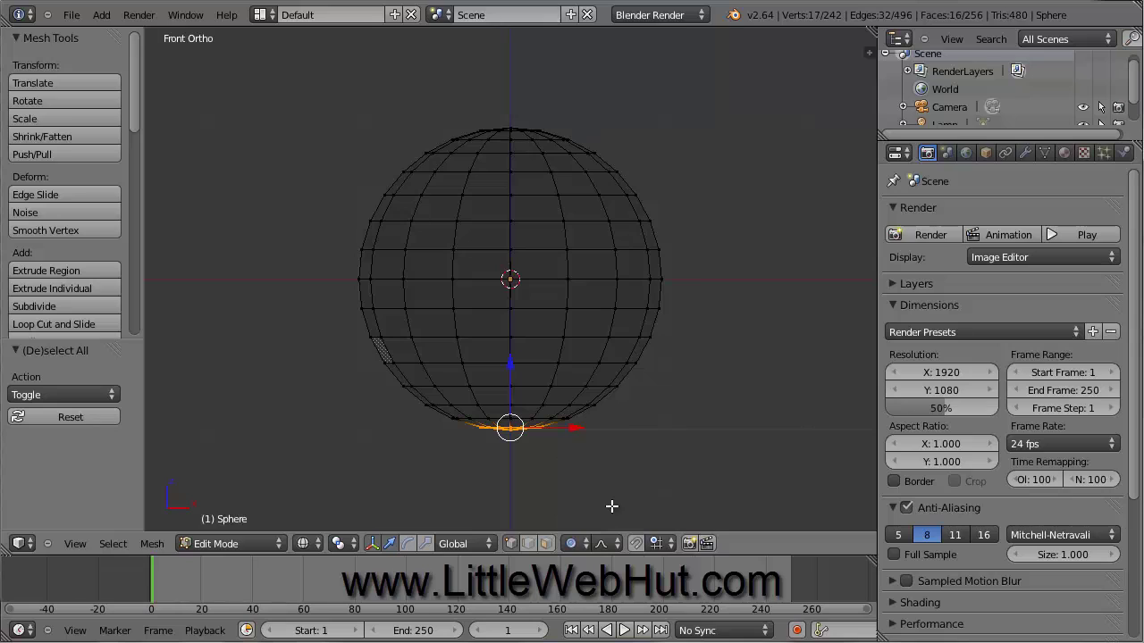
{"action": "left_click", "coordinate": [604, 543]}
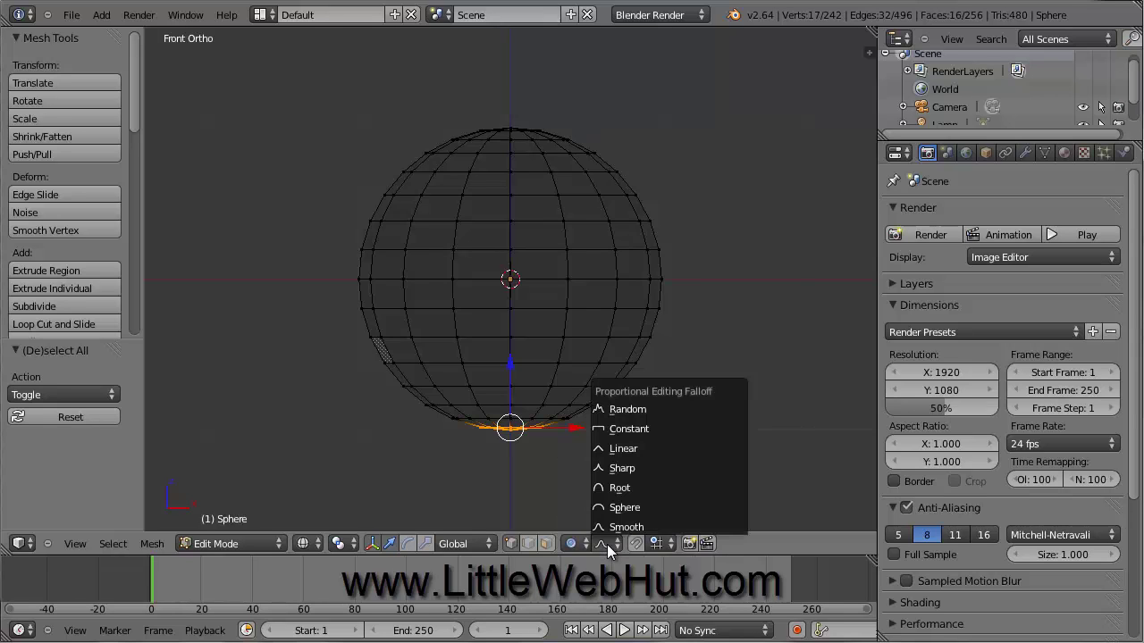
{"action": "left_click", "coordinate": [656, 408]}
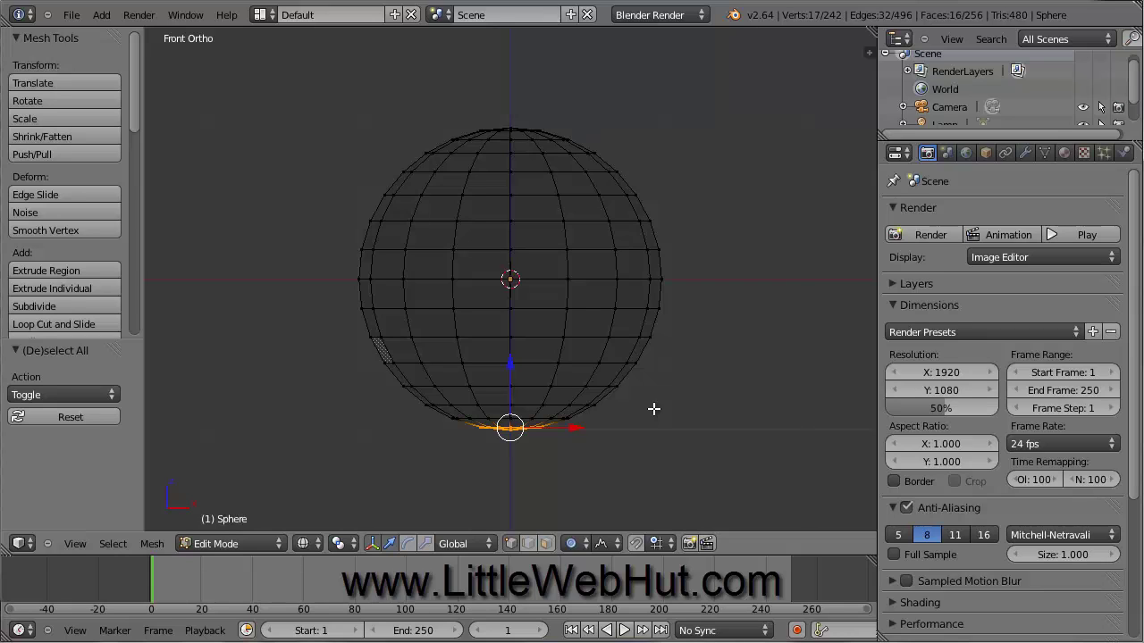
Step: Move the selected bottom vertices up along Z by about 0.31 with a proportional size of about 0.51, and deselect everything
{"action": "key", "text": "g"}
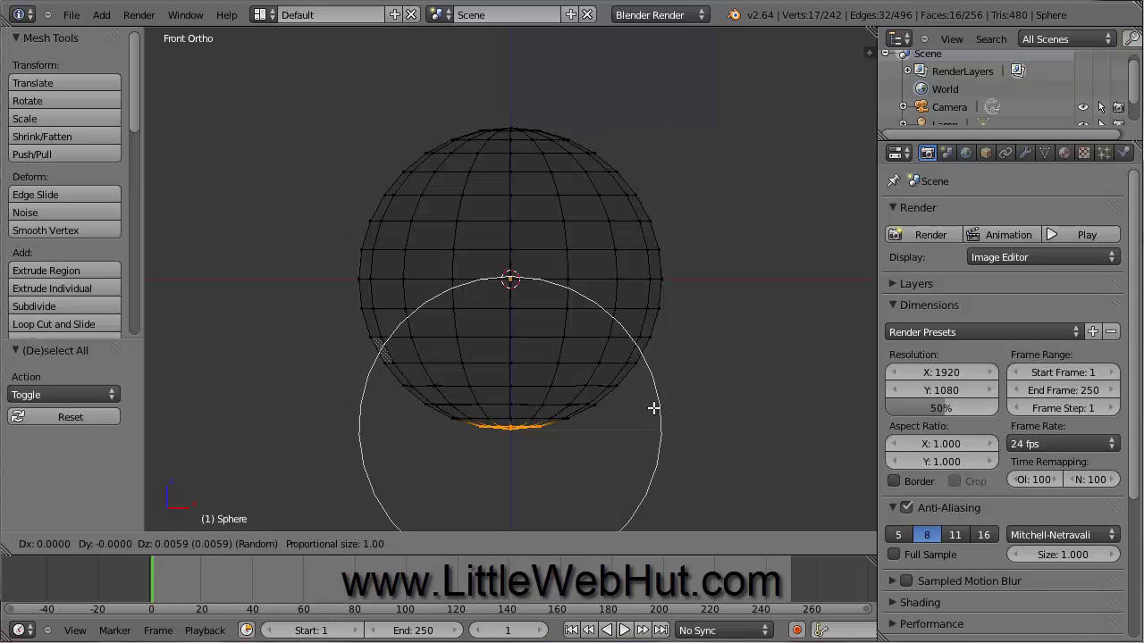
{"action": "key", "text": "z"}
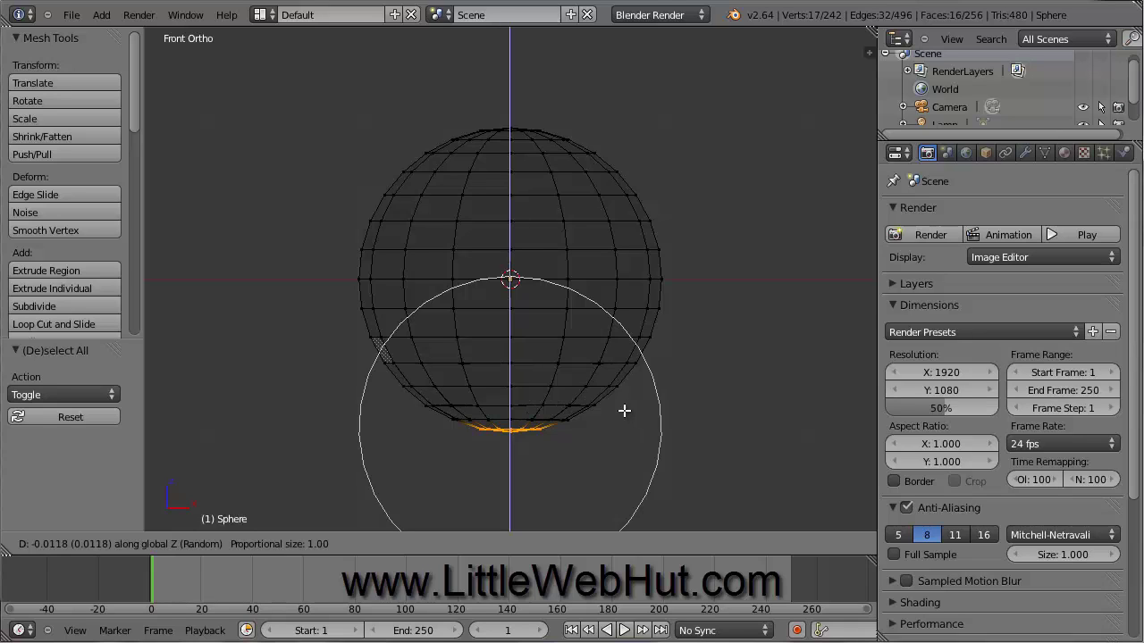
{"action": "scroll", "coordinate": [624, 410], "scroll_direction": "up", "scroll_amount": 4}
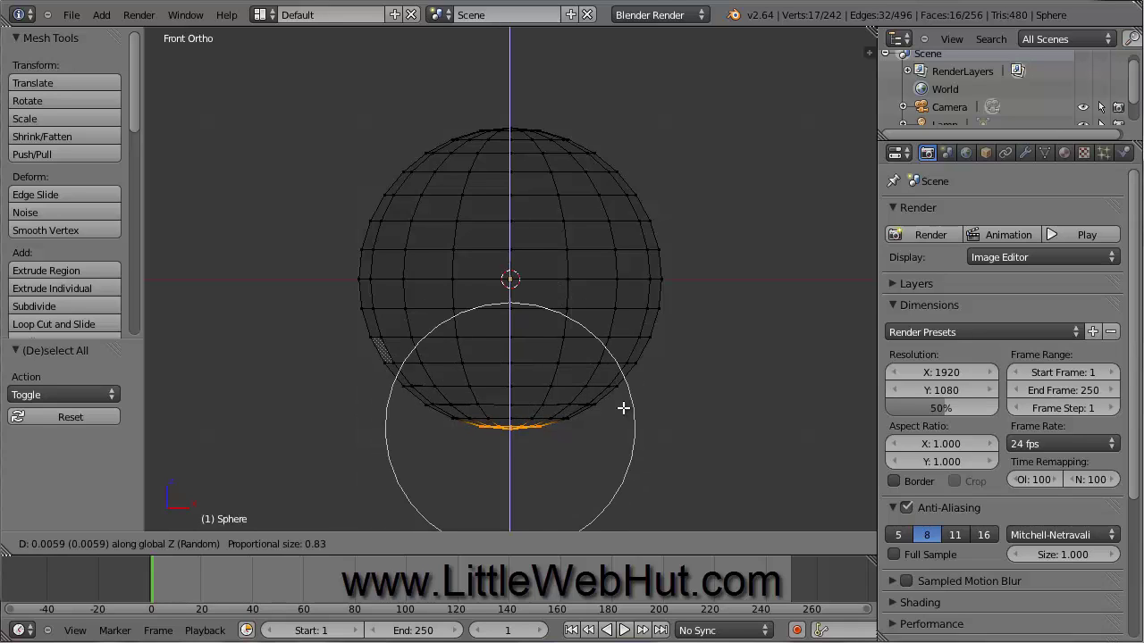
{"action": "scroll", "coordinate": [622, 407], "scroll_direction": "up", "scroll_amount": 3}
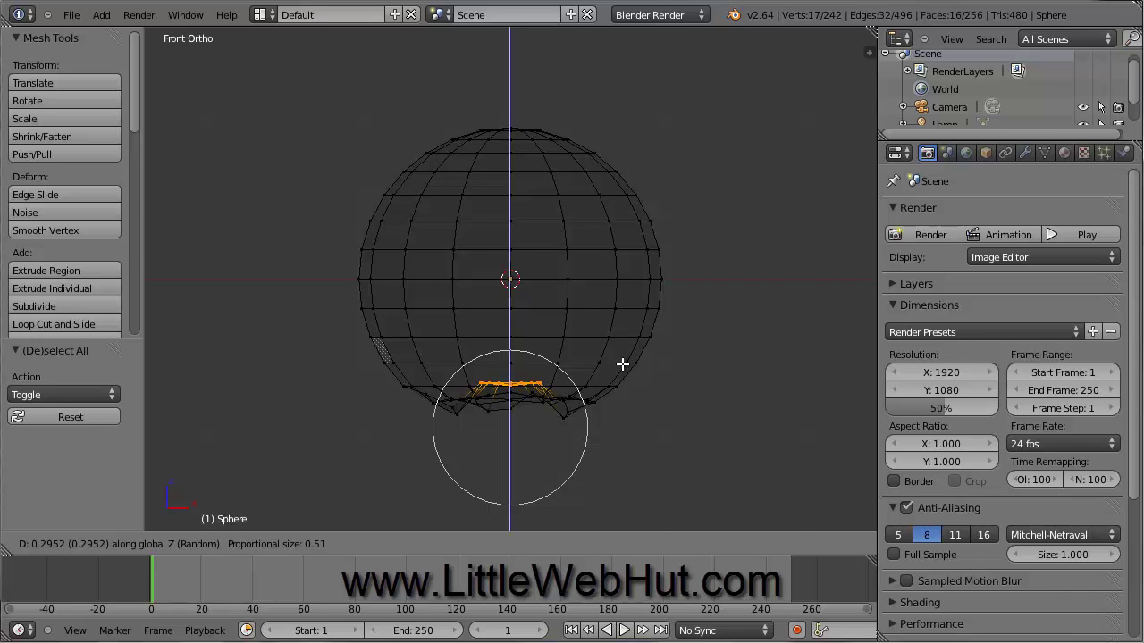
{"action": "left_click", "coordinate": [623, 364]}
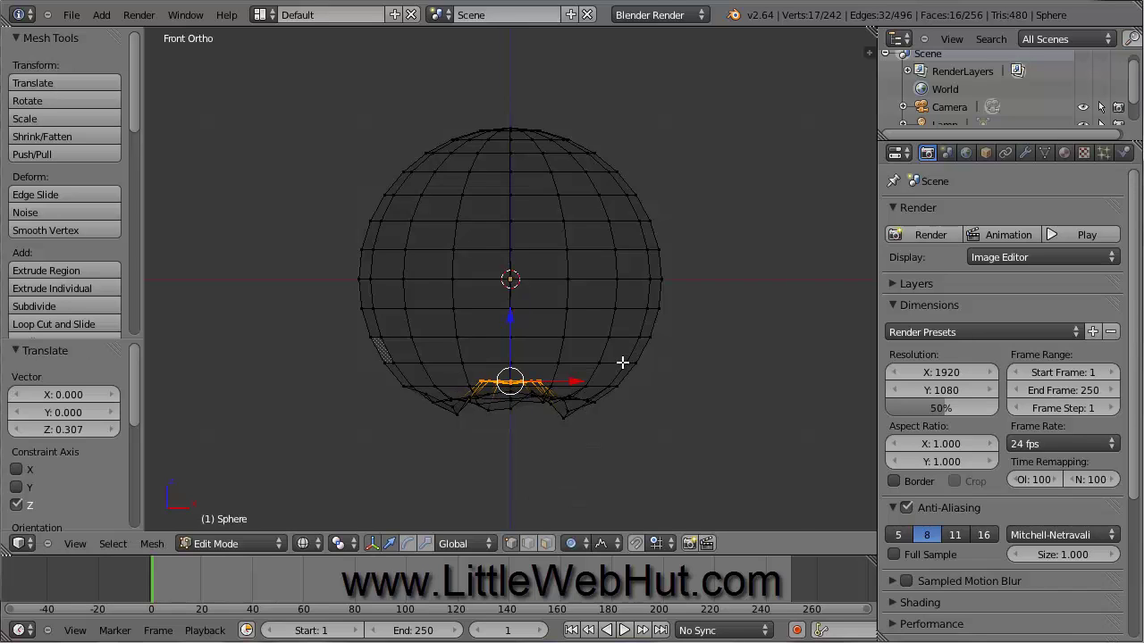
{"action": "key", "text": "a"}
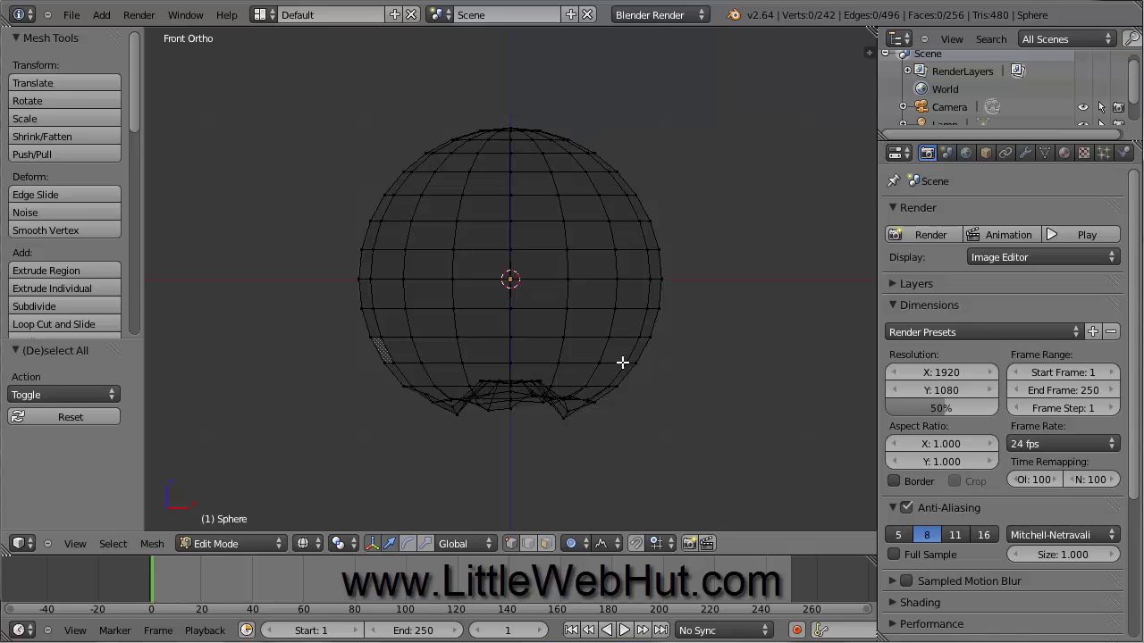
Step: Move the top pole vertex and its nearest ring down along Z by about 0.50 with a proportional size of 0.51, and deselect everything
{"action": "key", "text": "b"}
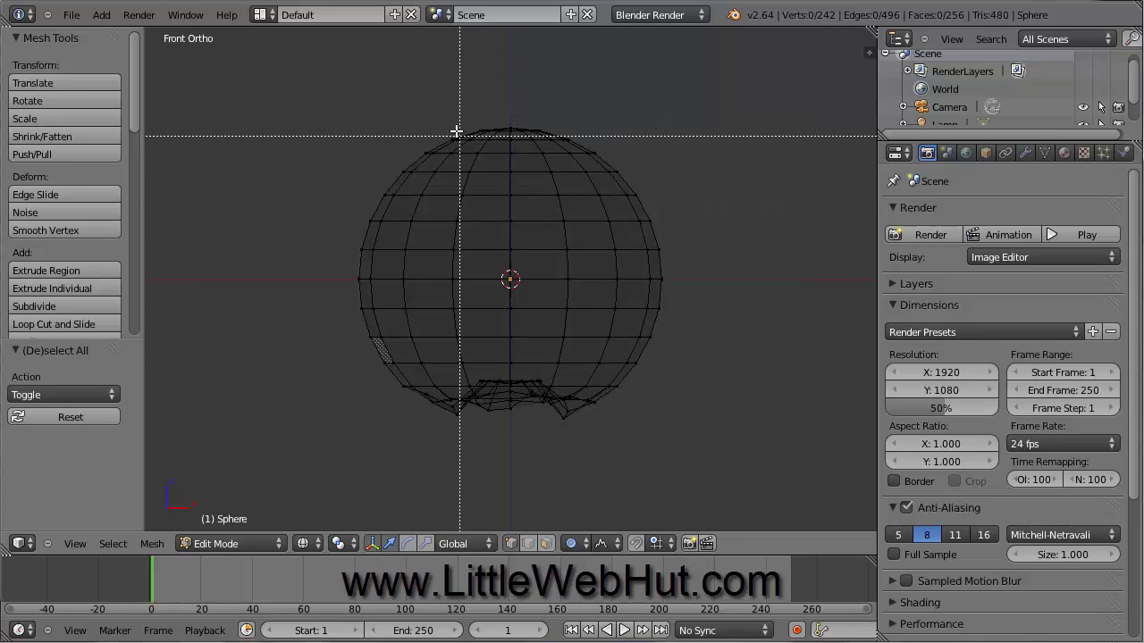
{"action": "left_click_drag", "start_coordinate": [454, 120], "coordinate": [572, 135]}
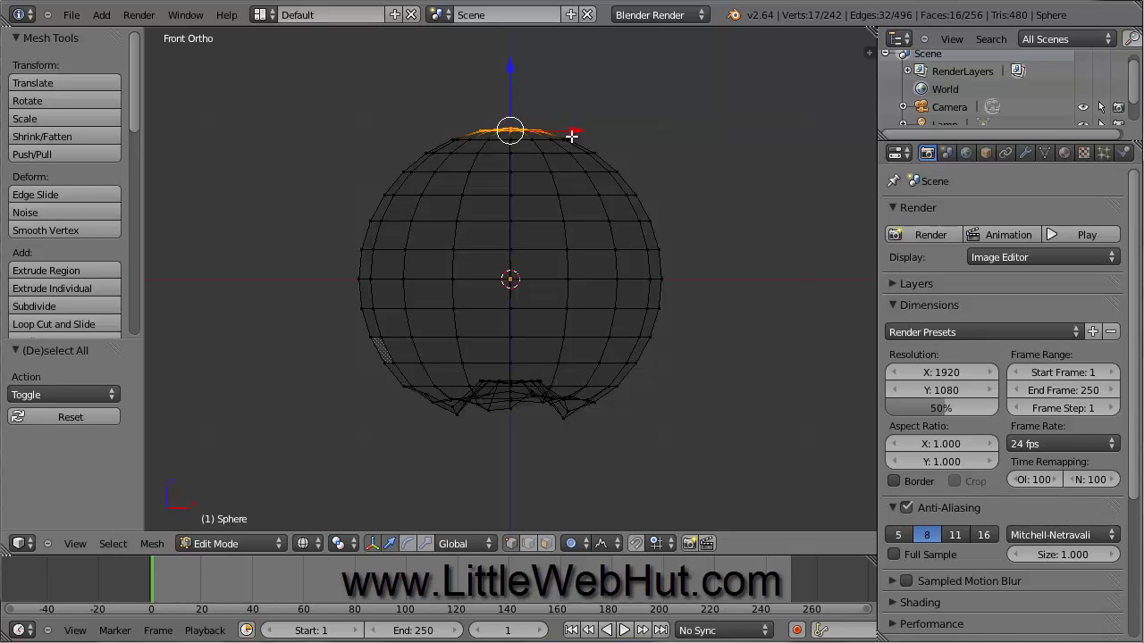
{"action": "key", "text": "g"}
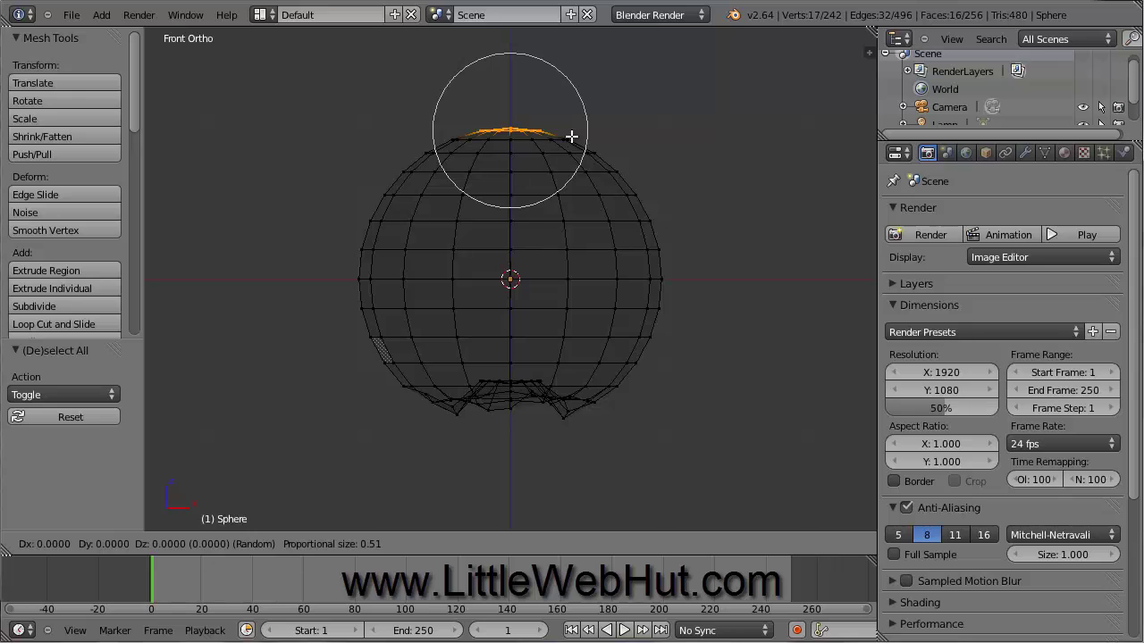
{"action": "key", "text": "z"}
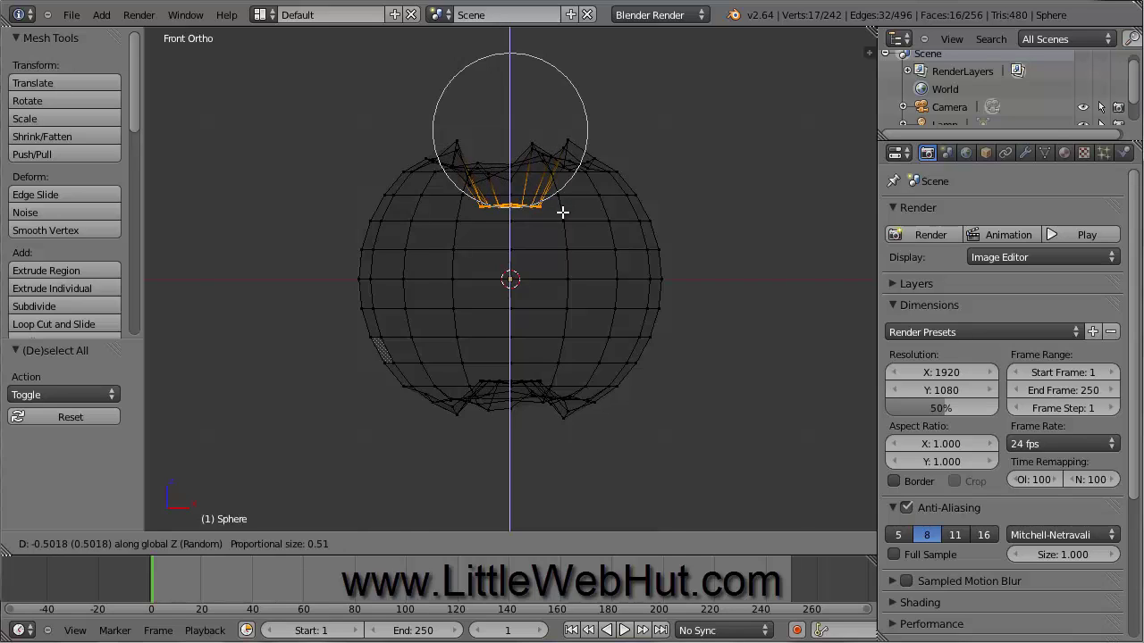
{"action": "left_click", "coordinate": [562, 212]}
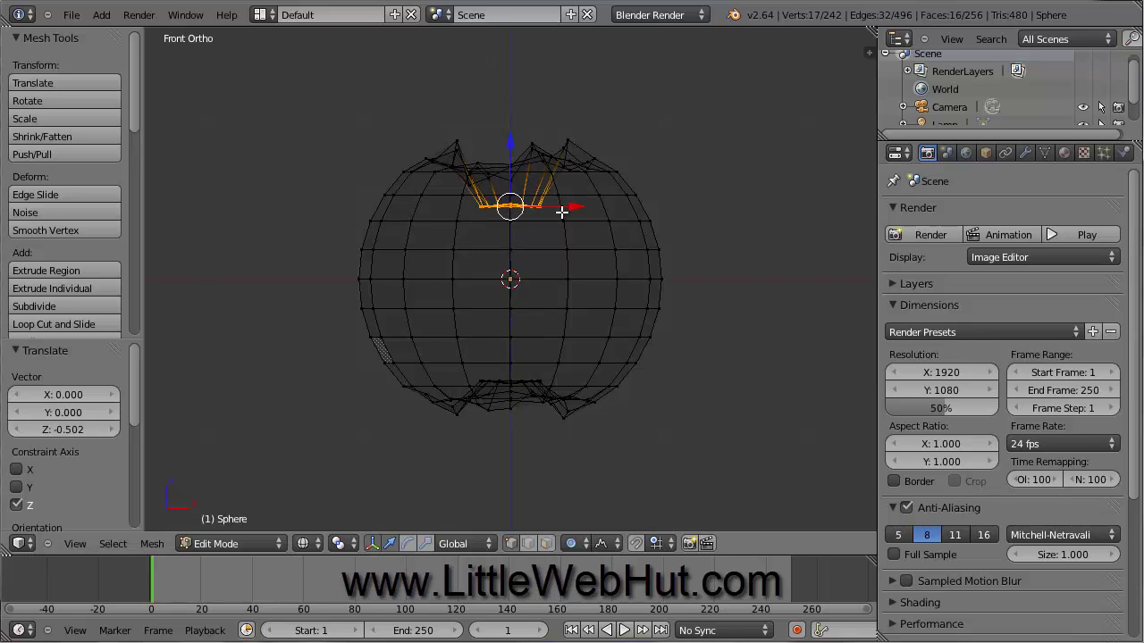
{"action": "key", "text": "a"}
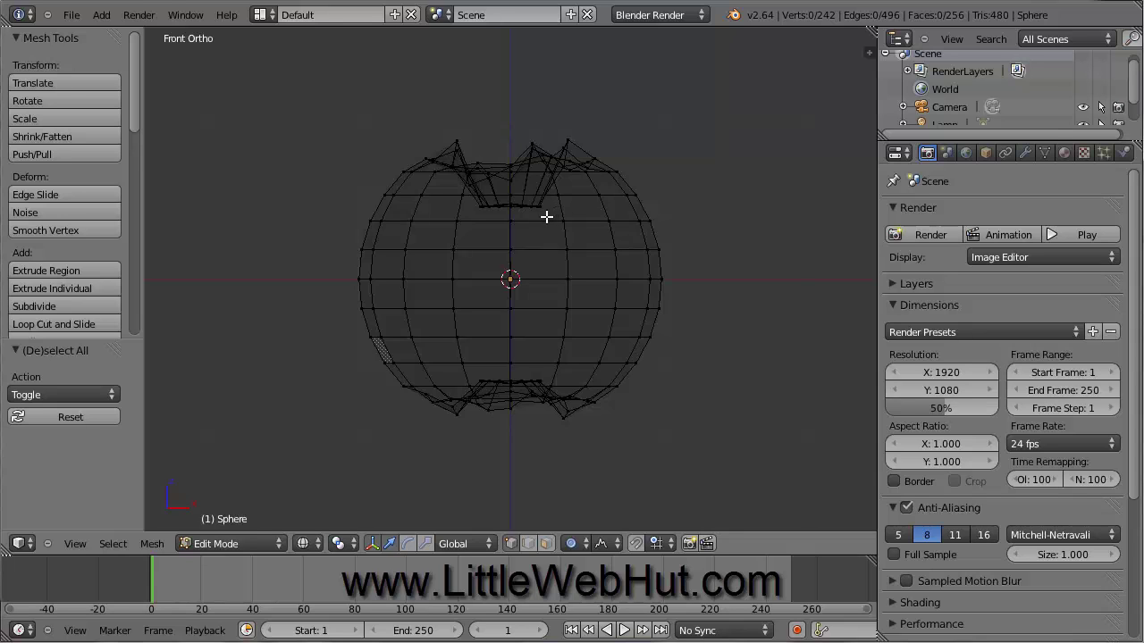
Step: Select the horizontal ring of vertices just below the sphere's equator and set the proportional editing falloff to Smooth
{"action": "key", "text": "b"}
{"action": "left_click_drag", "start_coordinate": [343, 303], "coordinate": [666, 312]}
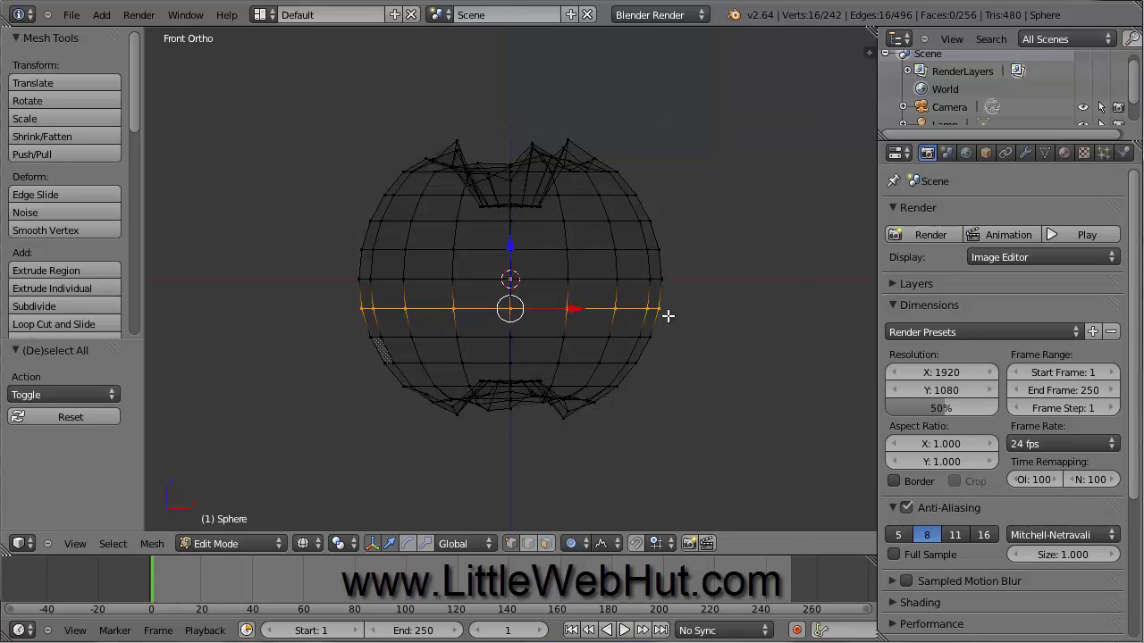
{"action": "left_click", "coordinate": [603, 543]}
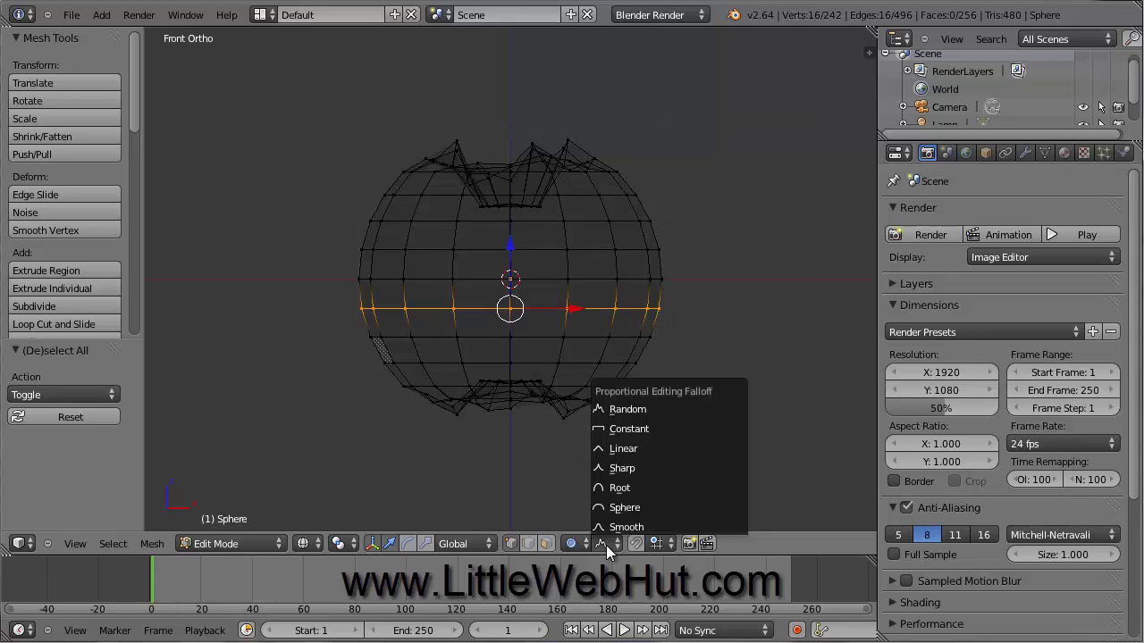
{"action": "left_click", "coordinate": [651, 526]}
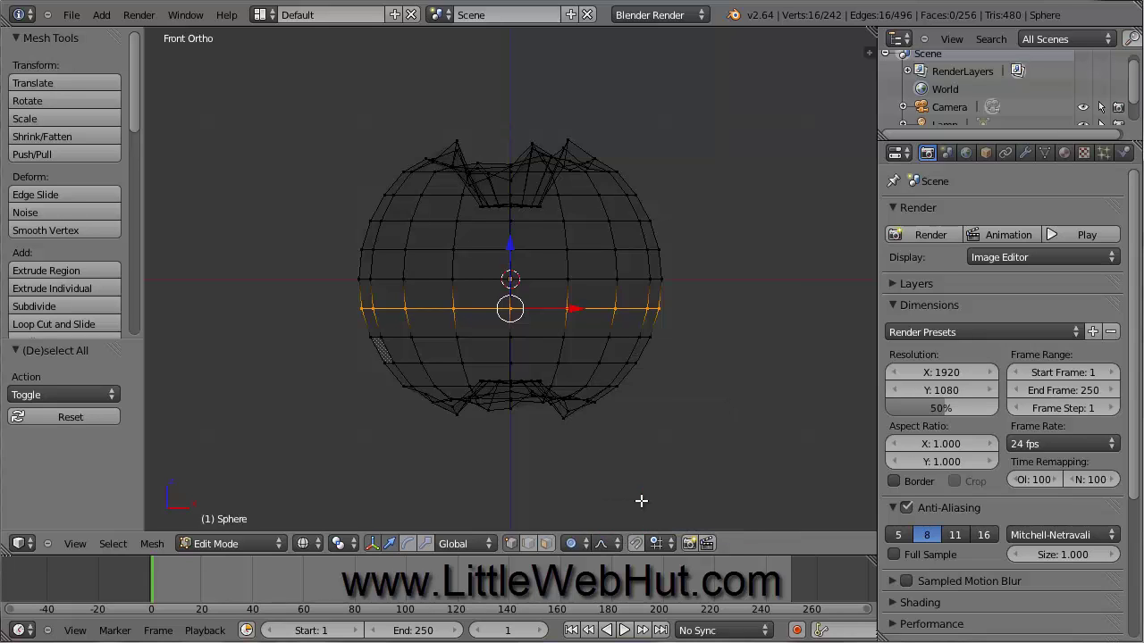
Step: Scale the selected ring to 0.75 with the proportional size enlarged to 1.00
{"action": "key", "text": "s"}
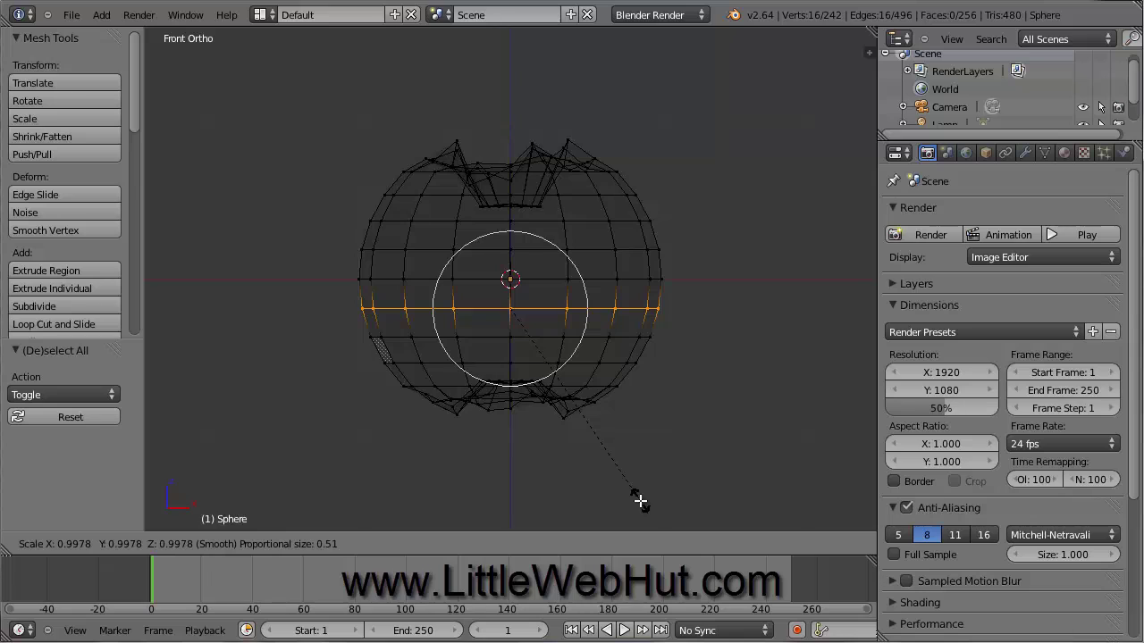
{"action": "scroll", "coordinate": [639, 502], "scroll_direction": "down", "scroll_amount": 3}
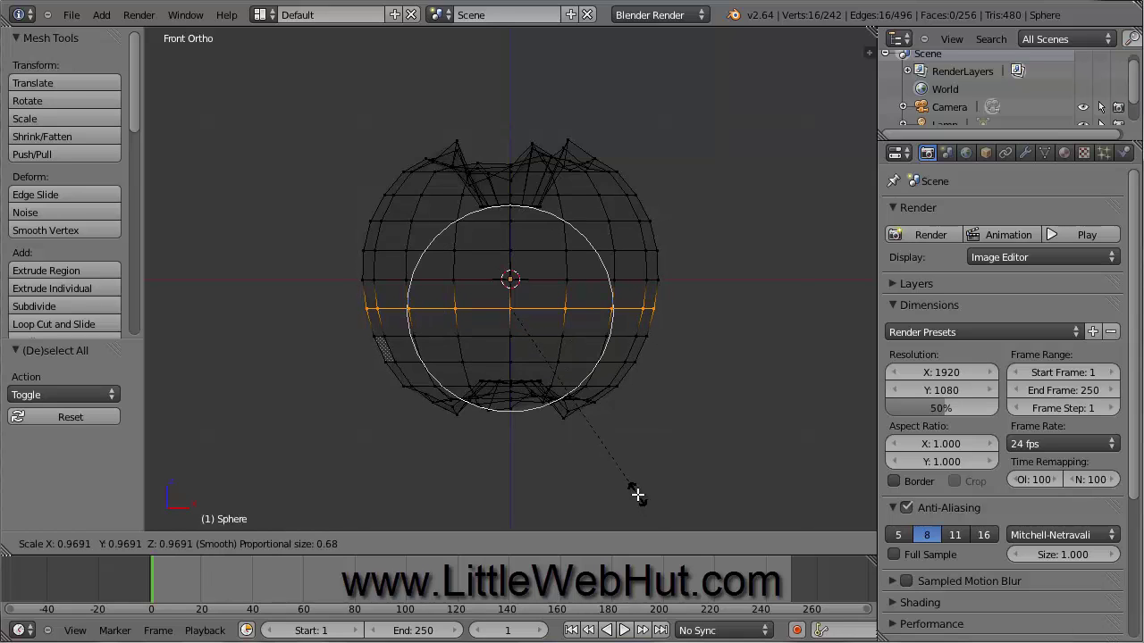
{"action": "scroll", "coordinate": [637, 496], "scroll_direction": "down", "scroll_amount": 4}
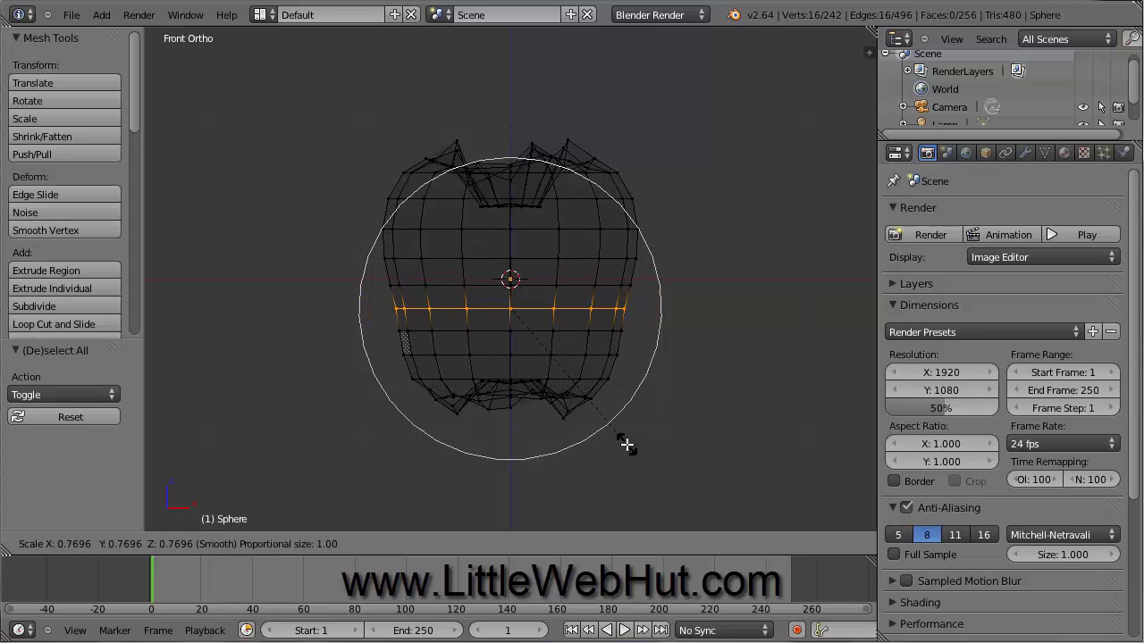
{"action": "type", "text": ".75"}
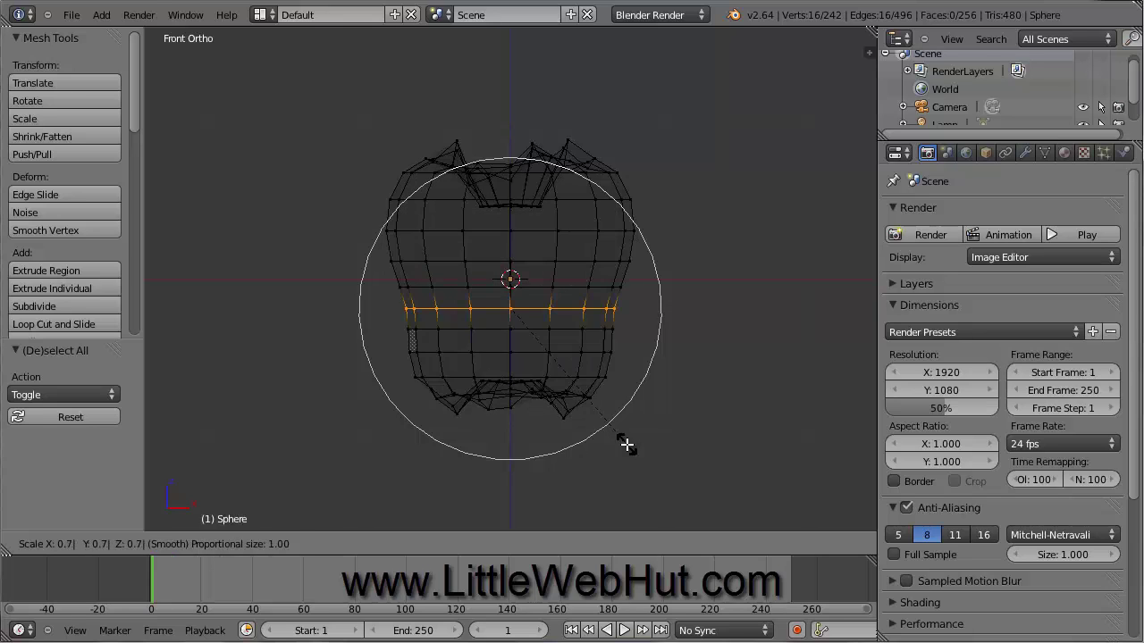
{"action": "key", "text": "Return"}
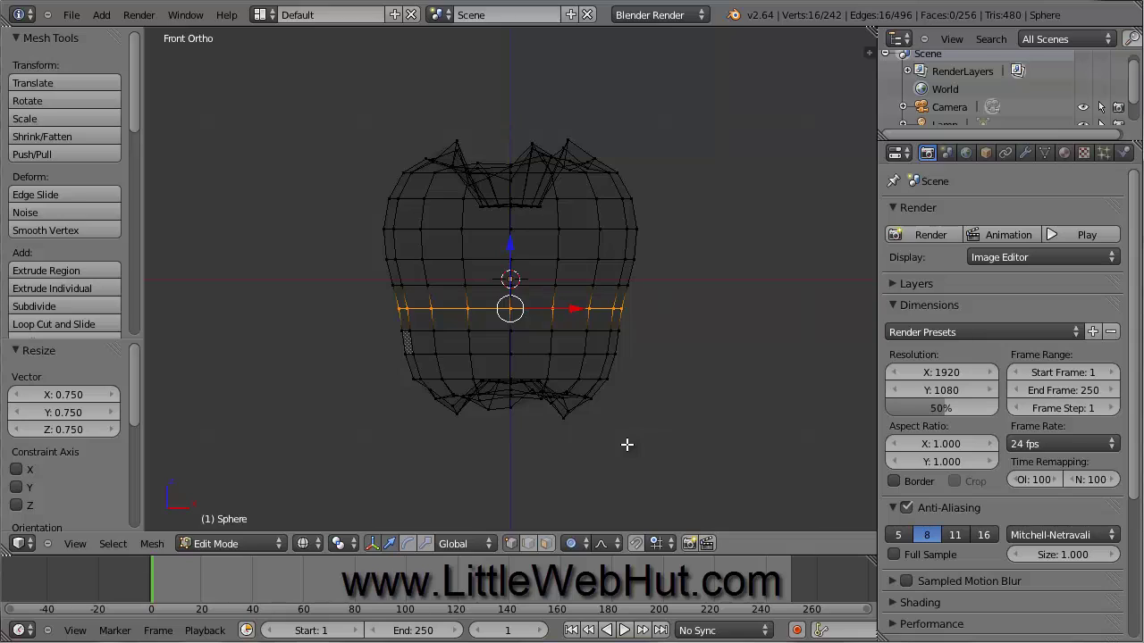
Step: Move the selected ring down along Z by about 0.31 with a proportional size of 1.00, and deselect everything
{"action": "key", "text": "g"}
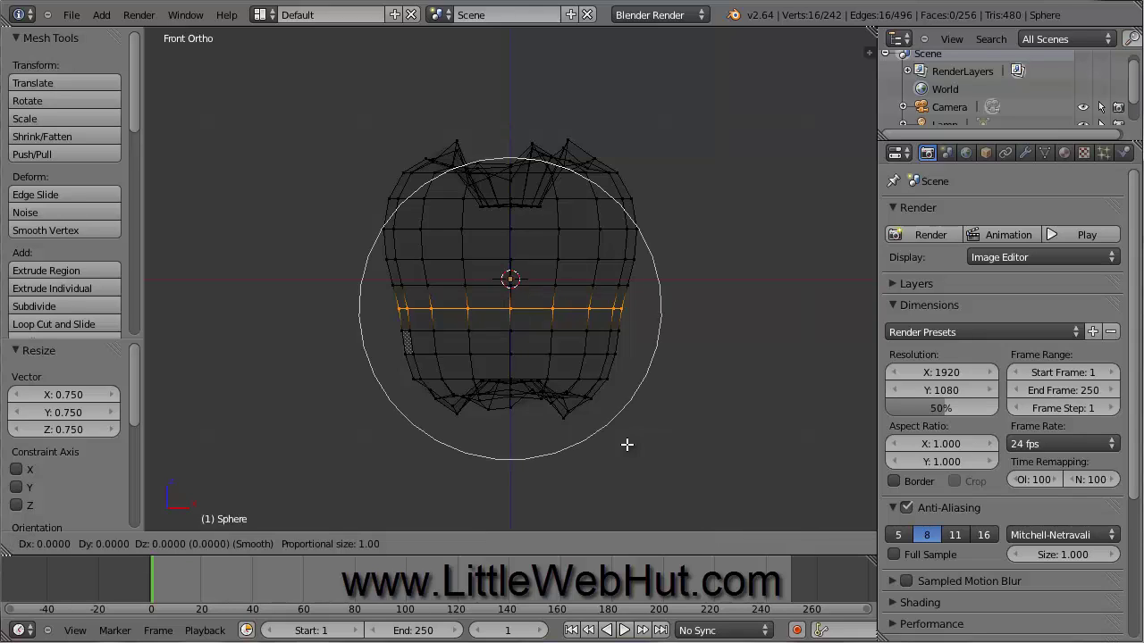
{"action": "key", "text": "z"}
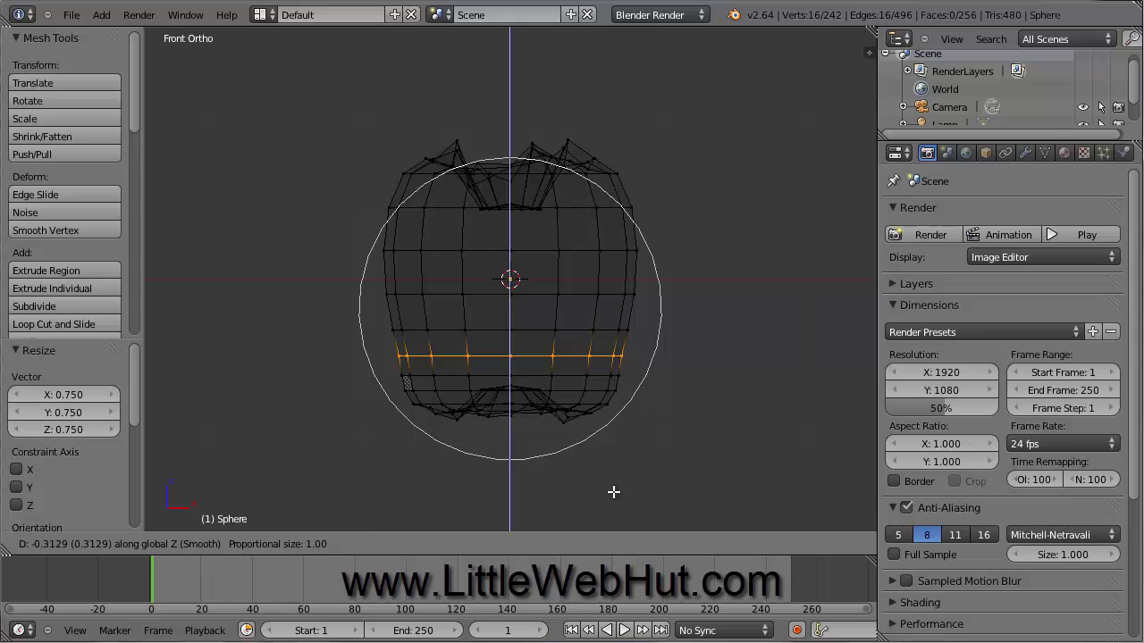
{"action": "left_click", "coordinate": [612, 489]}
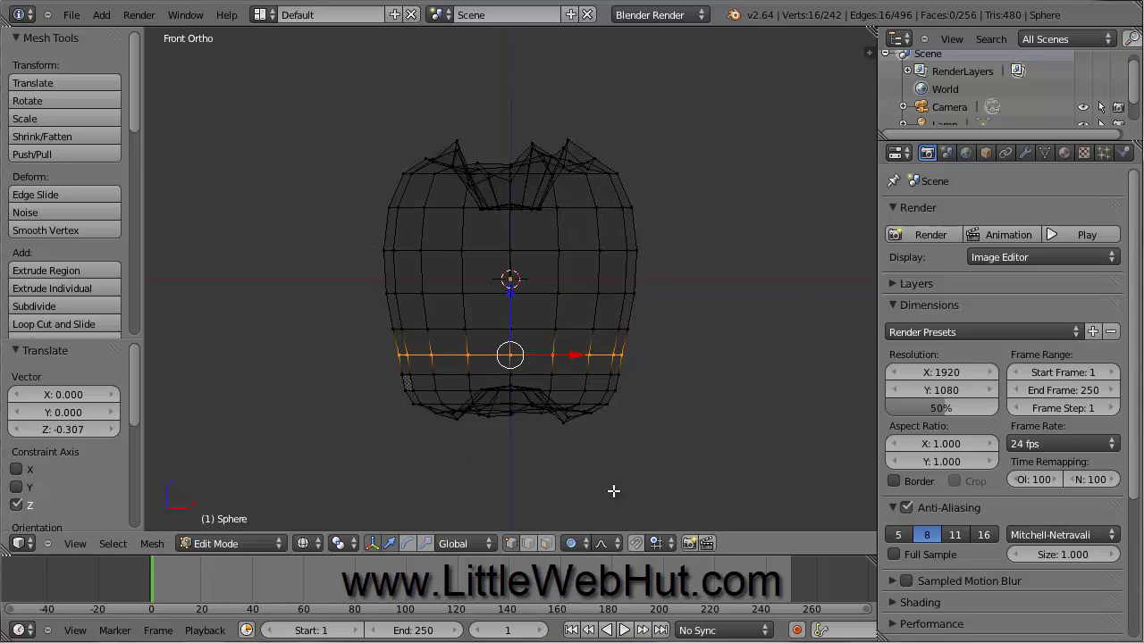
{"action": "key", "text": "a"}
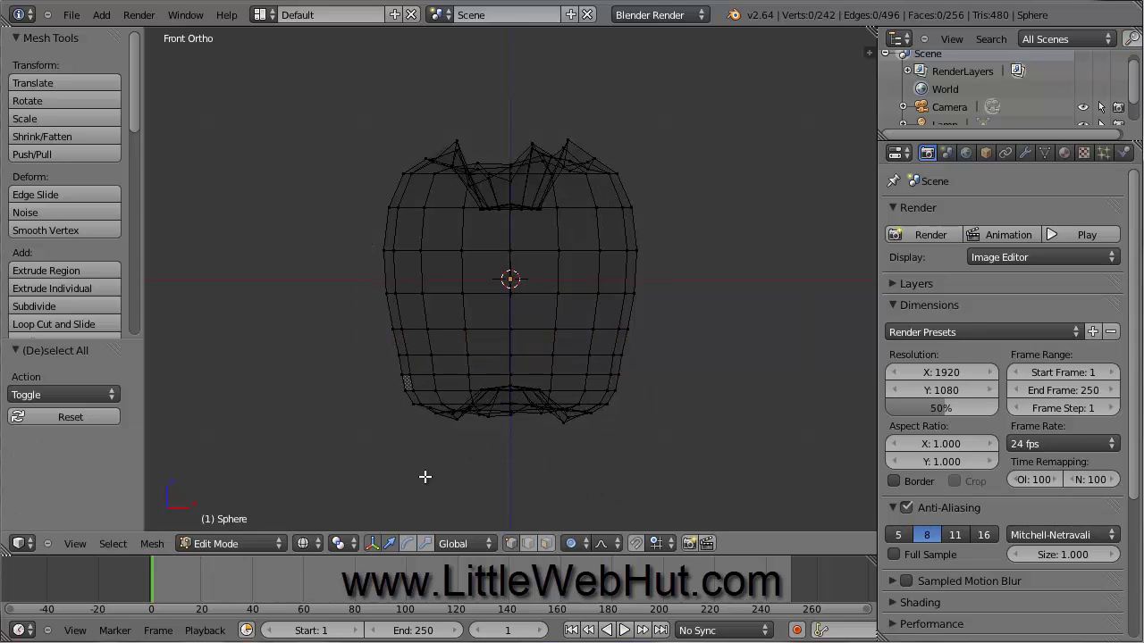
Step: Show the mesh with solid viewport shading in top orthographic view
{"action": "left_click", "coordinate": [311, 542]}
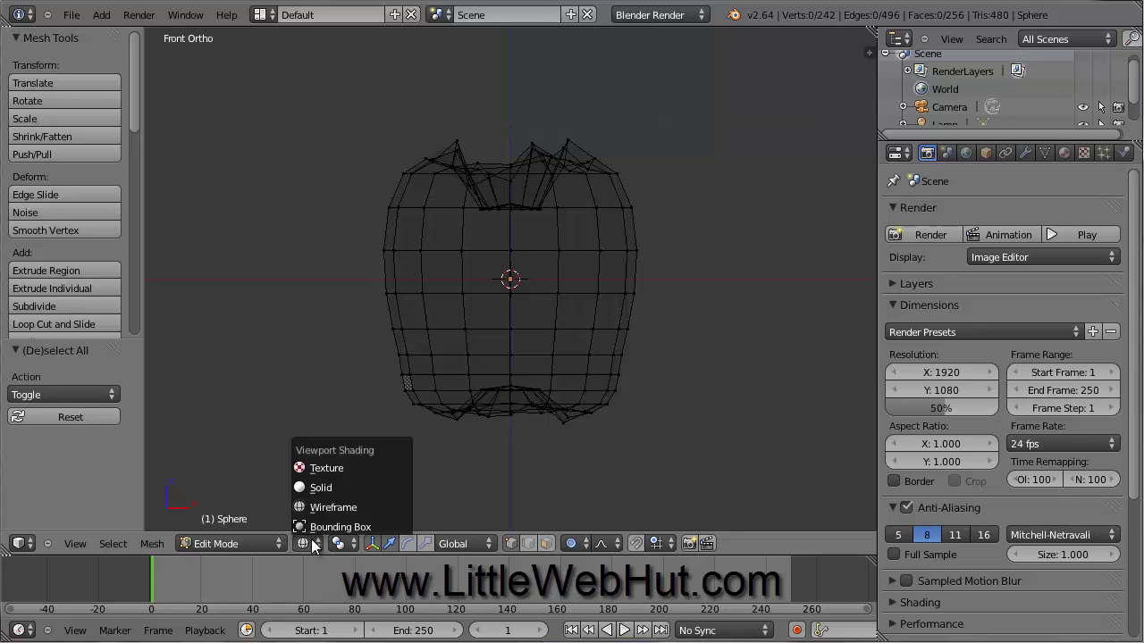
{"action": "left_click", "coordinate": [345, 489]}
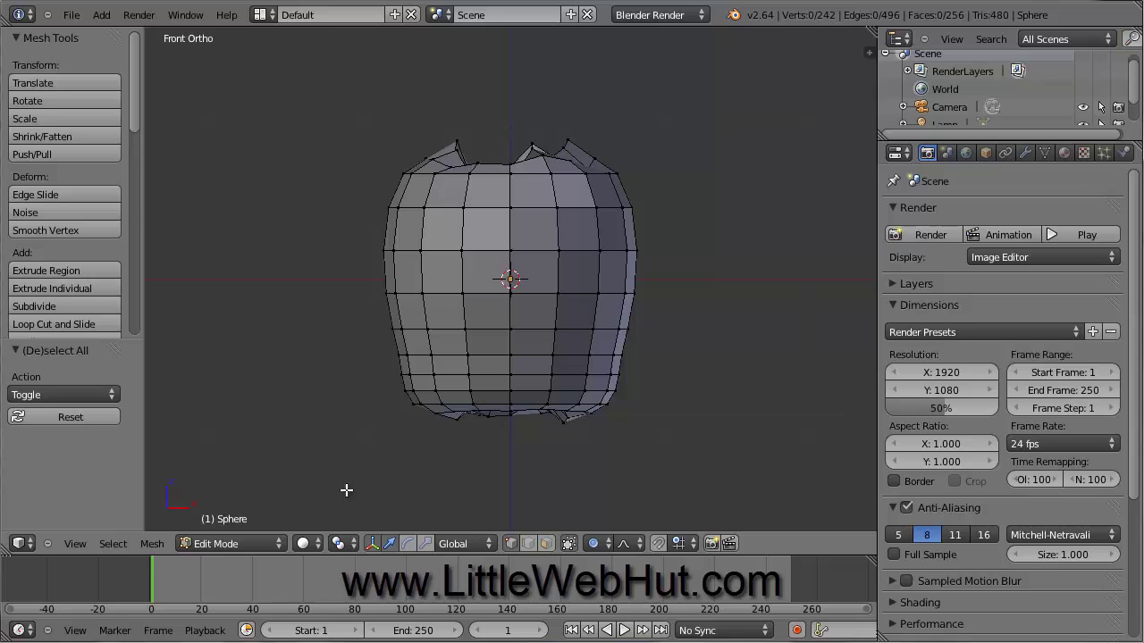
{"action": "key", "text": "KP_7"}
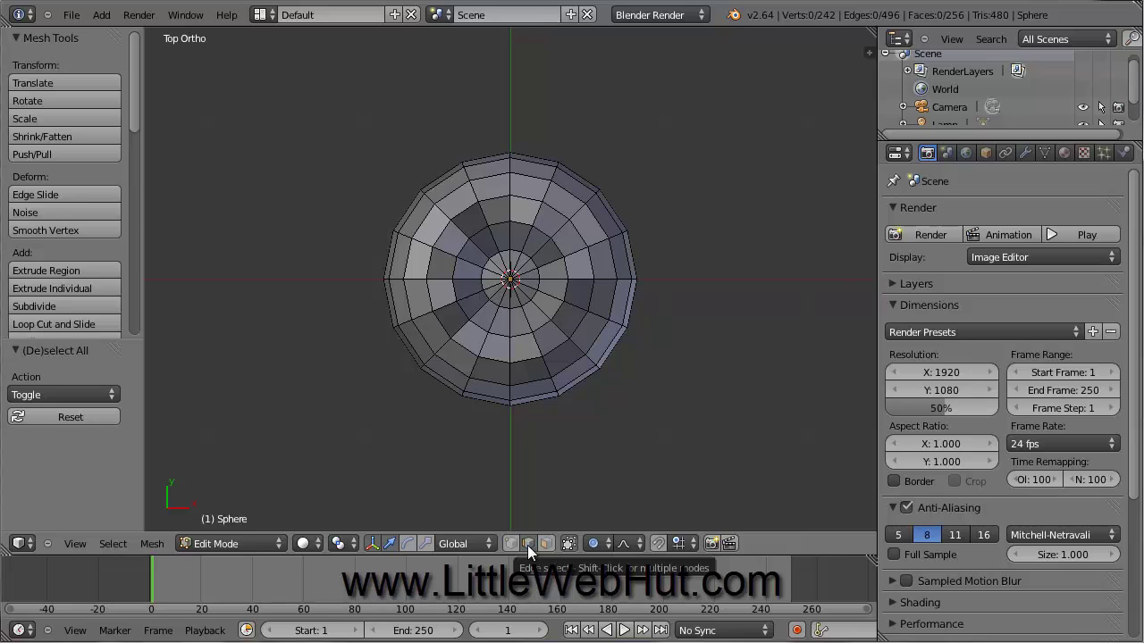
Step: In edge select mode, select six radial edges spaced two or three segments apart around the top, and extend them to full edge loops
{"action": "right_click", "coordinate": [461, 329]}
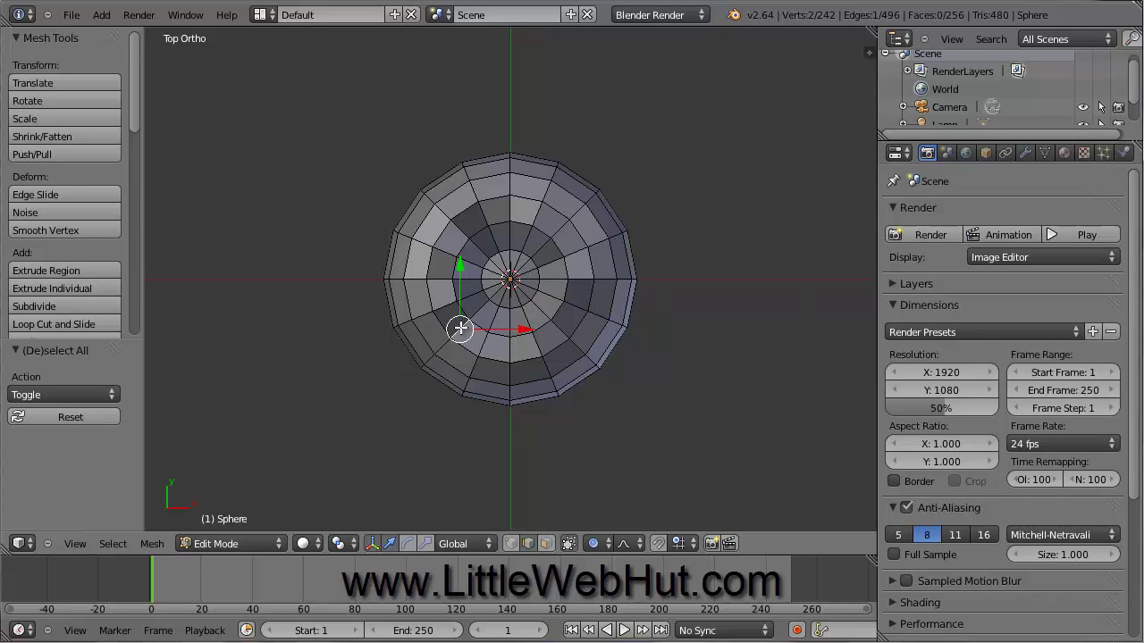
{"action": "right_click", "coordinate": [510, 351], "text": "shift"}
{"action": "right_click", "coordinate": [575, 307], "text": "shift"}
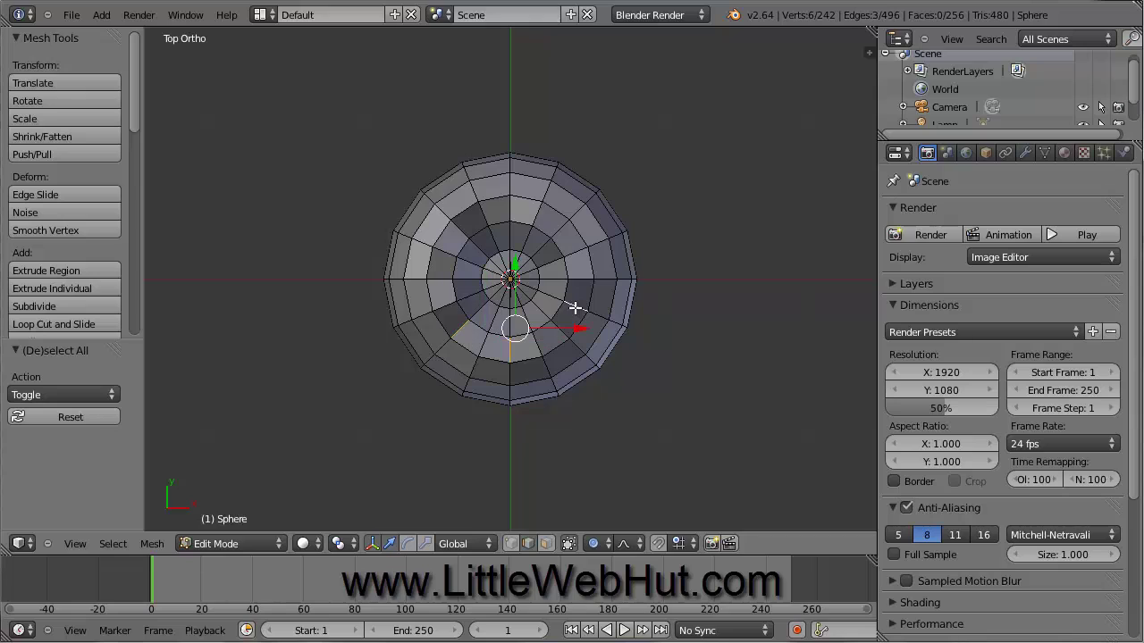
{"action": "right_click", "coordinate": [562, 226], "text": "shift"}
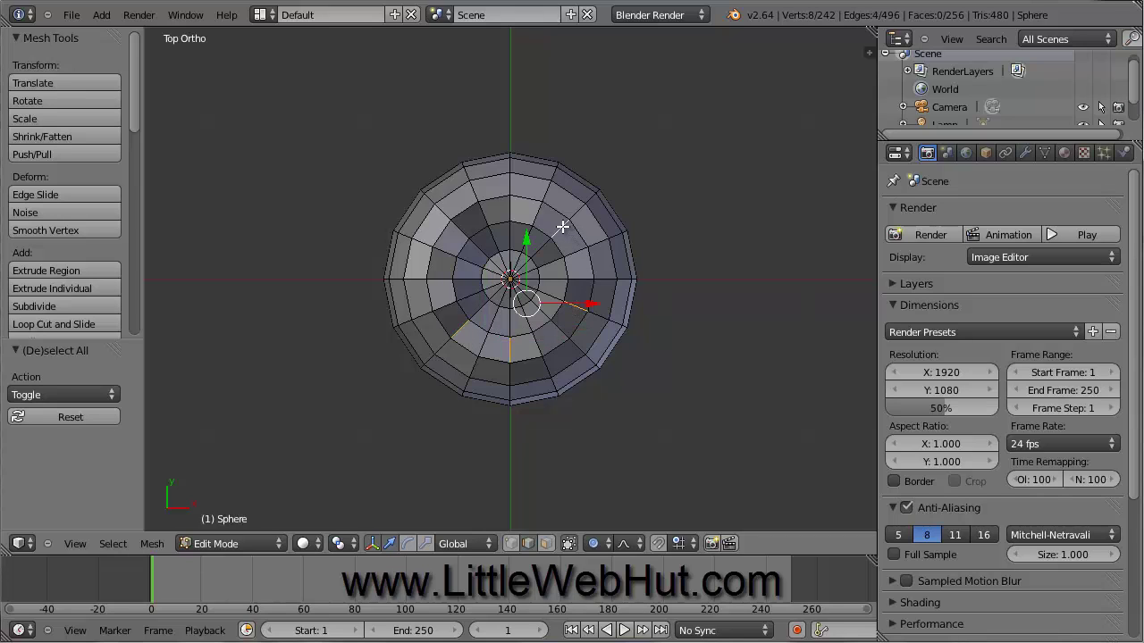
{"action": "right_click", "coordinate": [484, 218], "text": "shift"}
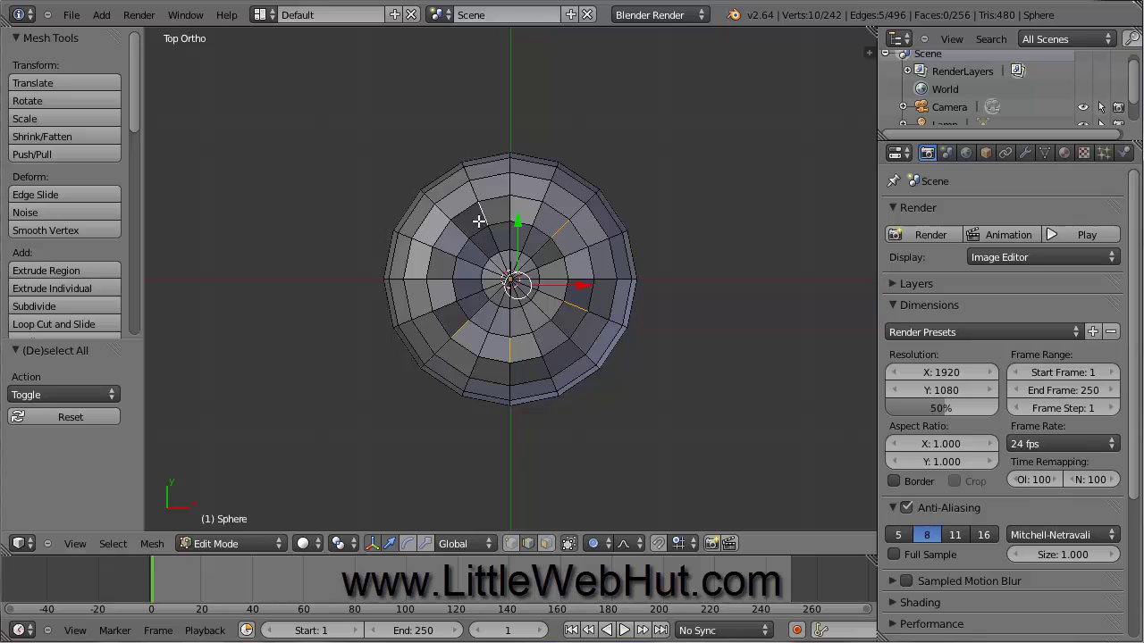
{"action": "right_click", "coordinate": [445, 251], "text": "shift"}
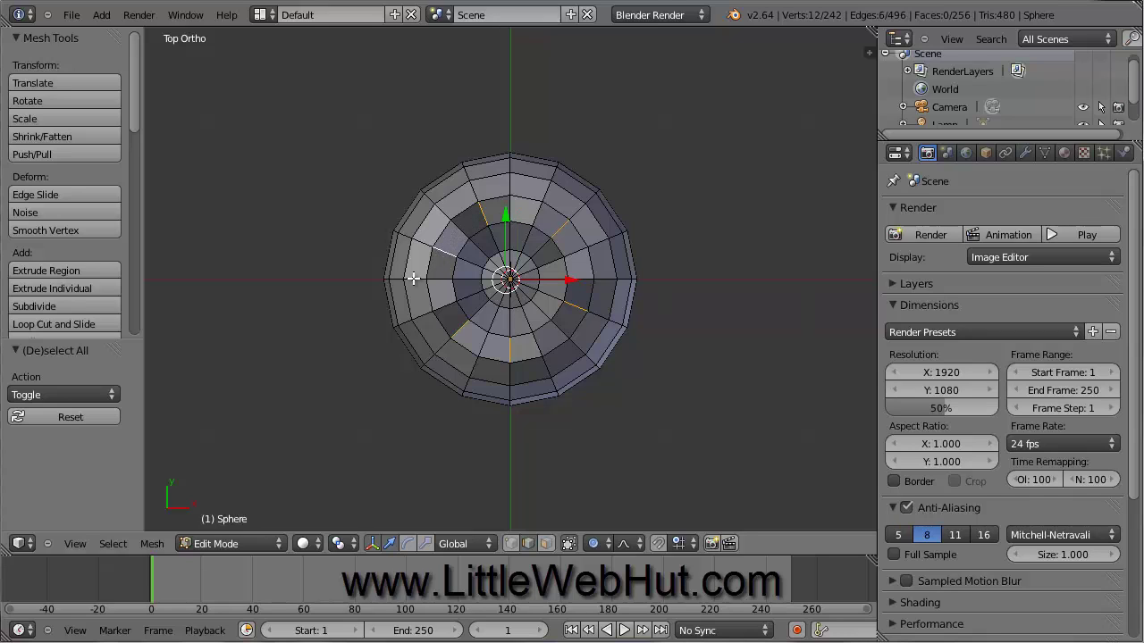
{"action": "left_click", "coordinate": [114, 544]}
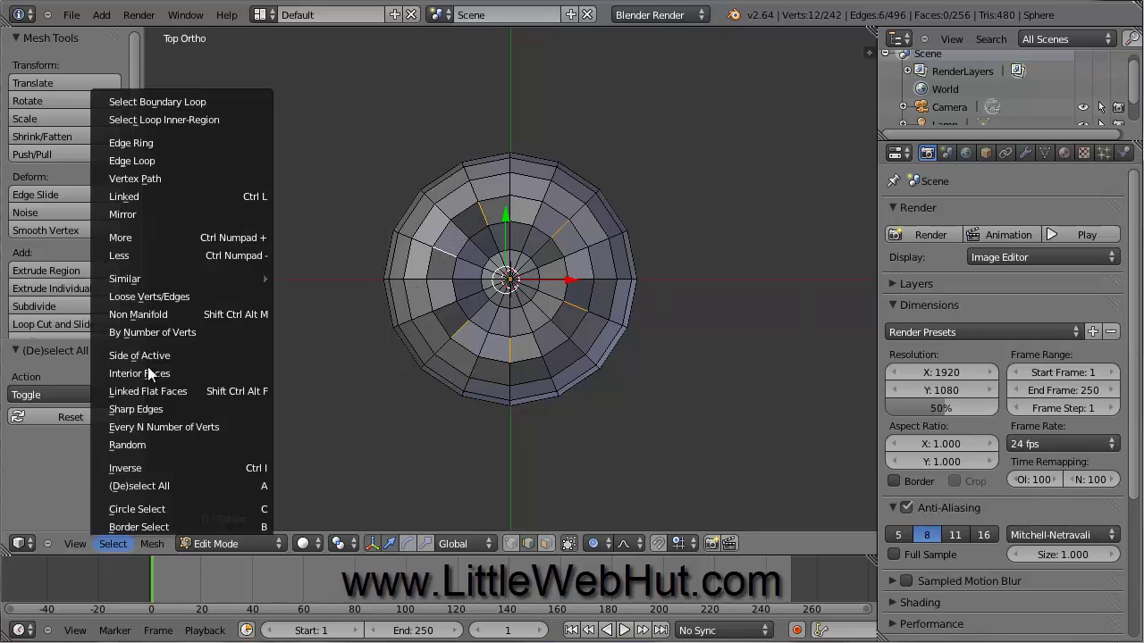
{"action": "left_click", "coordinate": [190, 160]}
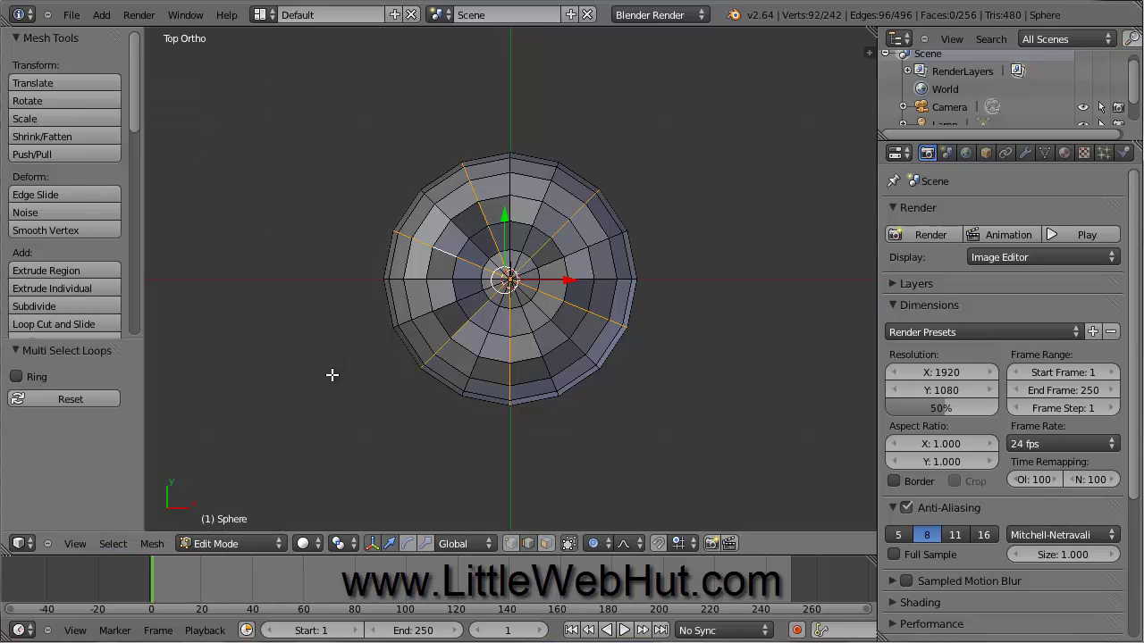
Step: Disable proportional editing and scale the six selected vertical edge loops to 0.8 to form the pepper's grooves
{"action": "middle_click_drag", "start_coordinate": [331, 374], "coordinate": [337, 265]}
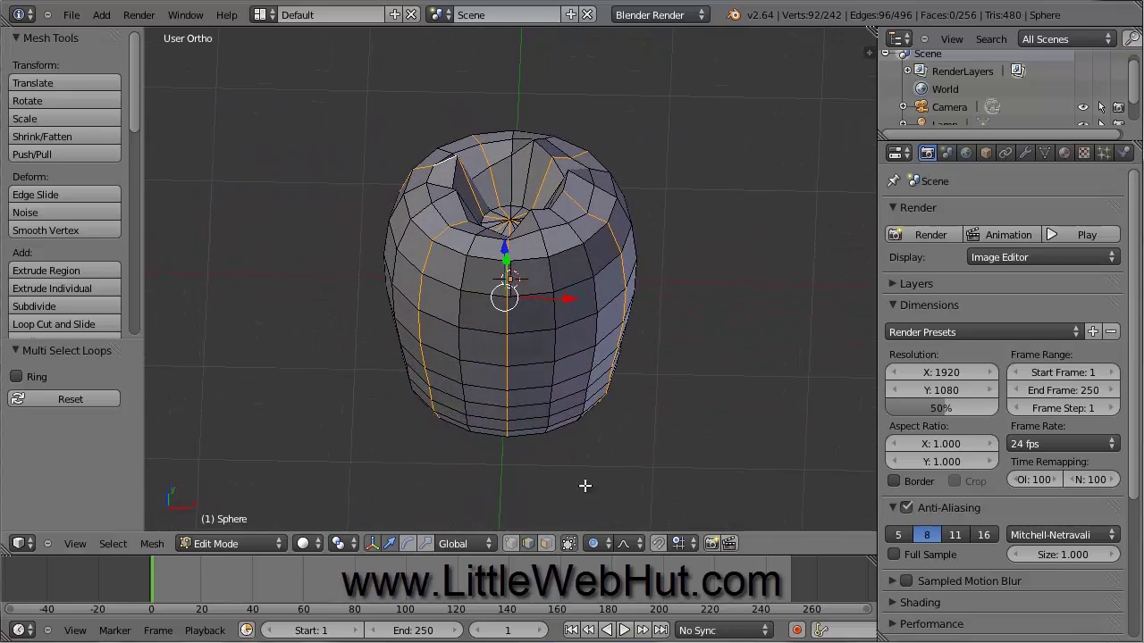
{"action": "left_click", "coordinate": [599, 545]}
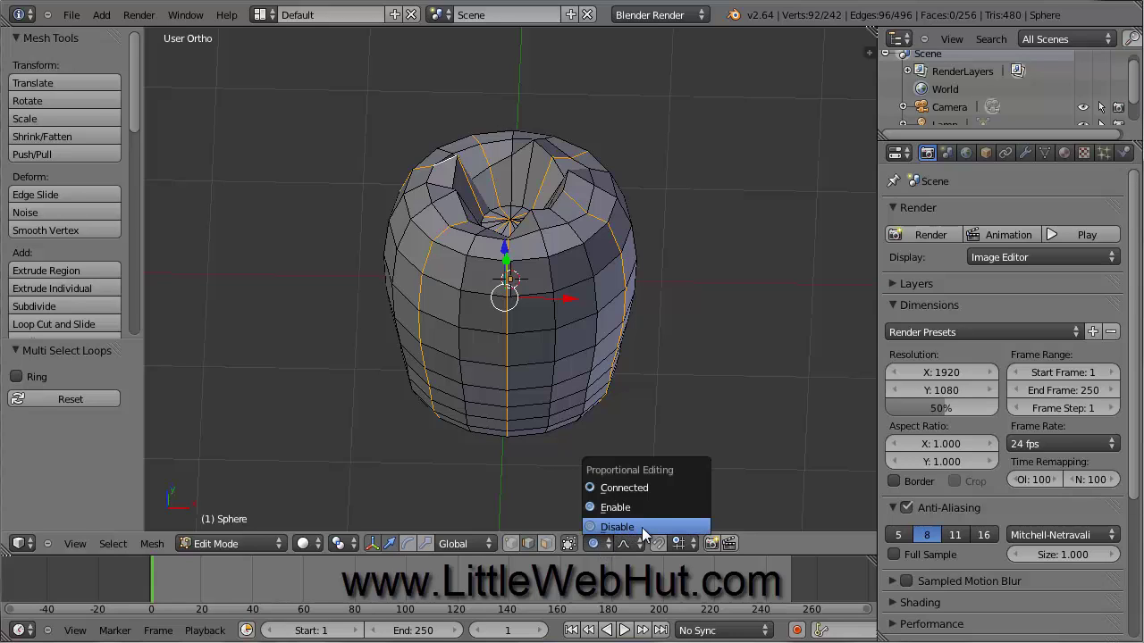
{"action": "left_click", "coordinate": [642, 527]}
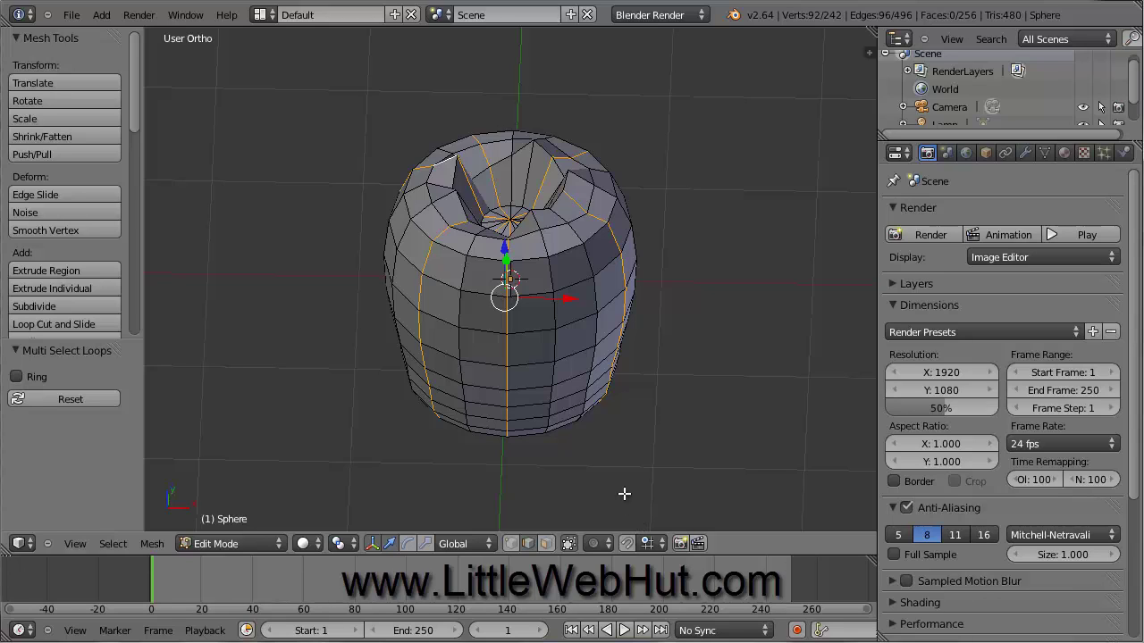
{"action": "key", "text": "s"}
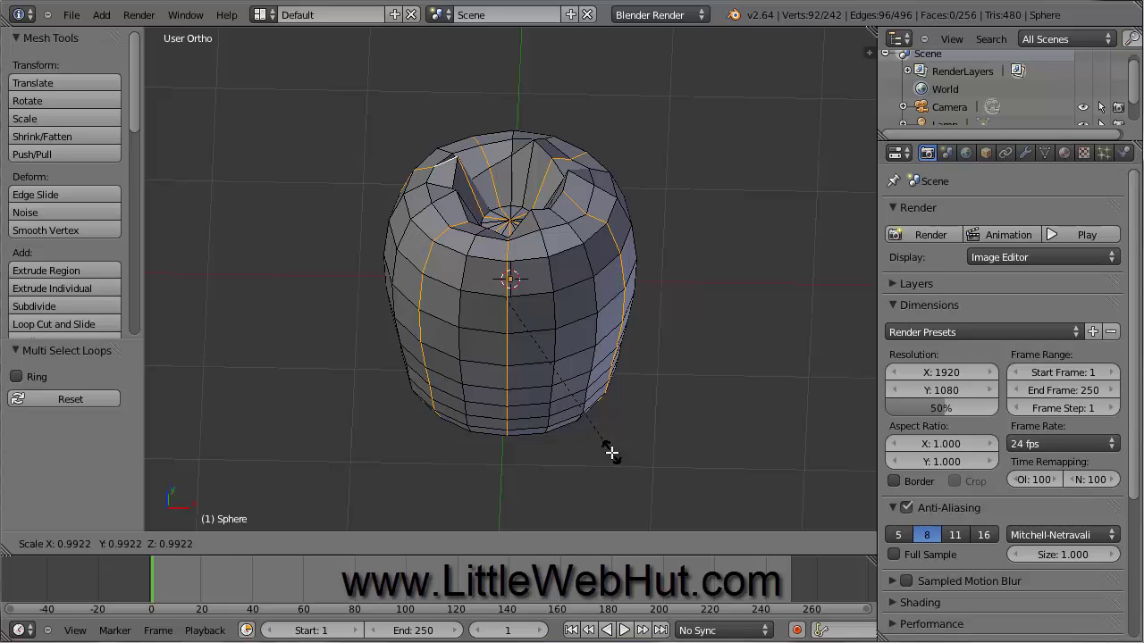
{"action": "type", "text": "0.8"}
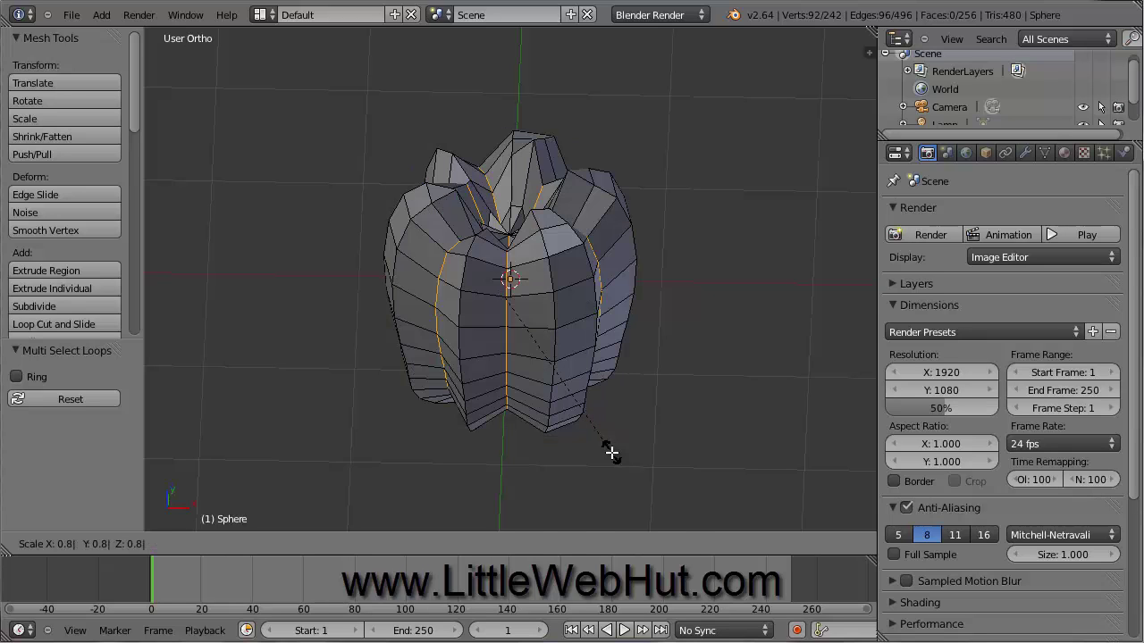
{"action": "key", "text": "Return"}
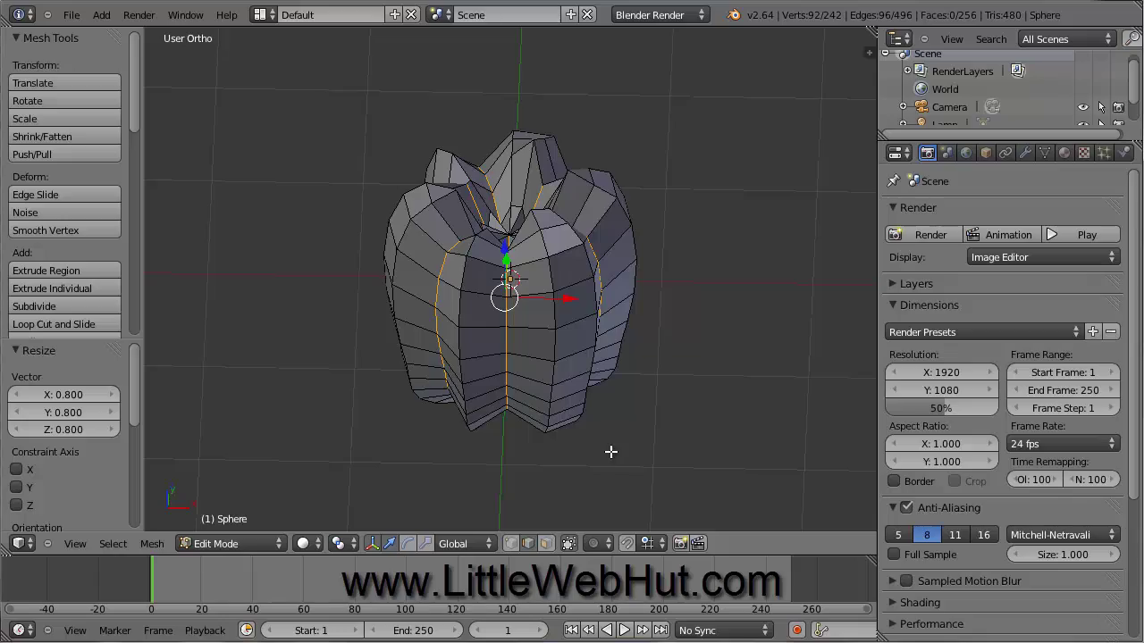
{"action": "middle_click_drag", "start_coordinate": [610, 451], "coordinate": [603, 429]}
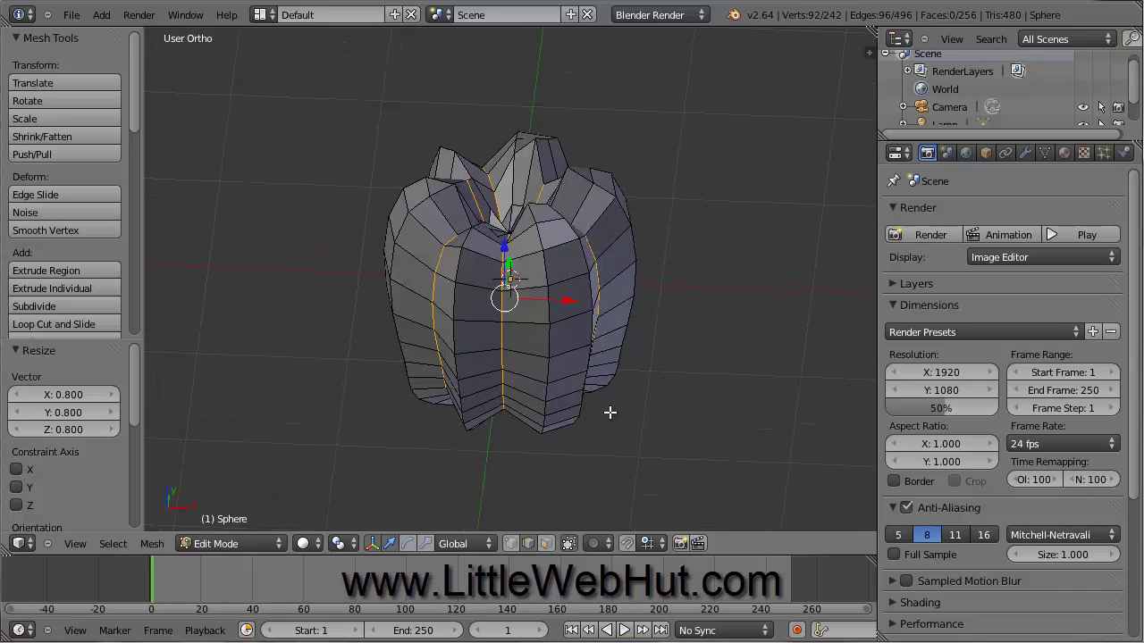
Step: In top view, select only the faces in the two innermost rings around the pepper's top centre and scale them to 1.7
{"action": "key", "text": "KP_7"}
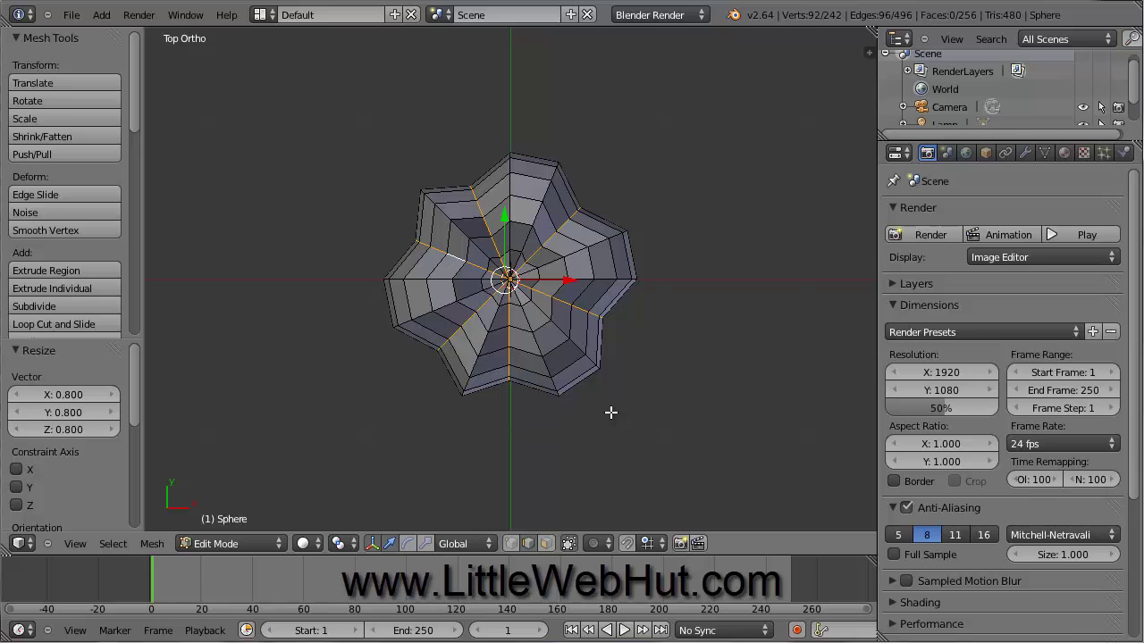
{"action": "key", "text": "a"}
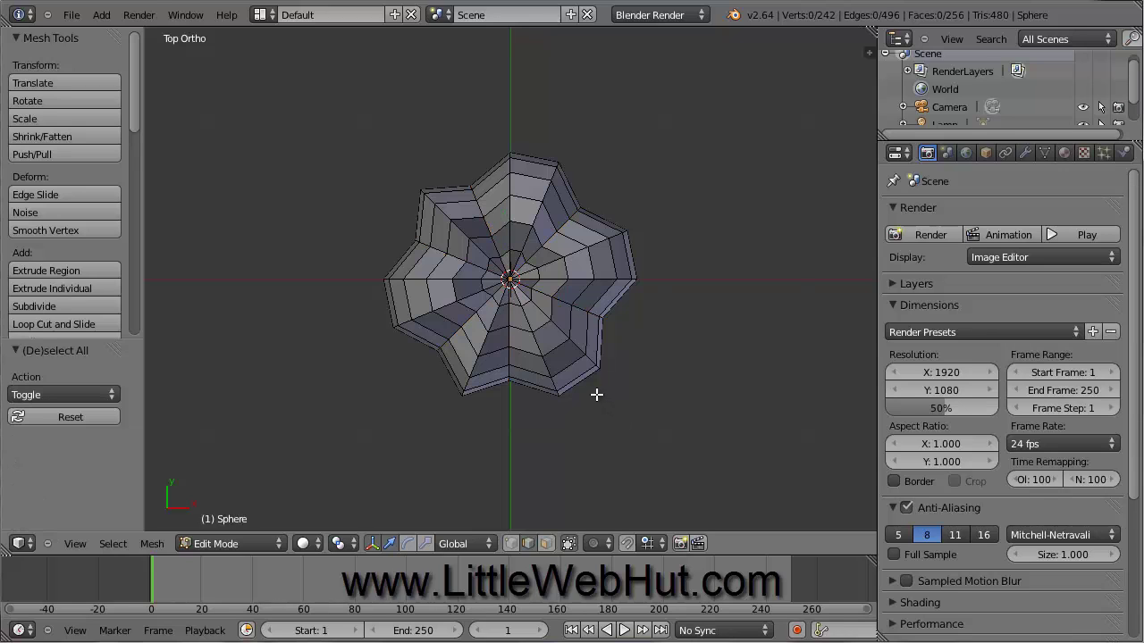
{"action": "key", "text": "b"}
{"action": "left_click_drag", "start_coordinate": [478, 249], "coordinate": [541, 307]}
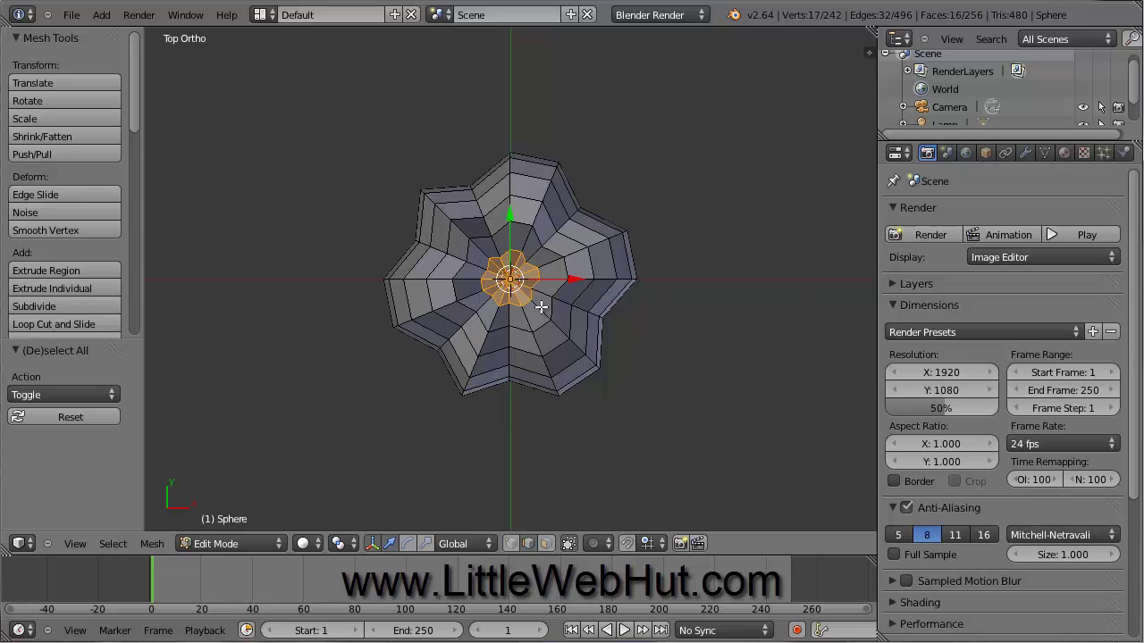
{"action": "key", "text": "s"}
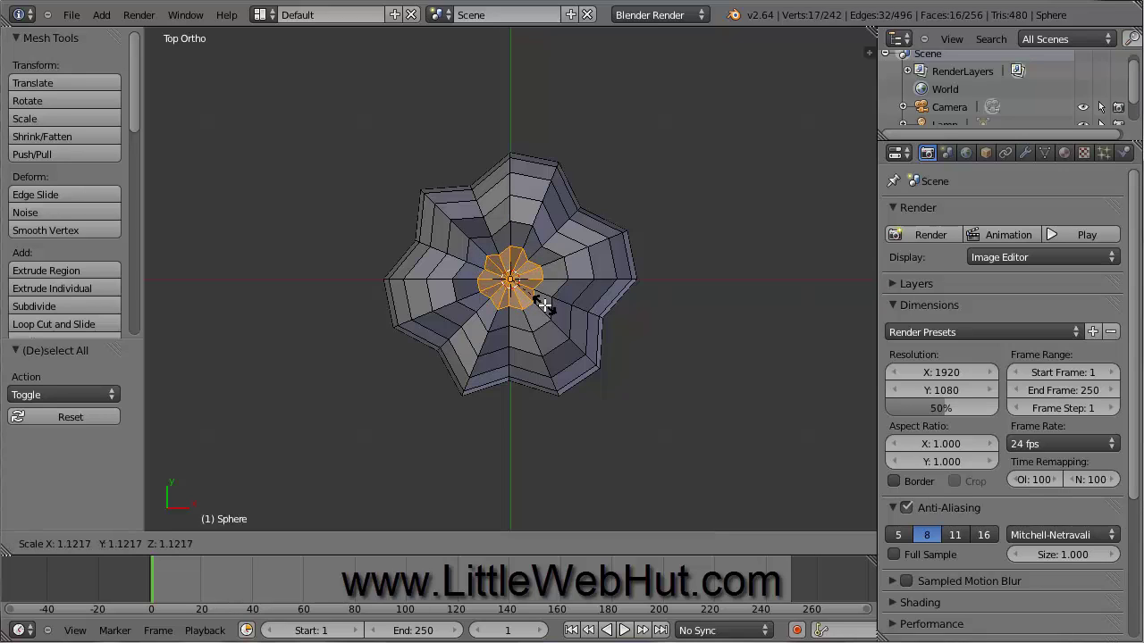
{"action": "type", "text": "1.7"}
{"action": "key", "text": "Return"}
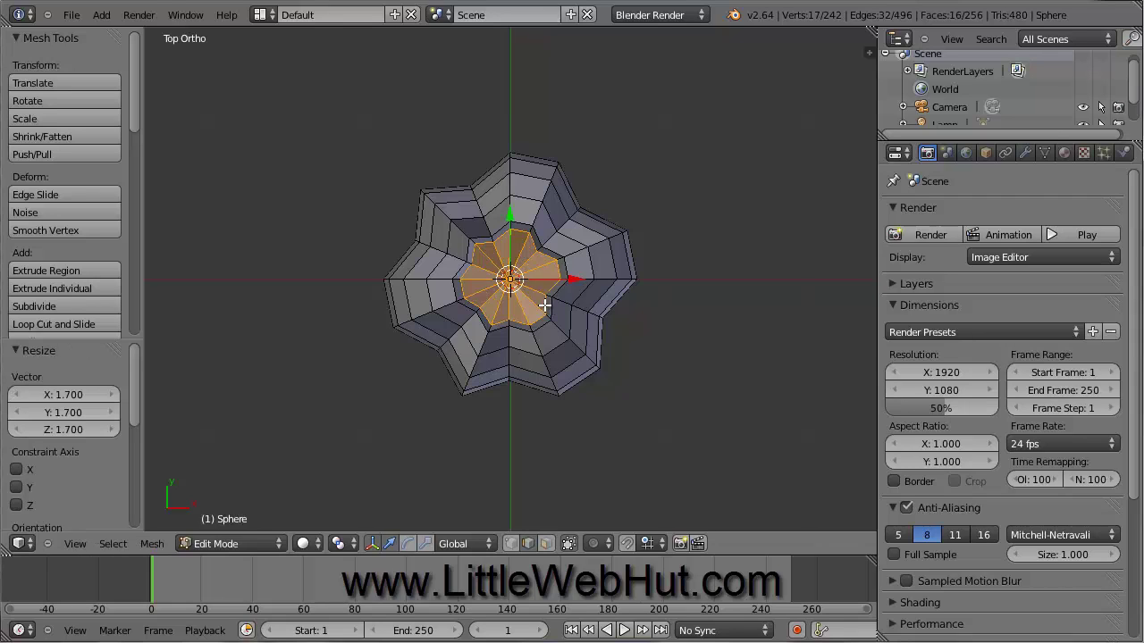
Step: In wireframe shading and front view, duplicate the selected top-centre faces and move the copy up along Z by about 0.82
{"action": "left_click", "coordinate": [309, 544]}
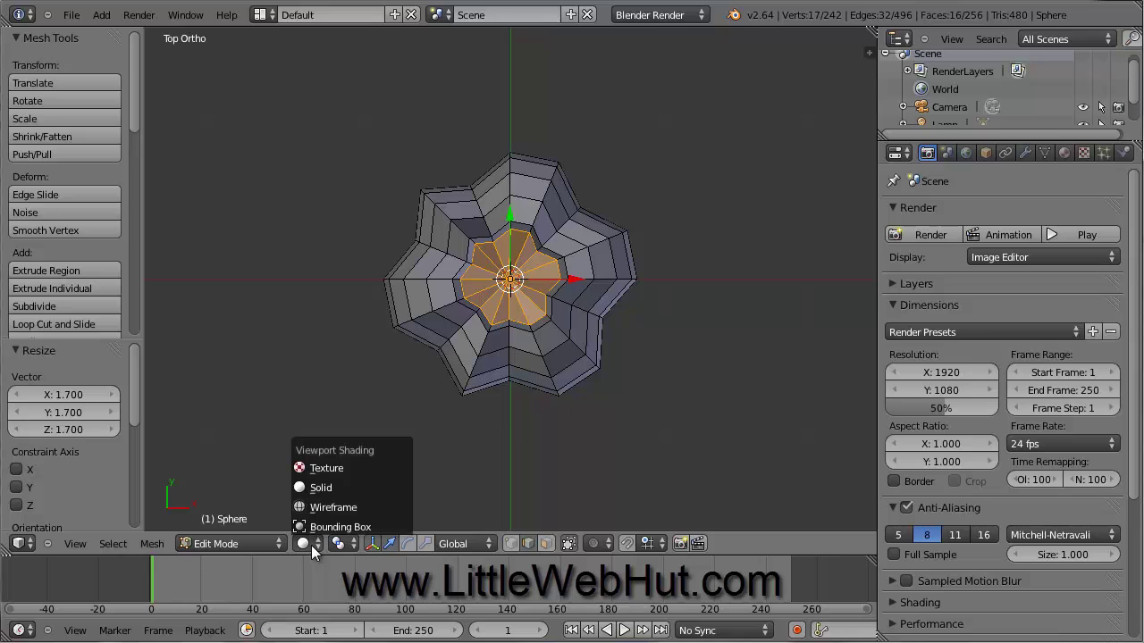
{"action": "left_click", "coordinate": [361, 506]}
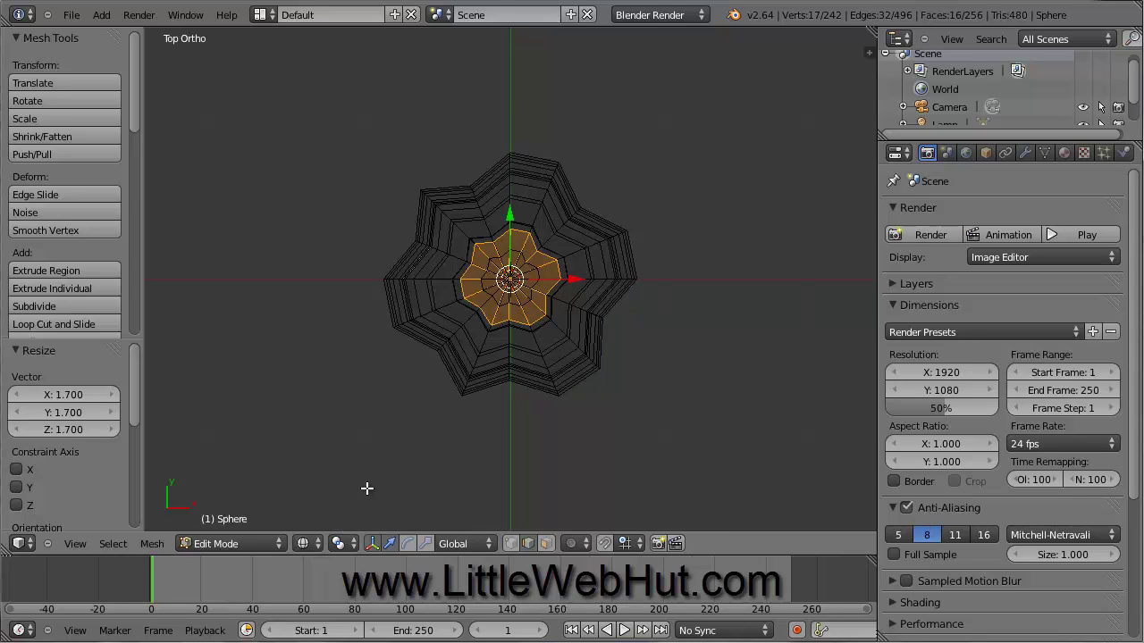
{"action": "key", "text": "KP_1"}
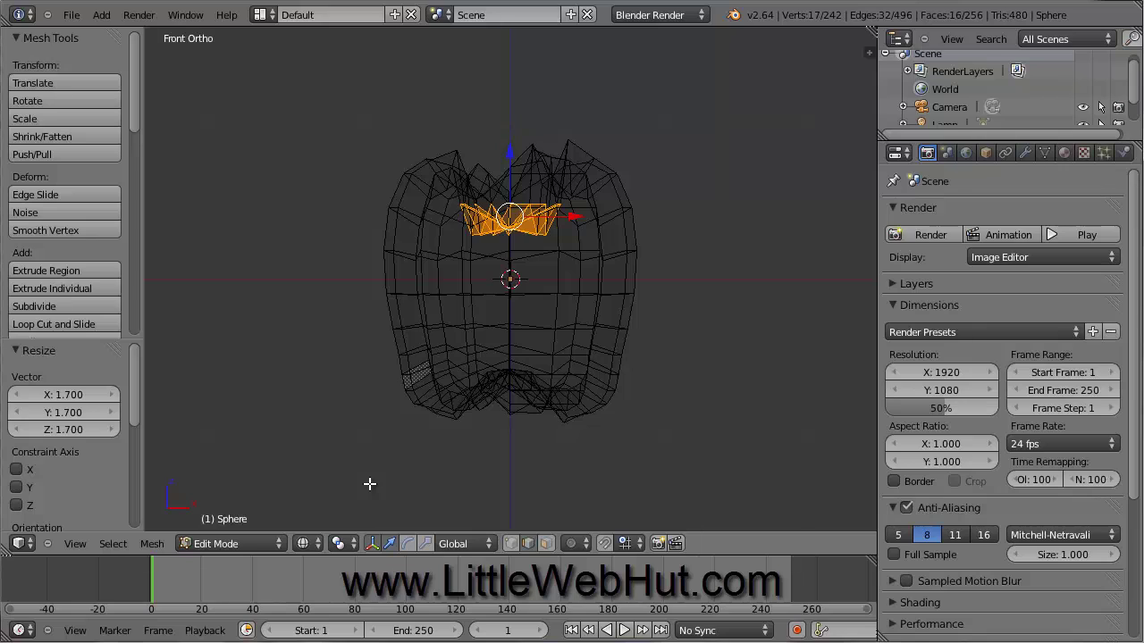
{"action": "key", "text": "e"}
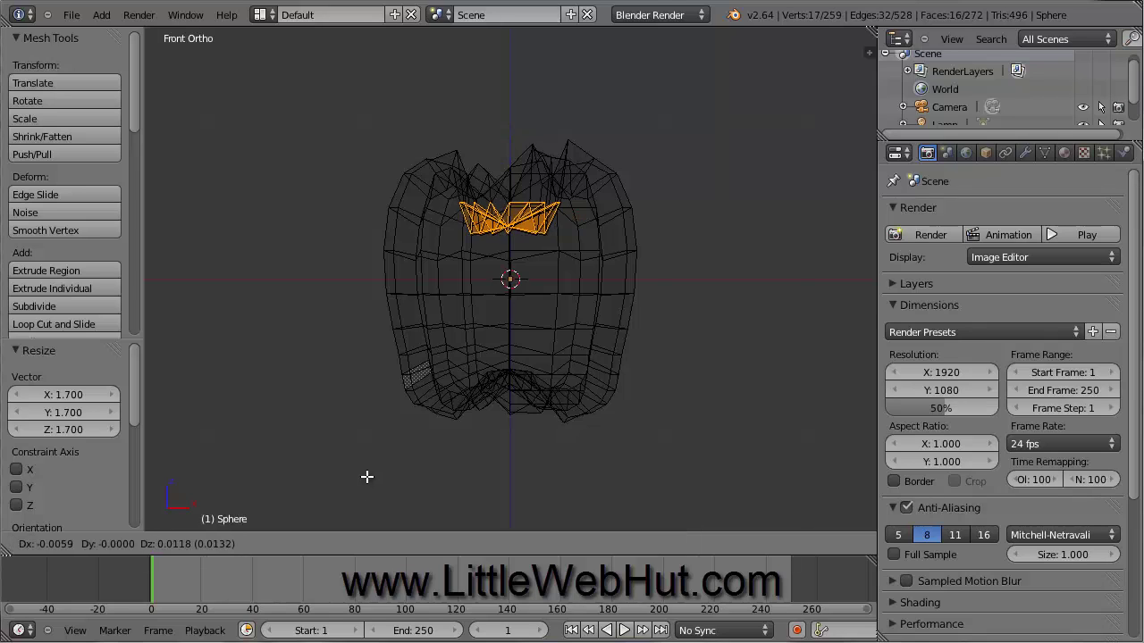
{"action": "key", "text": "z"}
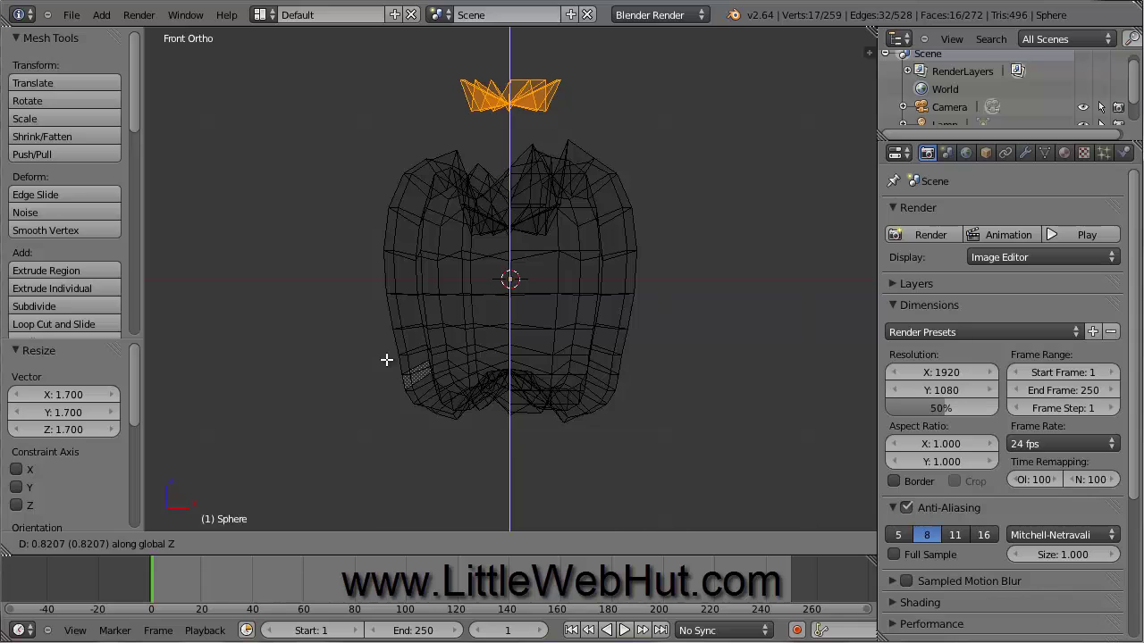
{"action": "left_click", "coordinate": [386, 359]}
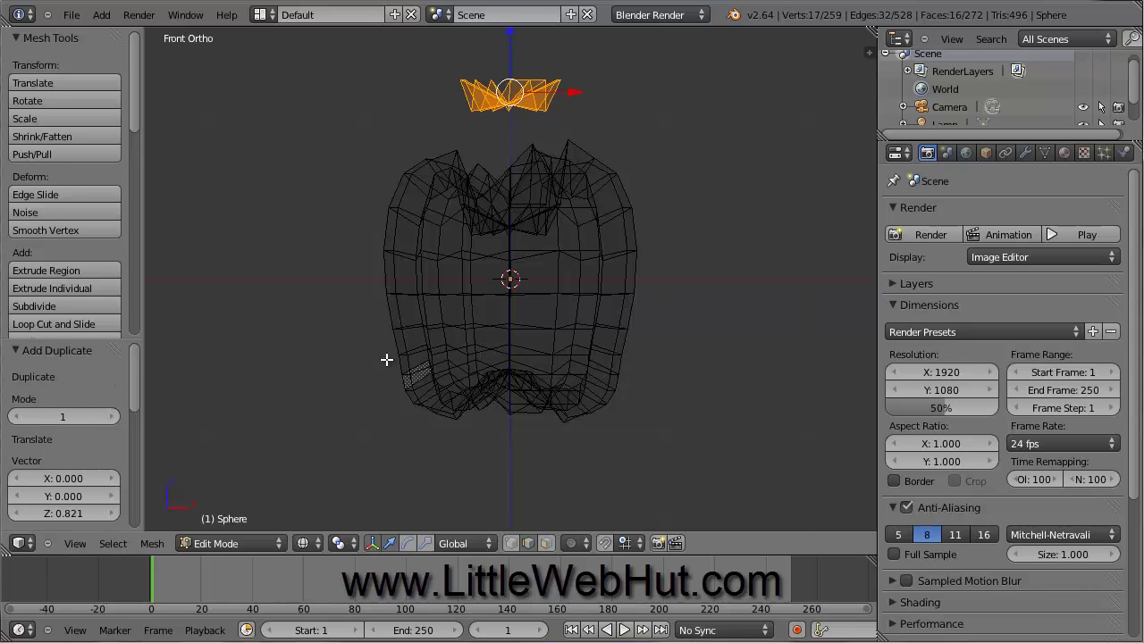
Step: Separate the duplicated faces into a new object and open only that object in Edit Mode
{"action": "key", "text": "p"}
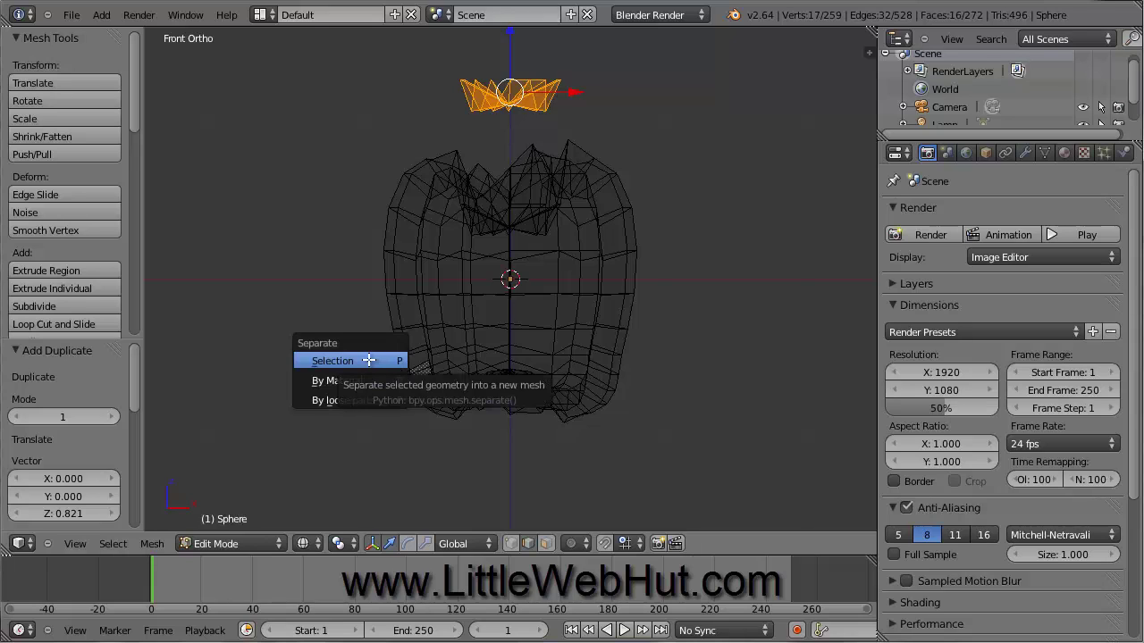
{"action": "left_click", "coordinate": [367, 361]}
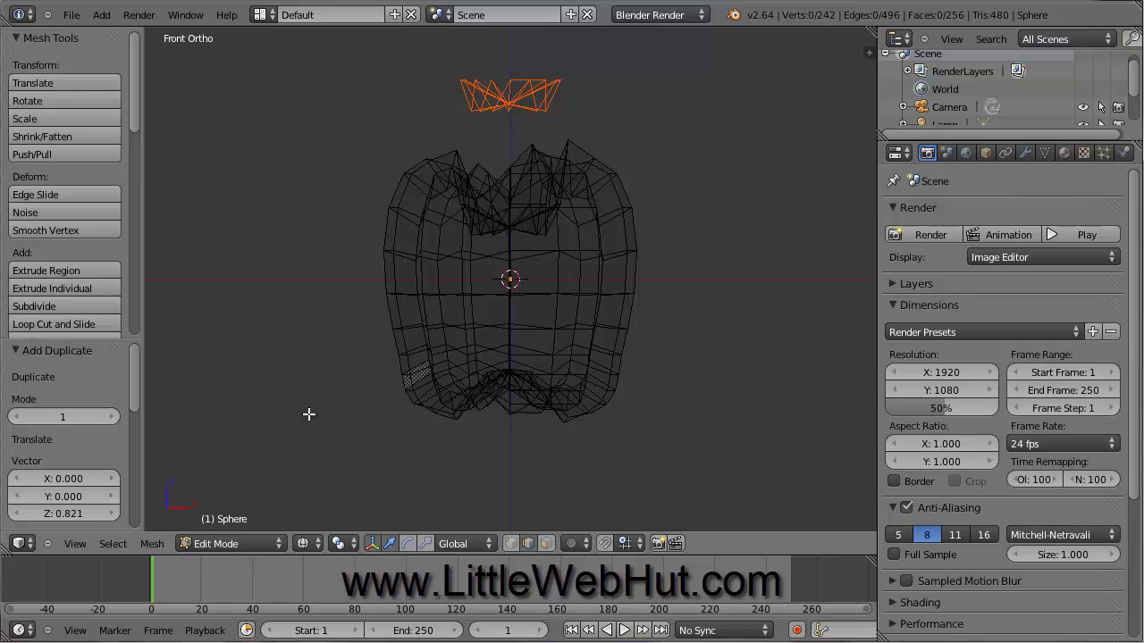
{"action": "left_click", "coordinate": [249, 542]}
{"action": "left_click", "coordinate": [249, 526]}
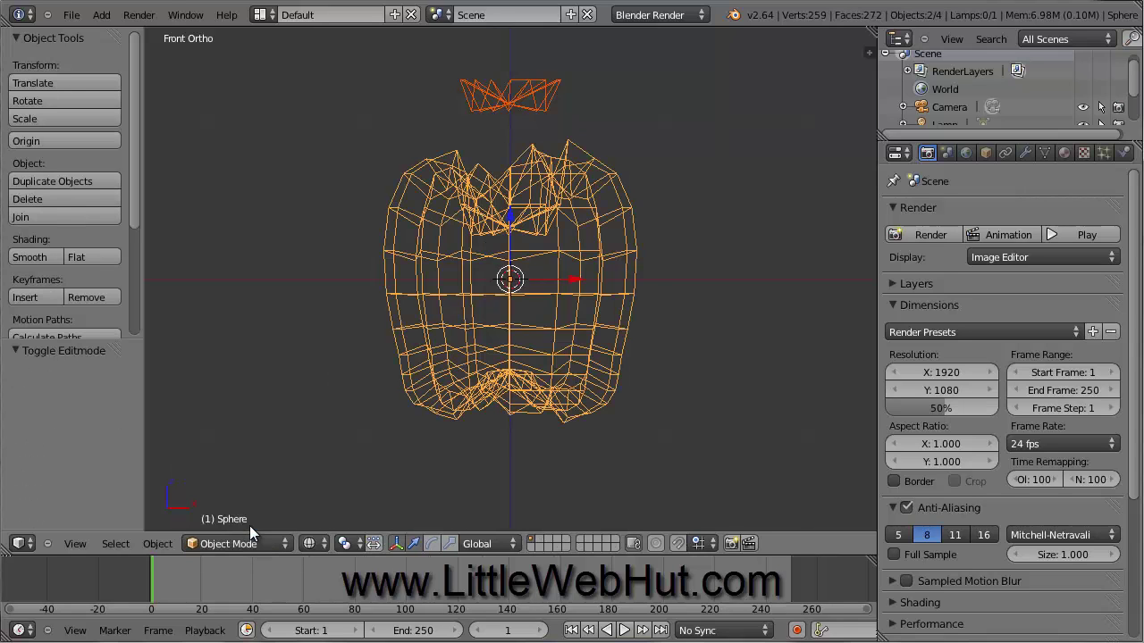
{"action": "right_click", "coordinate": [515, 99]}
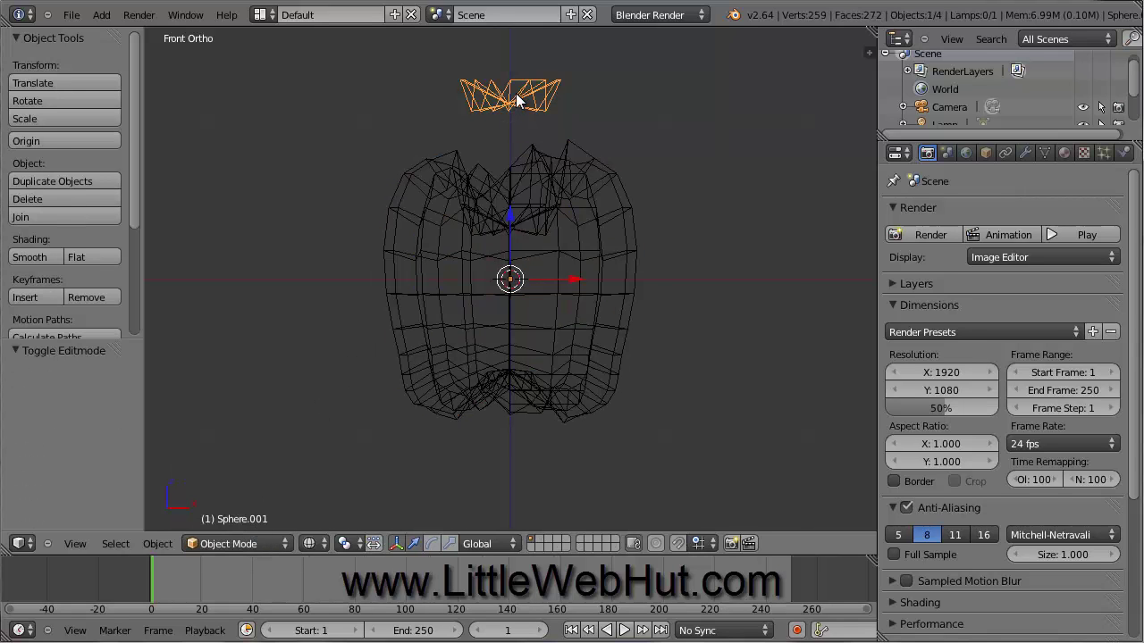
{"action": "left_click", "coordinate": [250, 543]}
{"action": "left_click", "coordinate": [254, 507]}
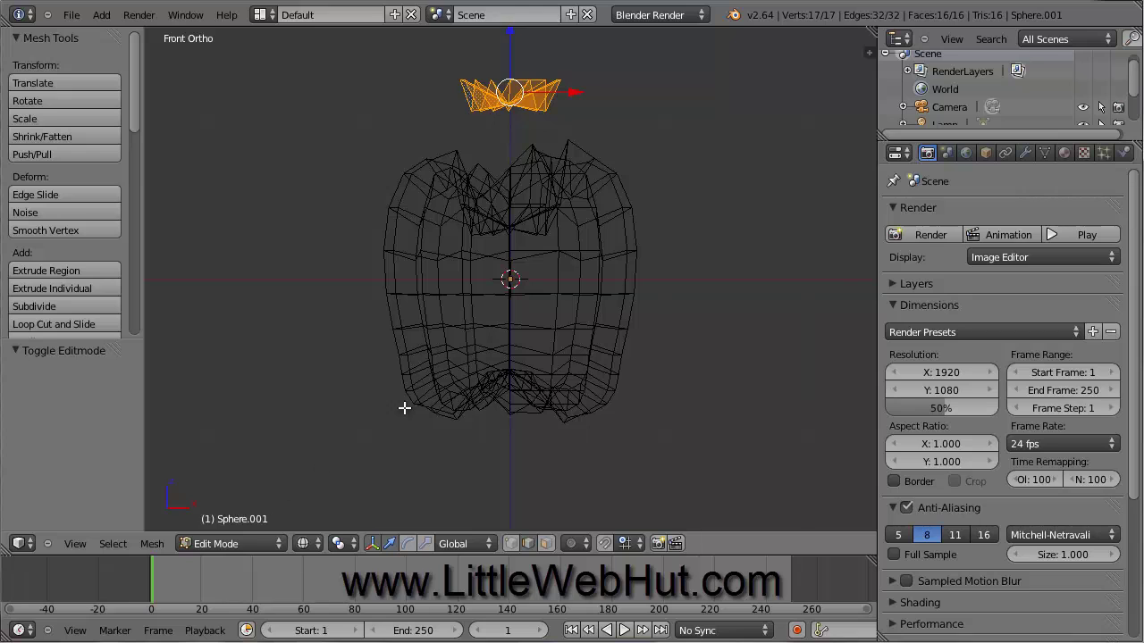
Step: Extrude the separated piece's faces upward by about 0.2 and flatten the extruded faces by scaling them to 0 along Z
{"action": "middle_click_drag", "start_coordinate": [508, 192], "coordinate": [497, 419], "text": "shift"}
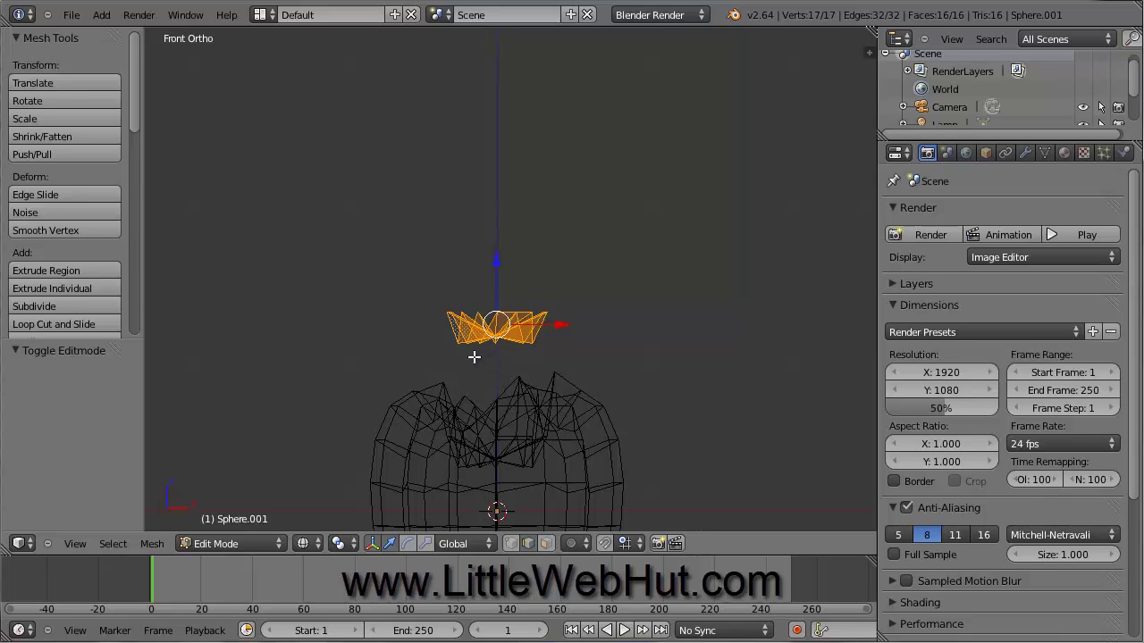
{"action": "key", "text": "e"}
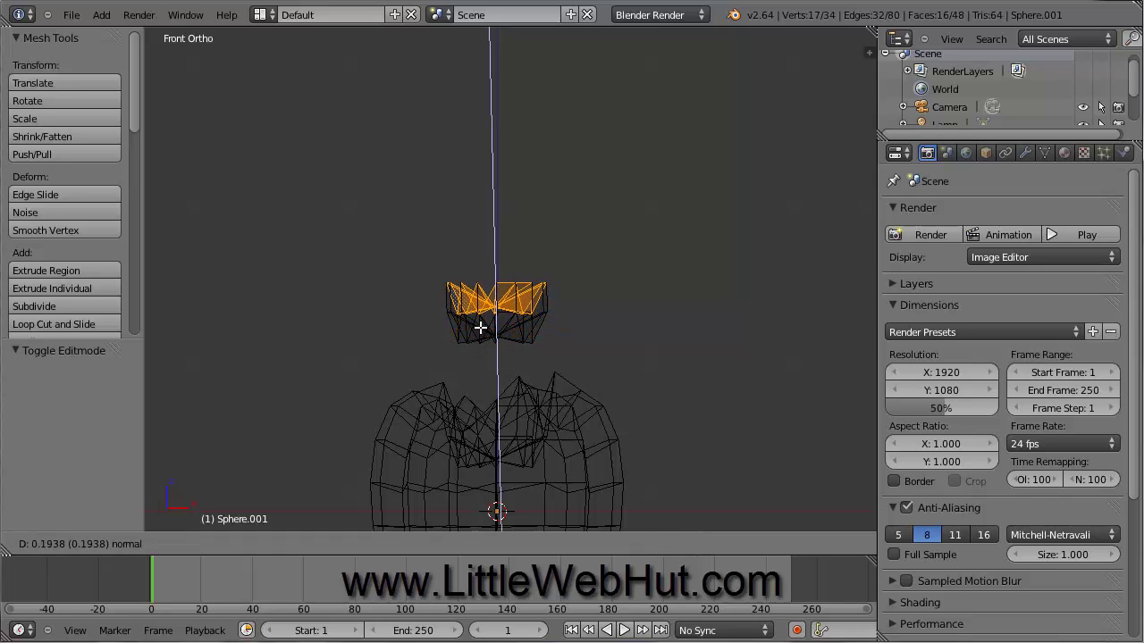
{"action": "left_click", "coordinate": [479, 327]}
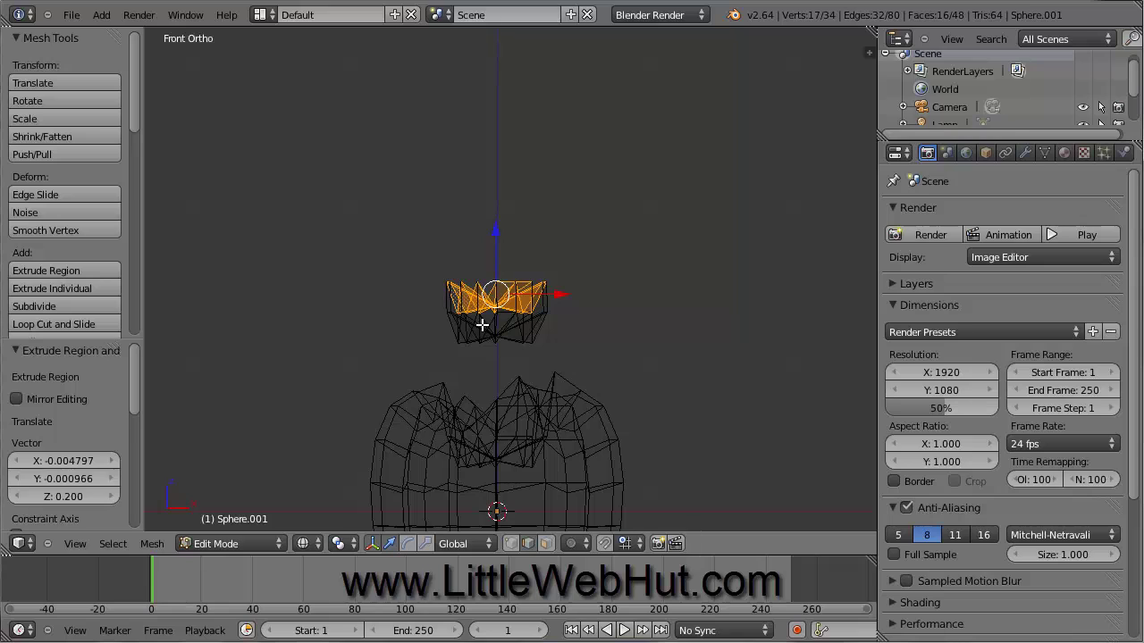
{"action": "key", "text": "s"}
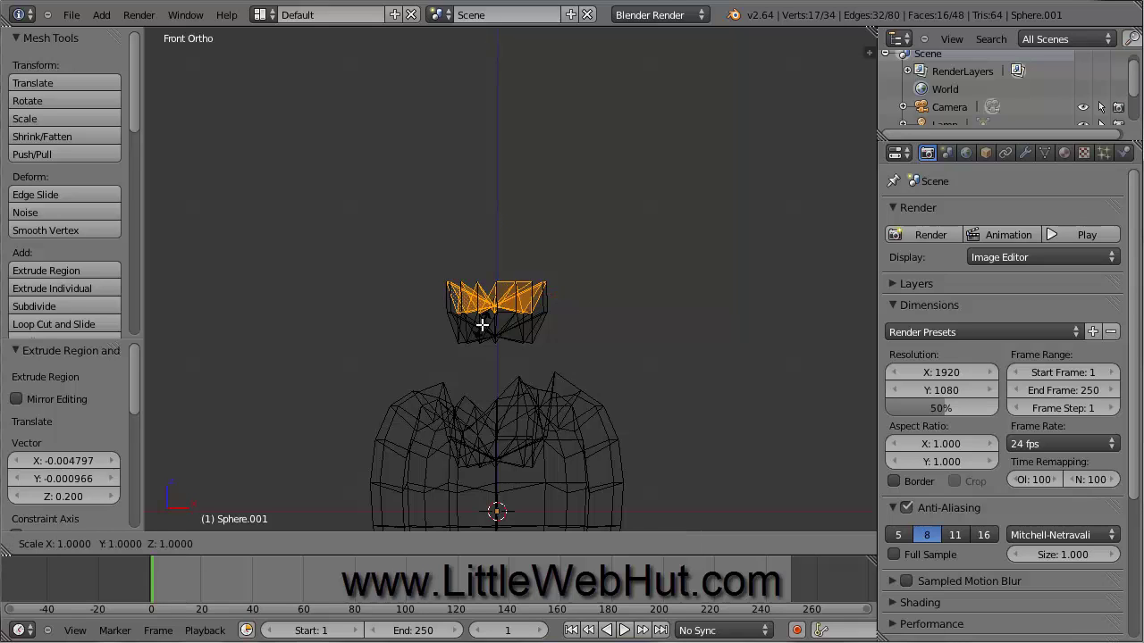
{"action": "key", "text": "z"}
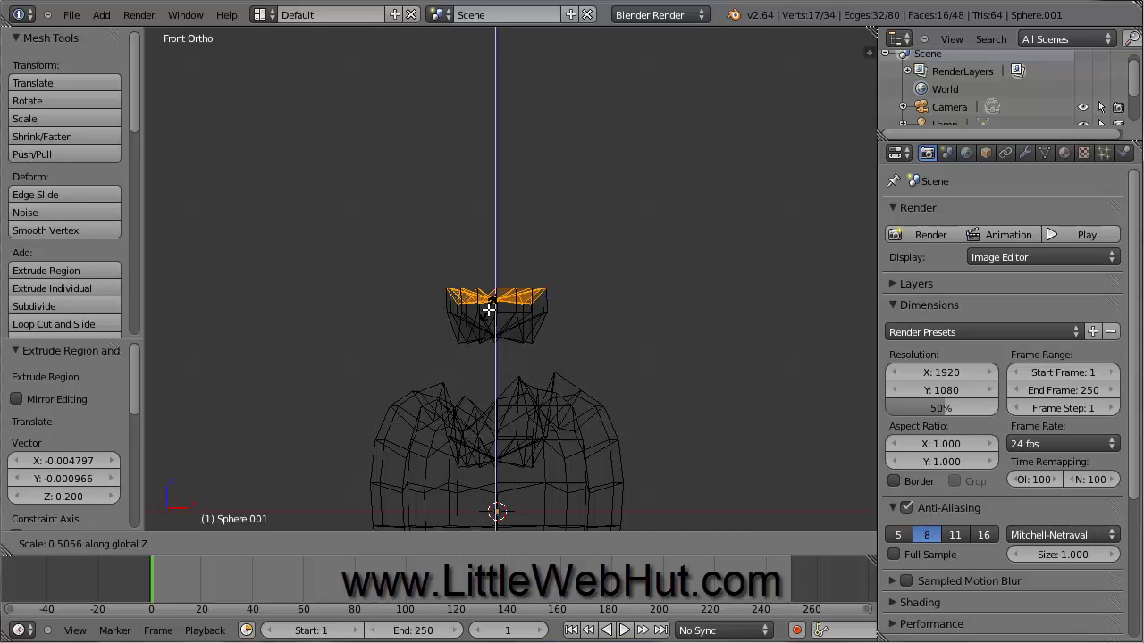
{"action": "type", "text": "0"}
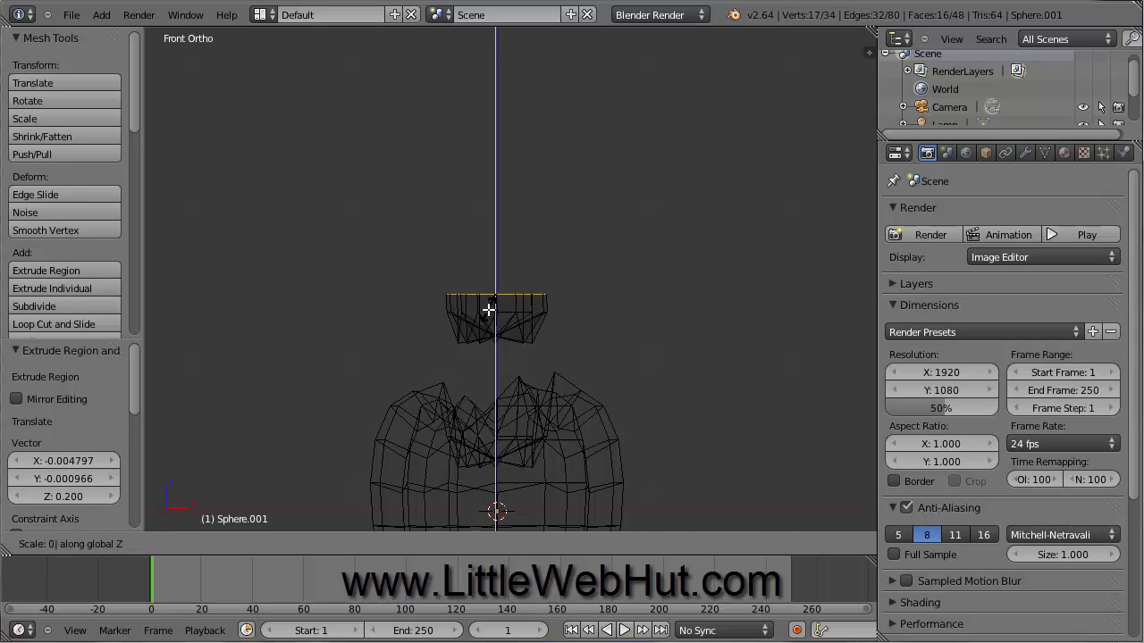
{"action": "key", "text": "Return"}
Step: Scale the flattened top faces to 0.25 and move them down along Z by about 0.11
{"action": "middle_click_drag", "start_coordinate": [611, 317], "coordinate": [608, 376]}
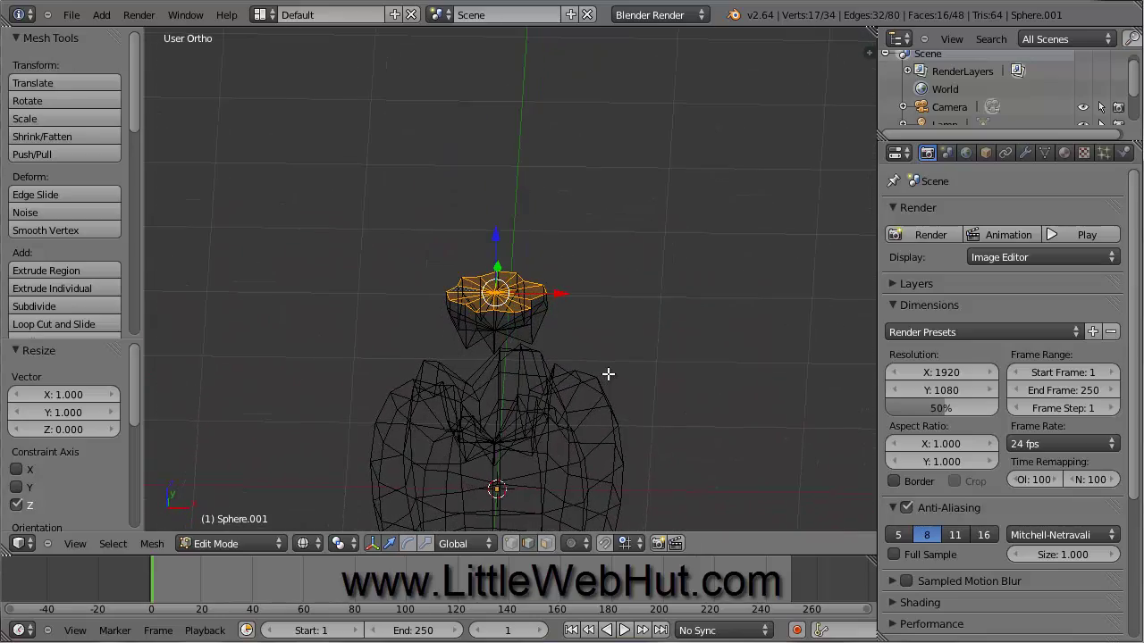
{"action": "key", "text": "s"}
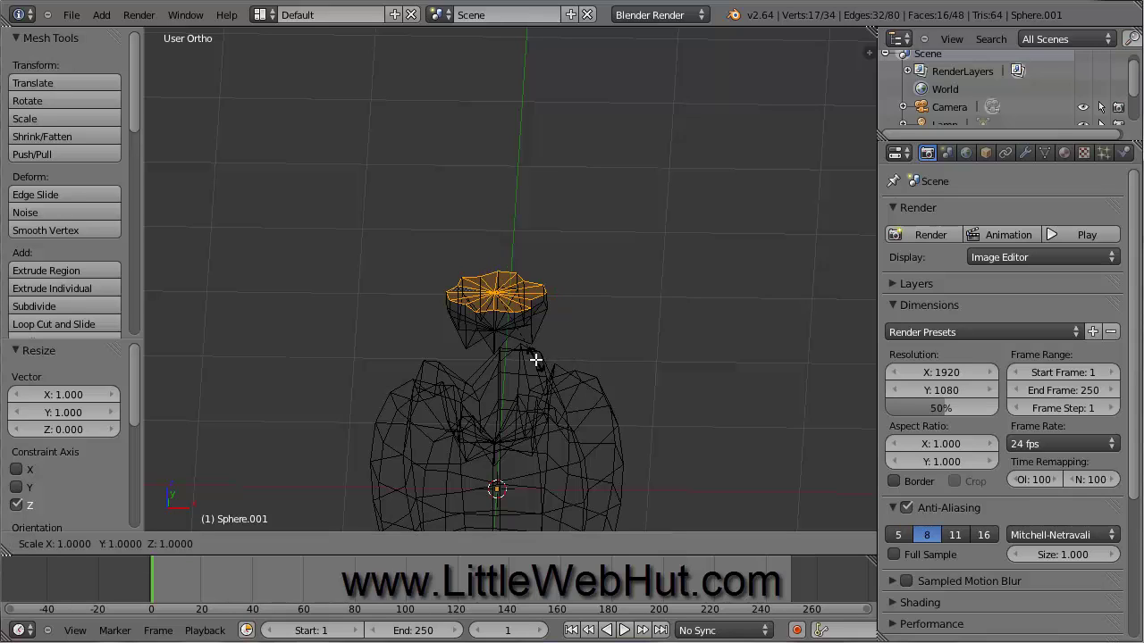
{"action": "type", "text": "0.25"}
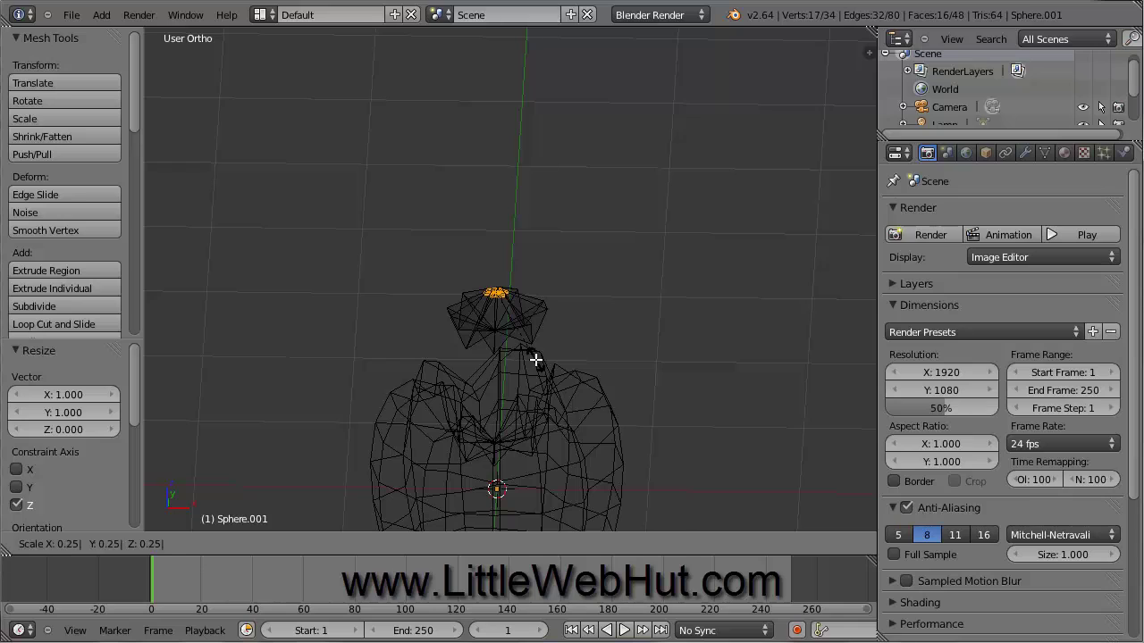
{"action": "key", "text": "Return"}
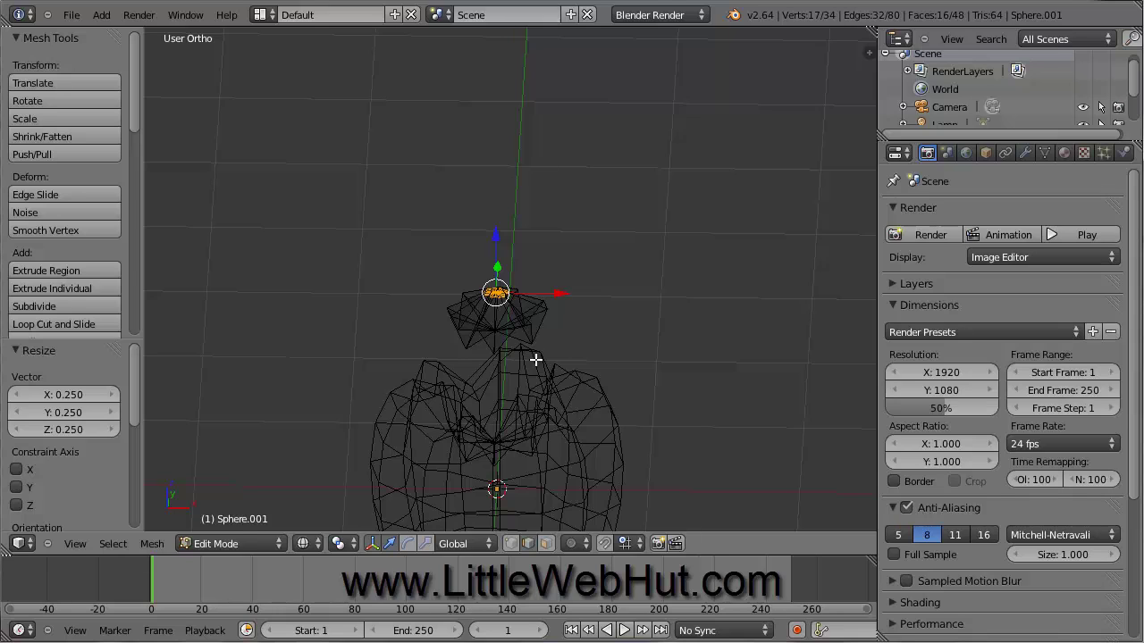
{"action": "key", "text": "KP_1"}
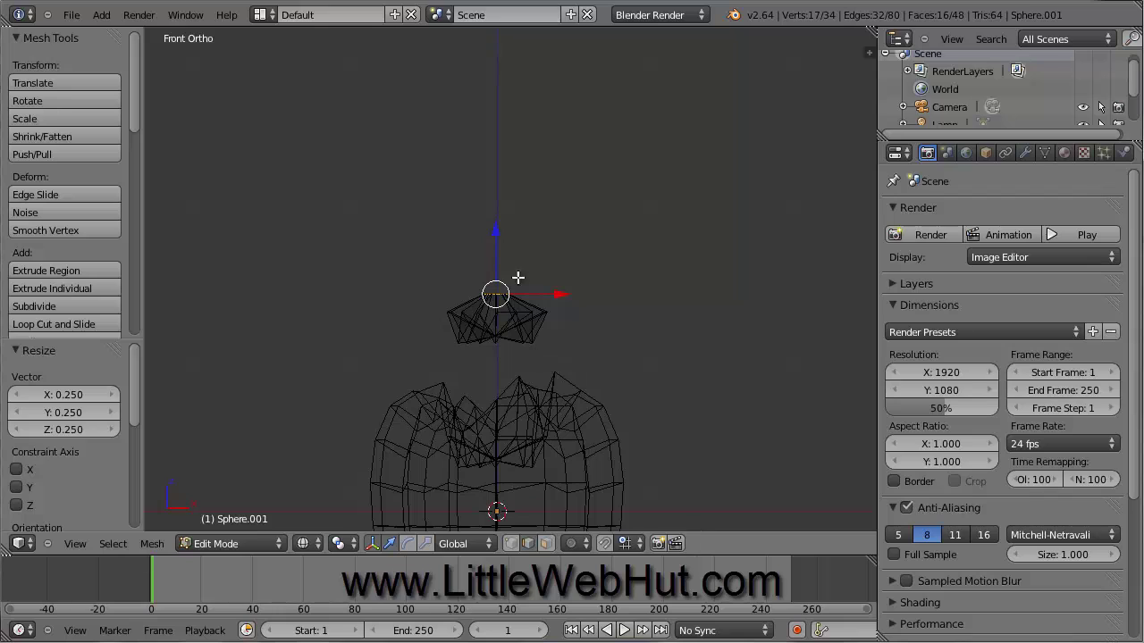
{"action": "key", "text": "g"}
{"action": "key", "text": "z"}
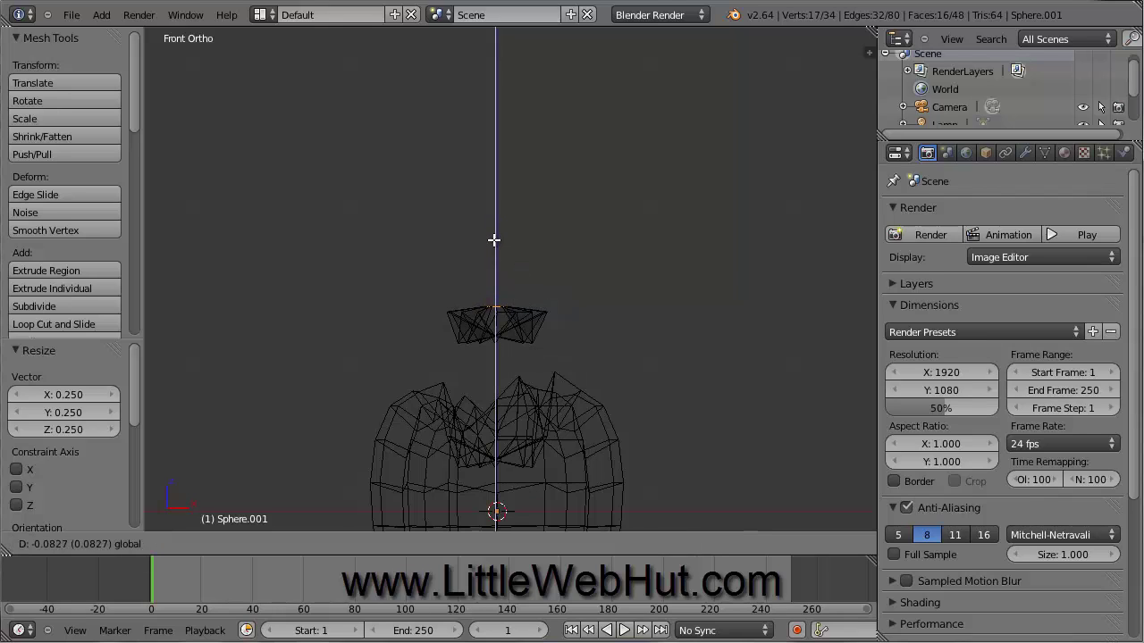
{"action": "left_click", "coordinate": [495, 244]}
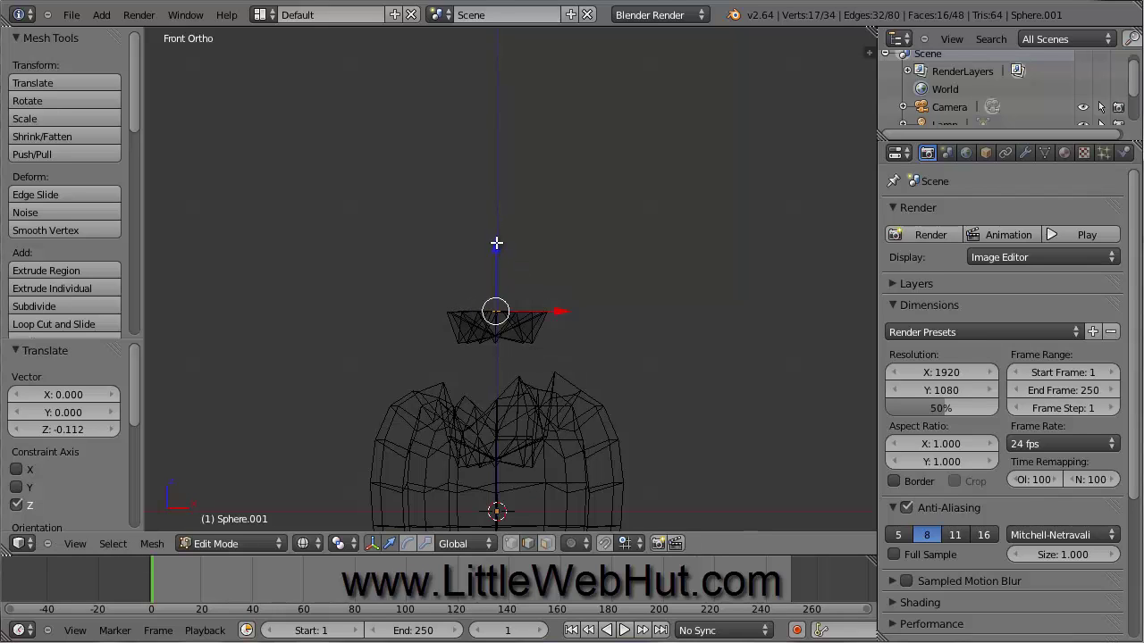
Step: Round the small selected top faces into a circle with To Sphere at a factor of 1
{"action": "middle_click_drag", "start_coordinate": [551, 255], "coordinate": [518, 329]}
{"action": "scroll", "coordinate": [517, 329], "scroll_direction": "up", "scroll_amount": 2}
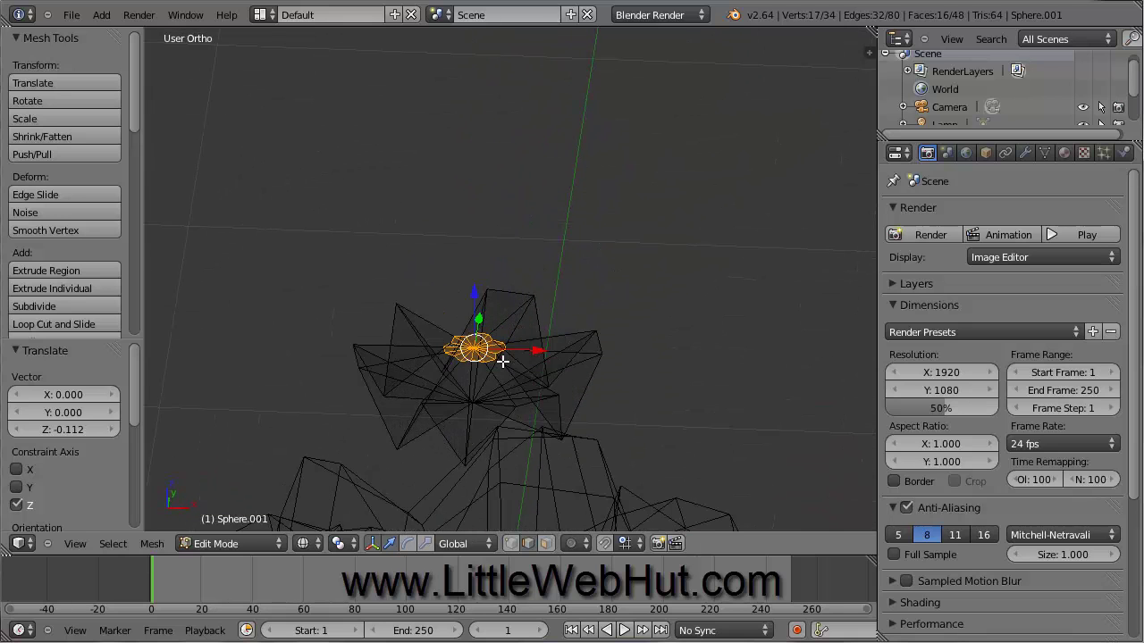
{"action": "scroll", "coordinate": [491, 375], "scroll_direction": "up", "scroll_amount": 2}
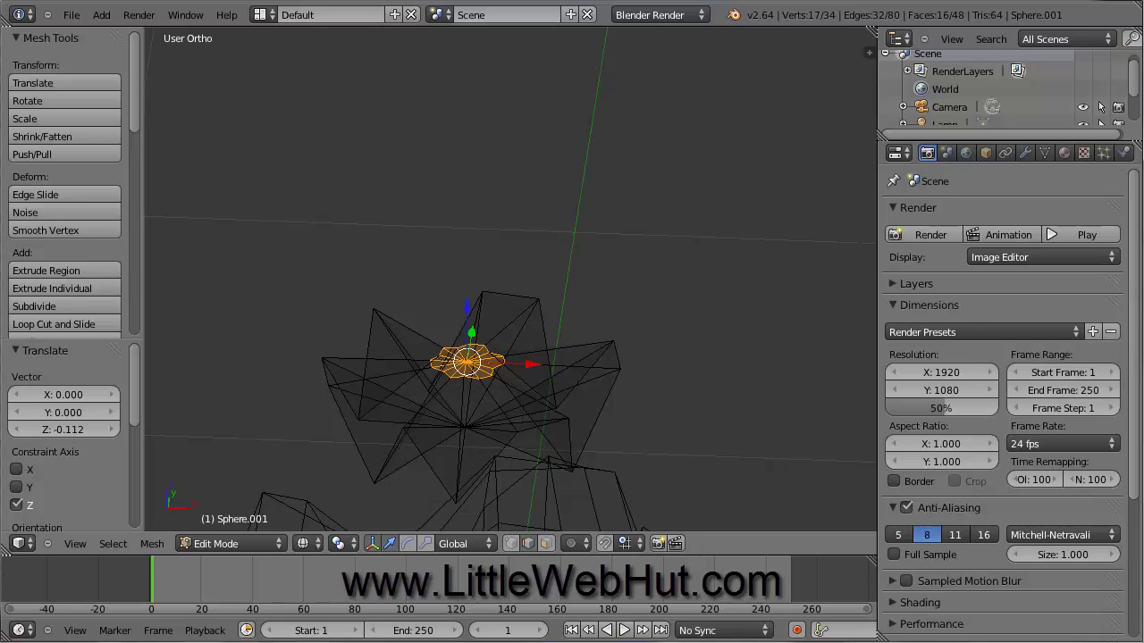
{"action": "left_click", "coordinate": [151, 543]}
{"action": "mouse_move", "coordinate": [201, 467]}
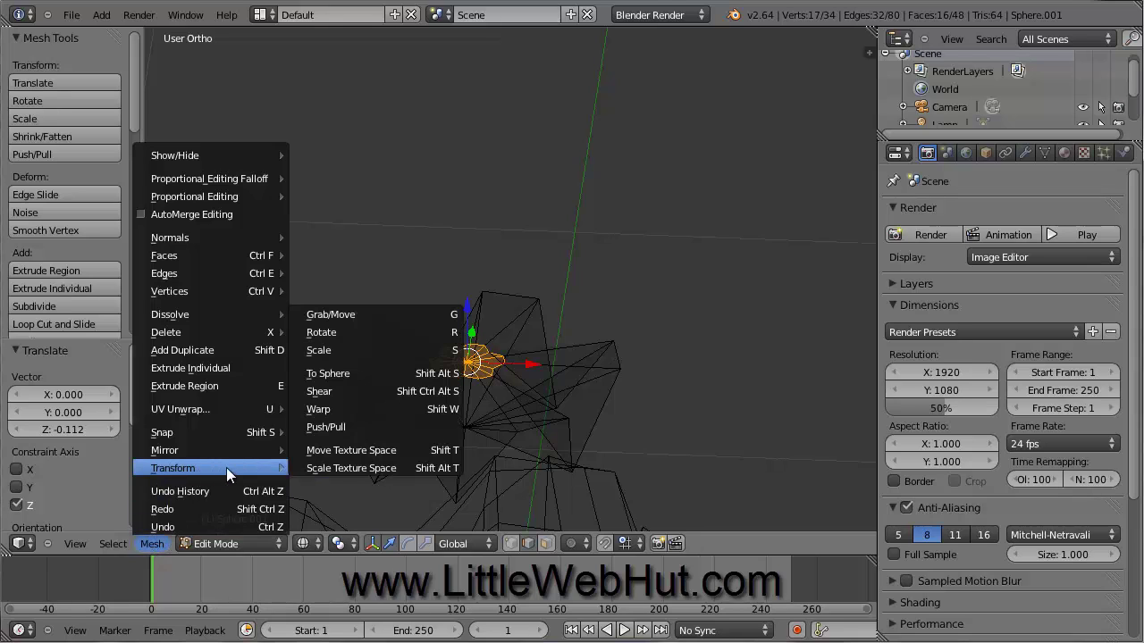
{"action": "left_click", "coordinate": [363, 372]}
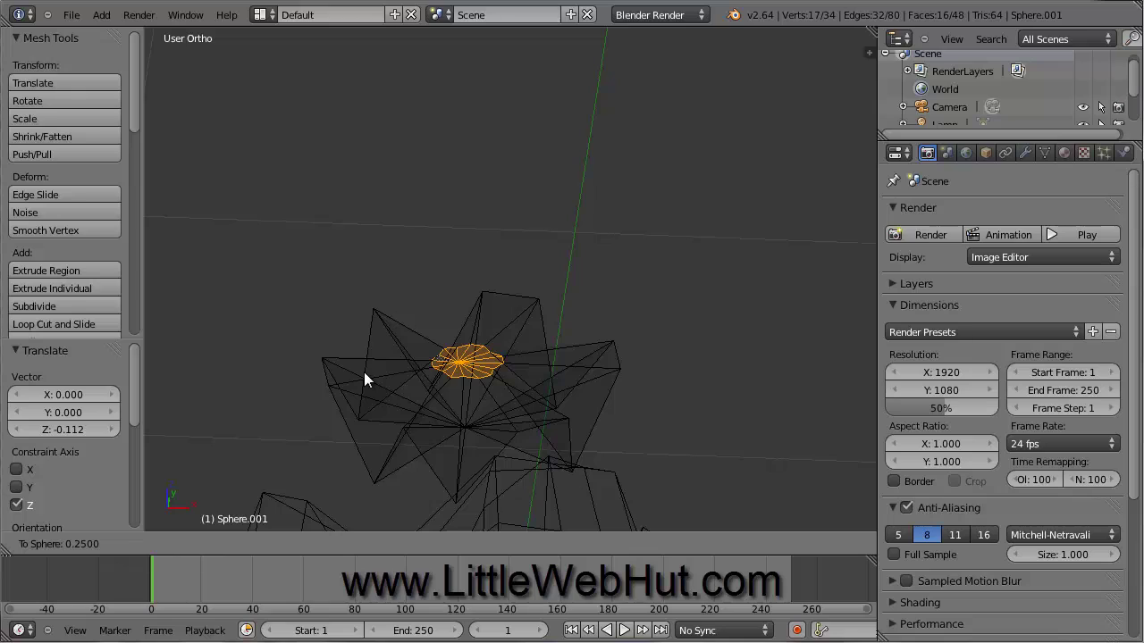
{"action": "key", "text": "1"}
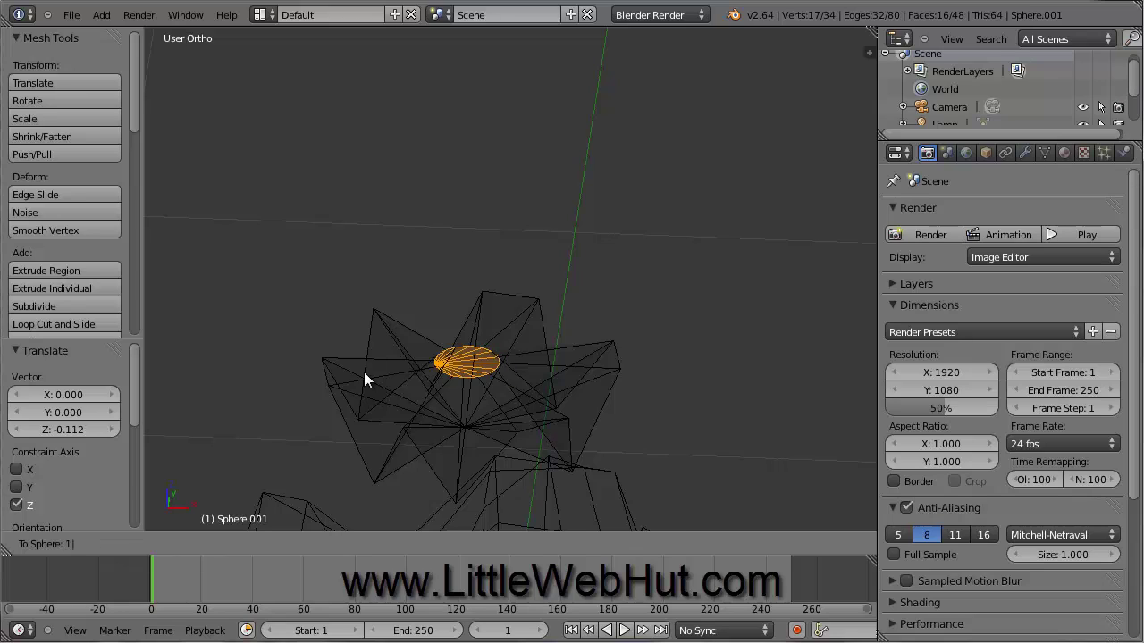
{"action": "key", "text": "Return"}
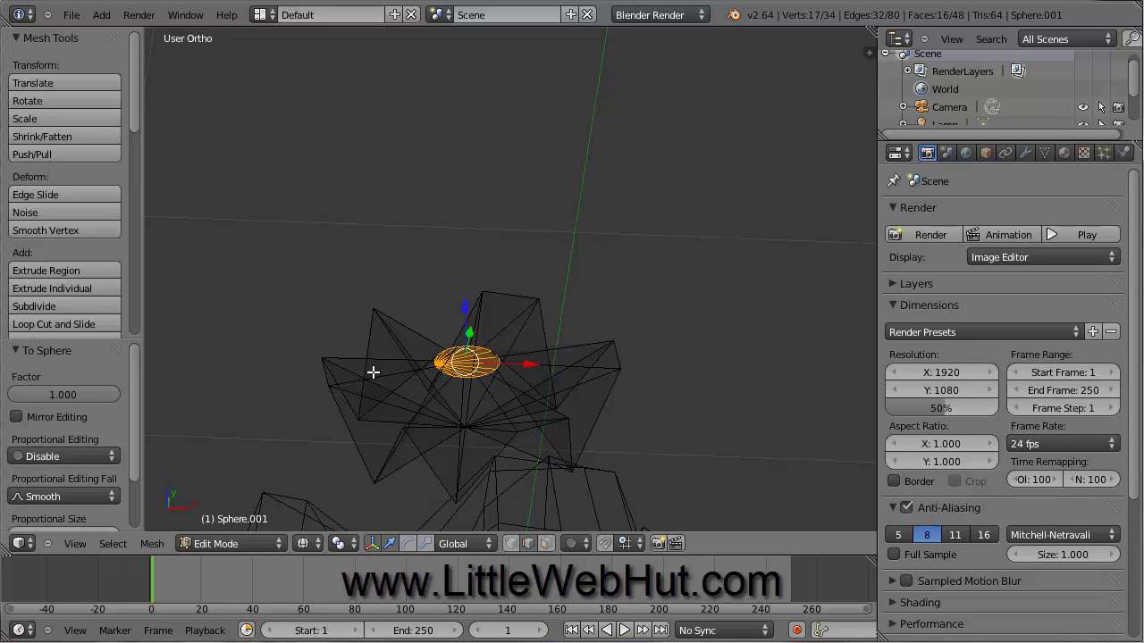
Step: Merge the rounded faces into a single circular face and extrude it straight up by about 0.2 to begin the stem
{"action": "key", "text": "f"}
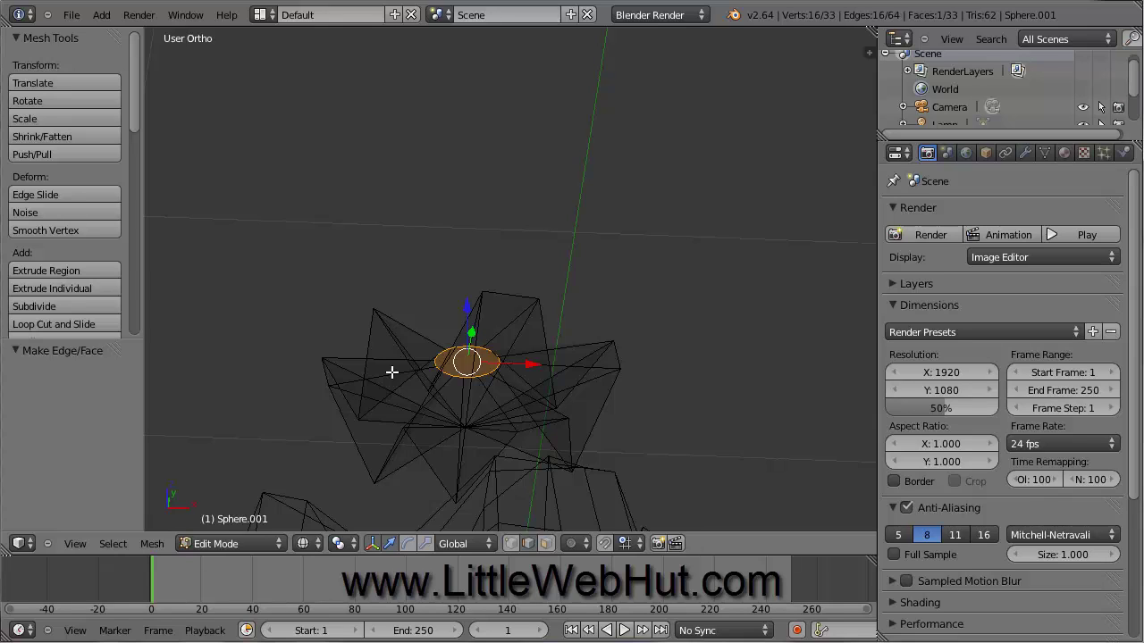
{"action": "key", "text": "KP_1"}
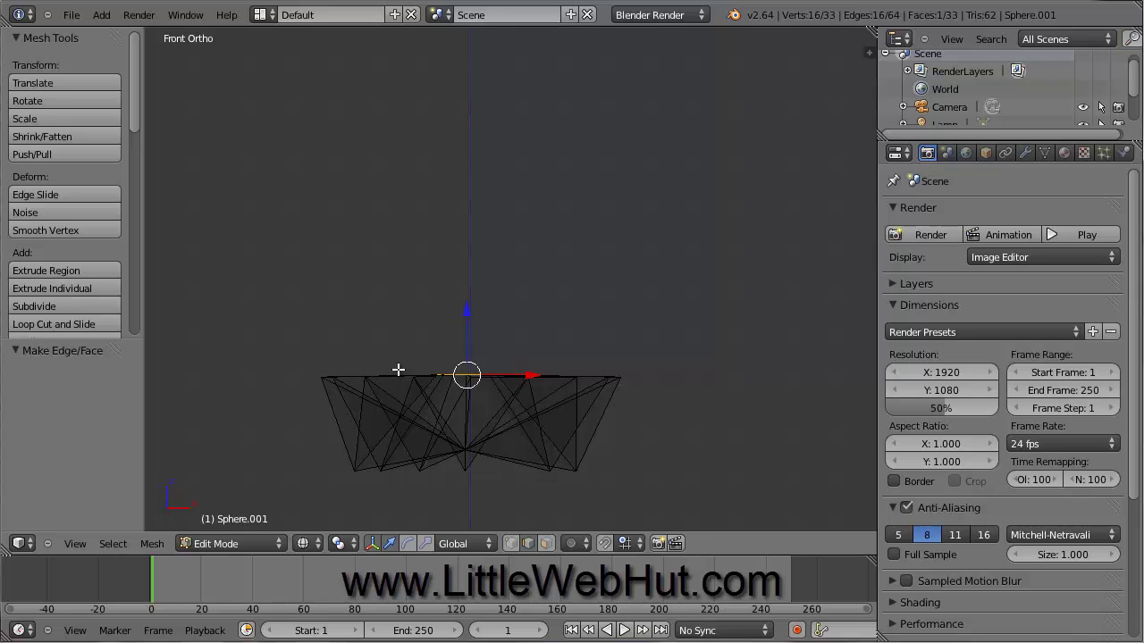
{"action": "scroll", "coordinate": [399, 369], "scroll_direction": "down", "scroll_amount": 6}
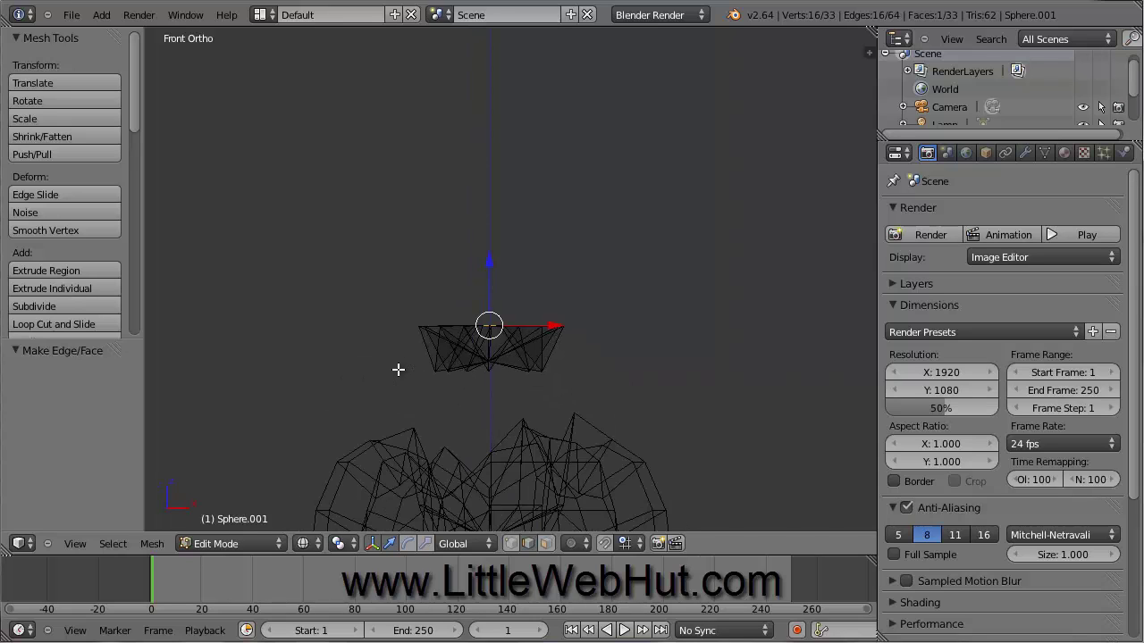
{"action": "middle_click_drag", "start_coordinate": [438, 364], "coordinate": [432, 371], "text": "shift"}
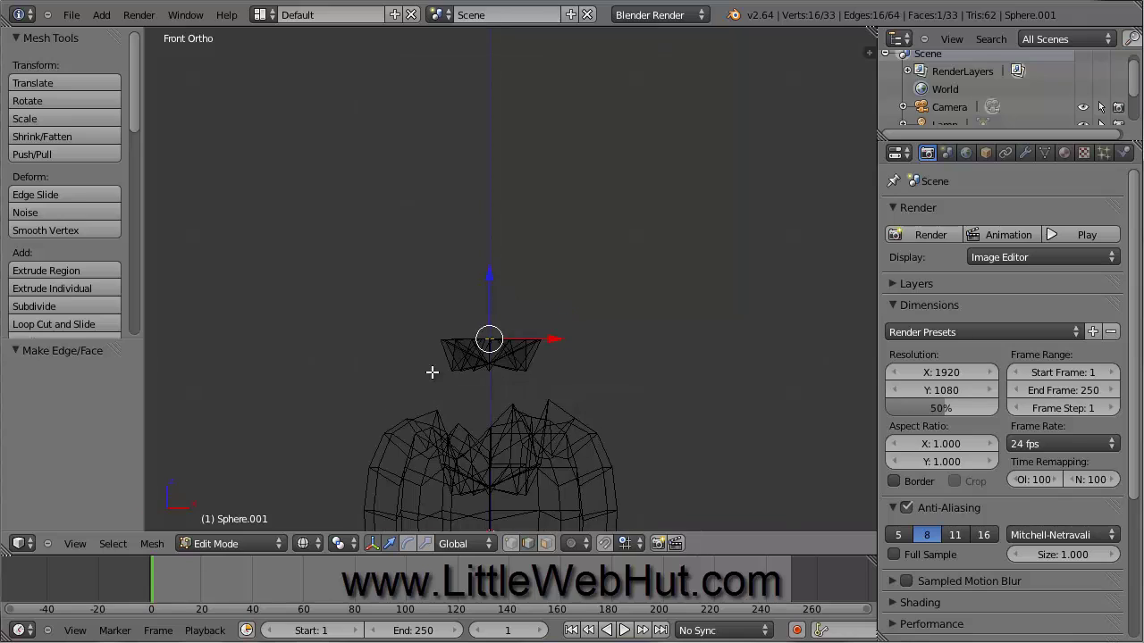
{"action": "key", "text": "e"}
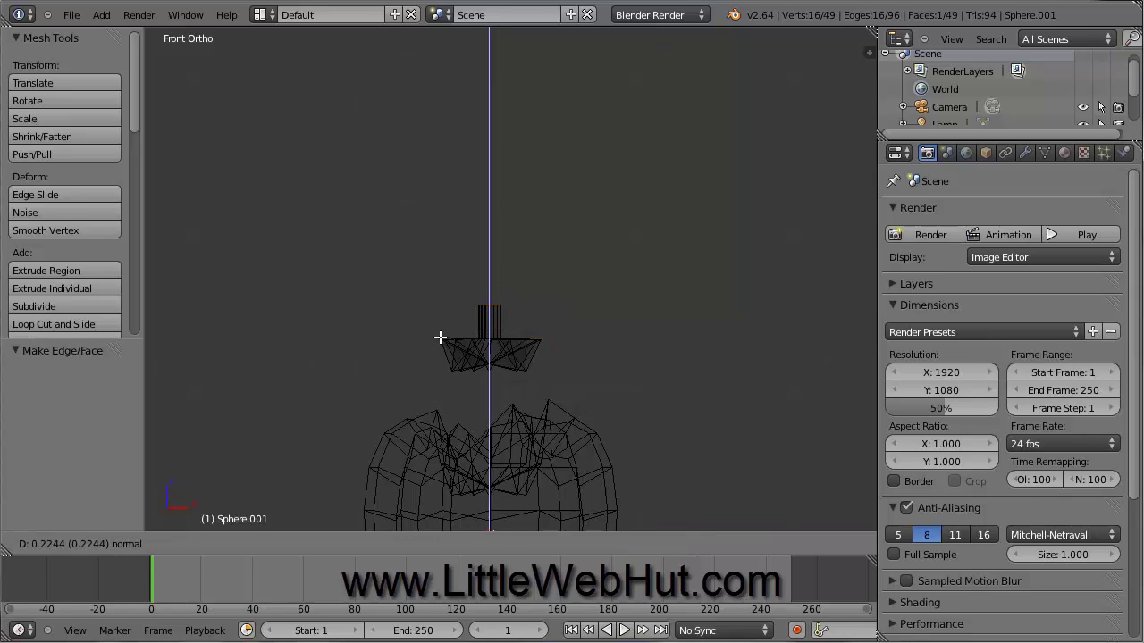
{"action": "left_click", "coordinate": [438, 342]}
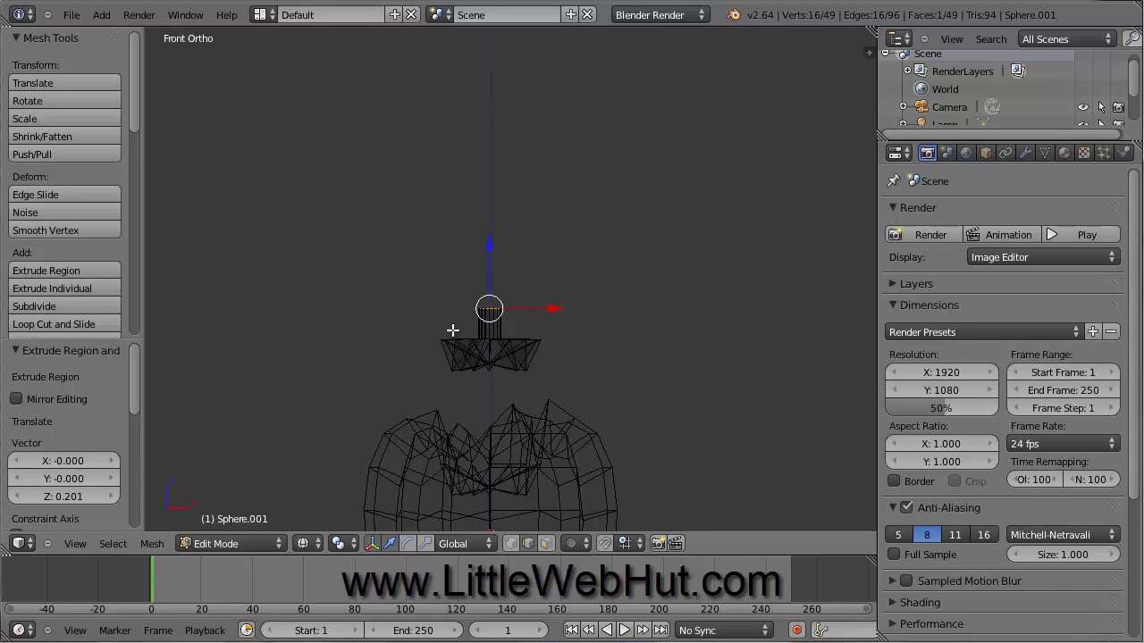
Step: Extend the stem with three more extruded segments that curve progressively toward positive X in front view
{"action": "left_click", "coordinate": [503, 266], "text": "ctrl"}
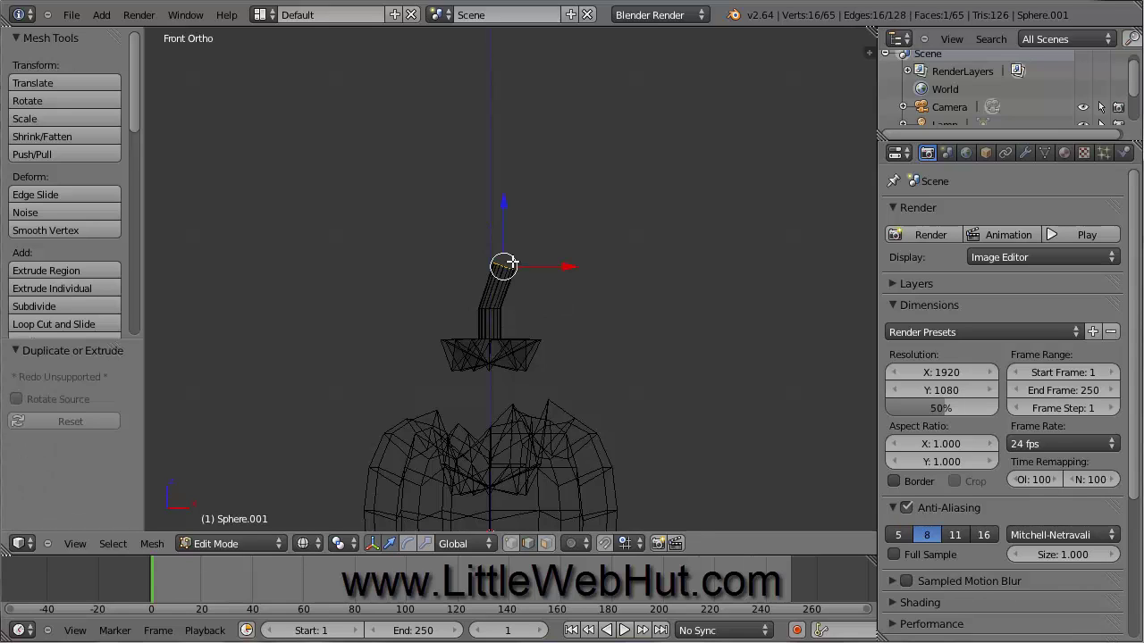
{"action": "left_click", "coordinate": [545, 241], "text": "ctrl"}
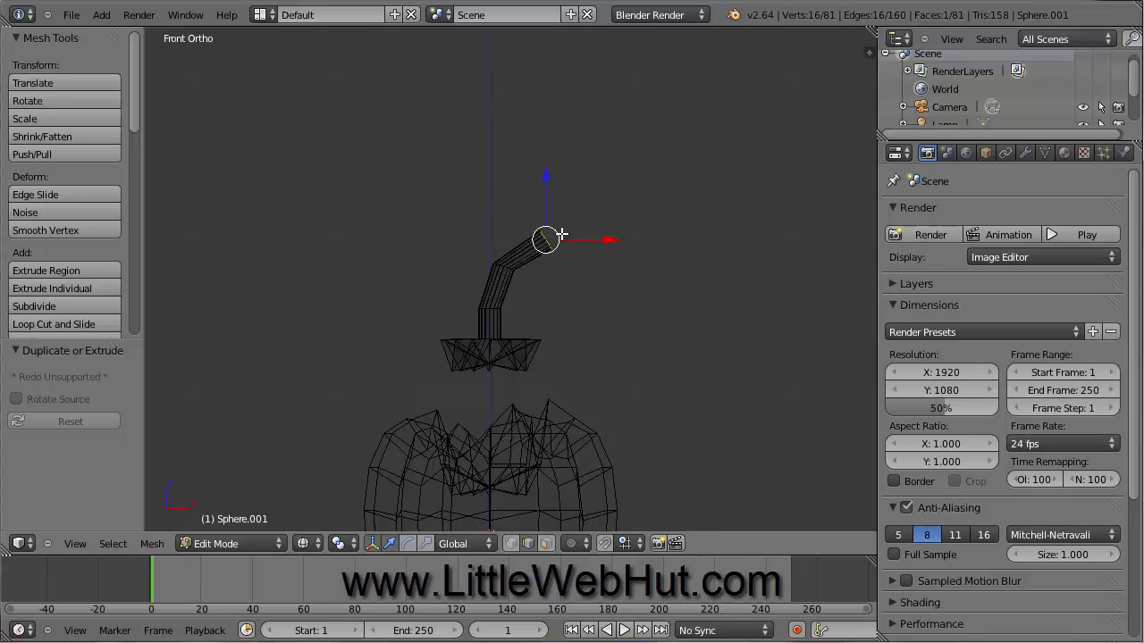
{"action": "left_click", "coordinate": [590, 229], "text": "ctrl"}
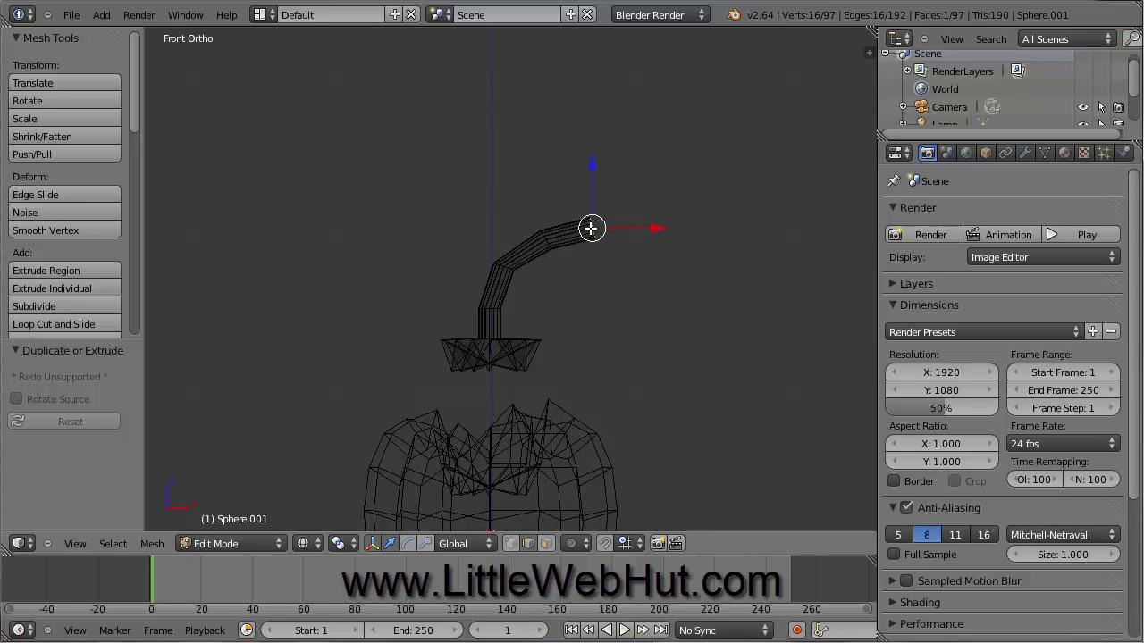
Step: Extrude the stem's end face outward by about 0.07 and flare it by scaling to 1.5
{"action": "scroll", "coordinate": [592, 229], "scroll_direction": "up", "scroll_amount": 5}
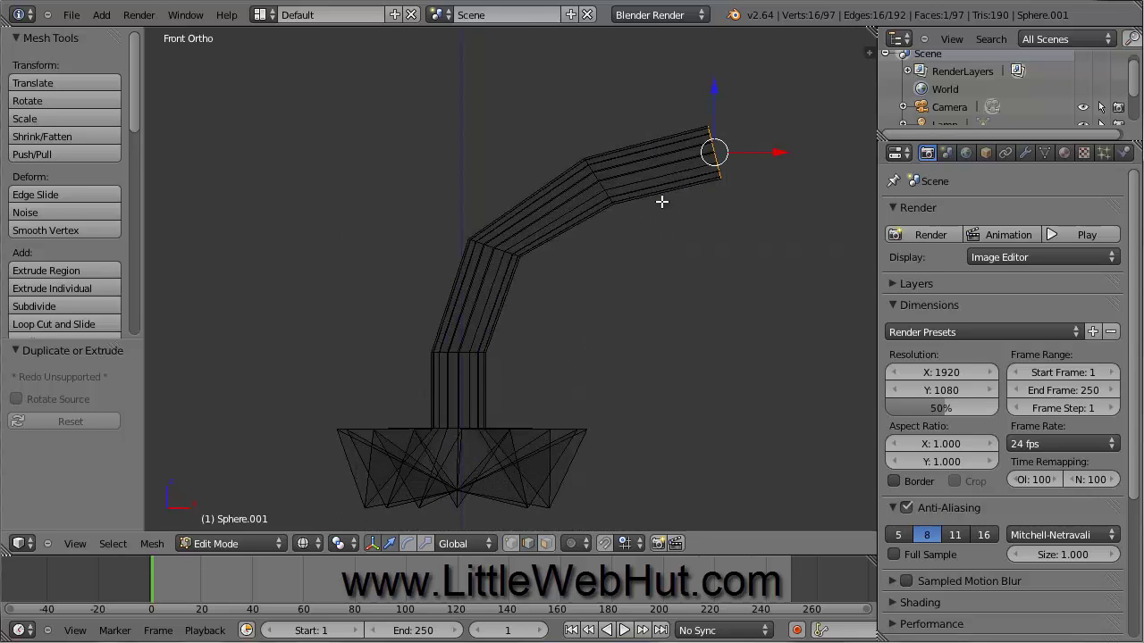
{"action": "key", "text": "e"}
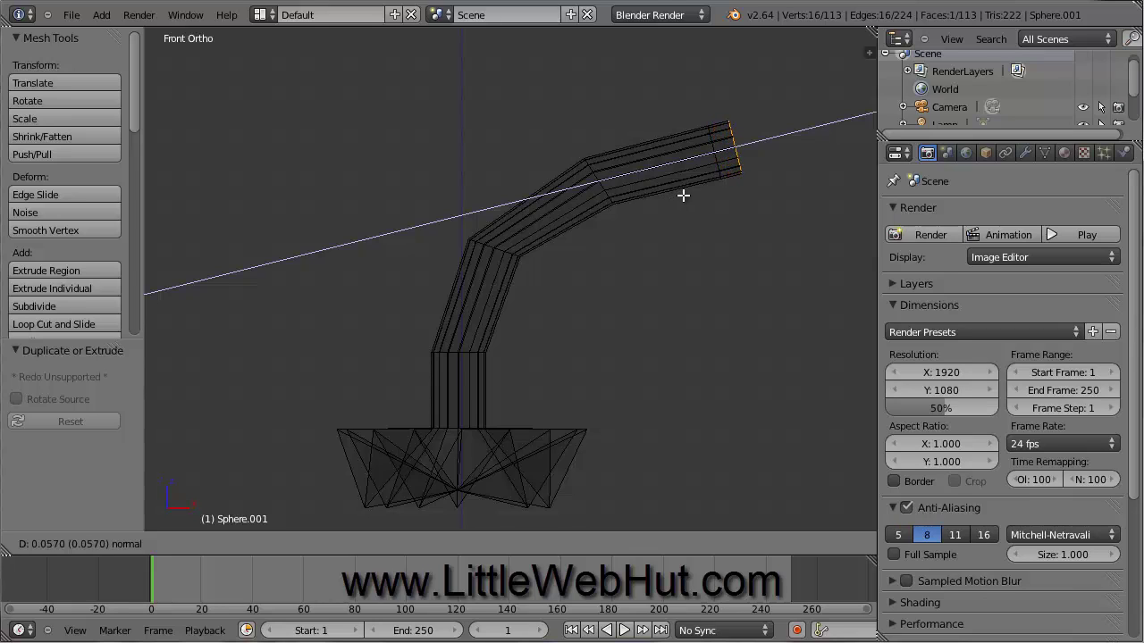
{"action": "left_click", "coordinate": [686, 193]}
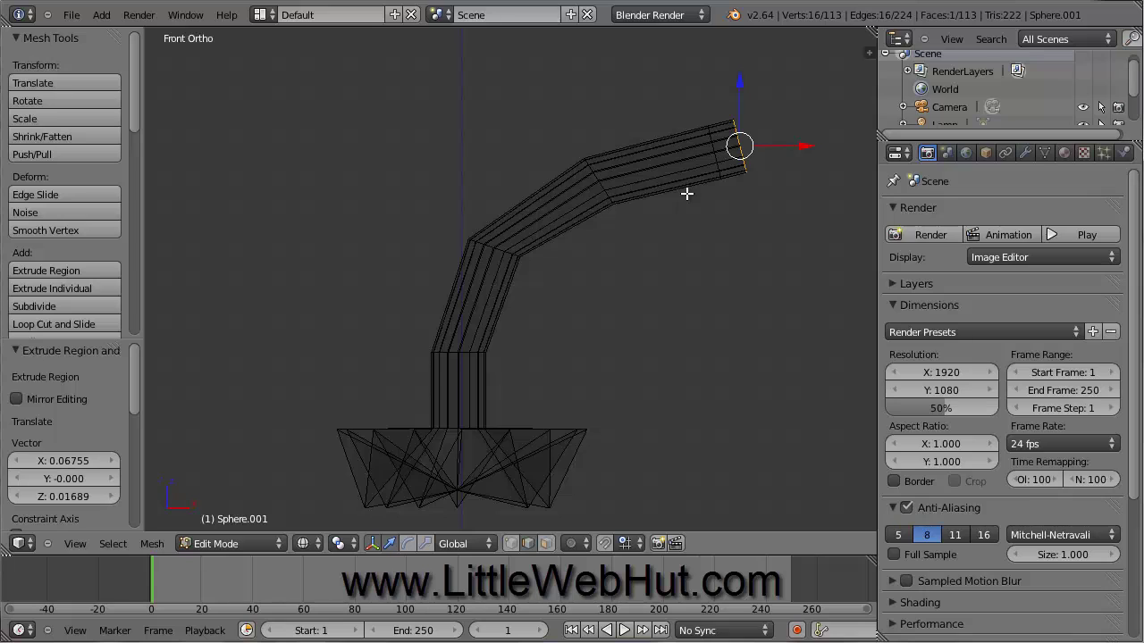
{"action": "type", "text": "s"}
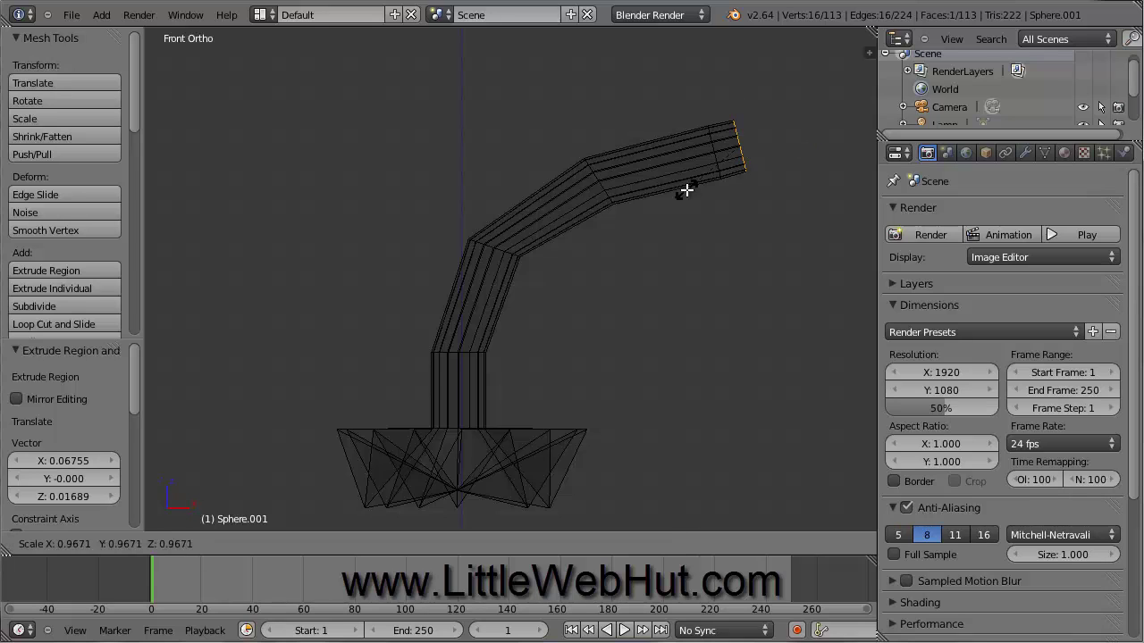
{"action": "type", "text": "1.5"}
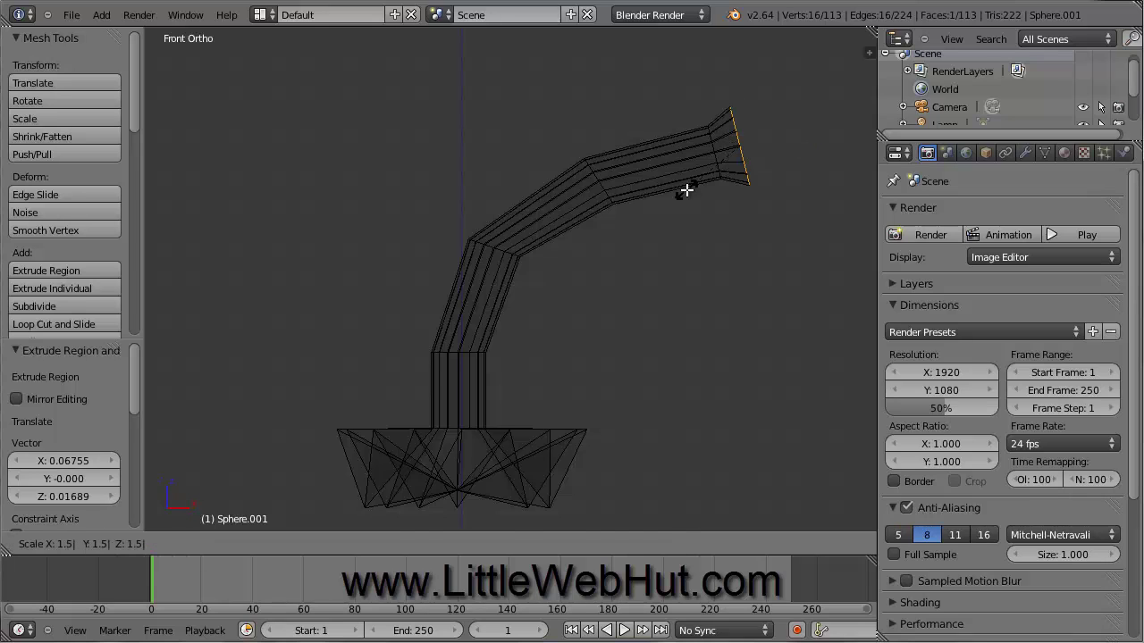
{"action": "key", "text": "Return"}
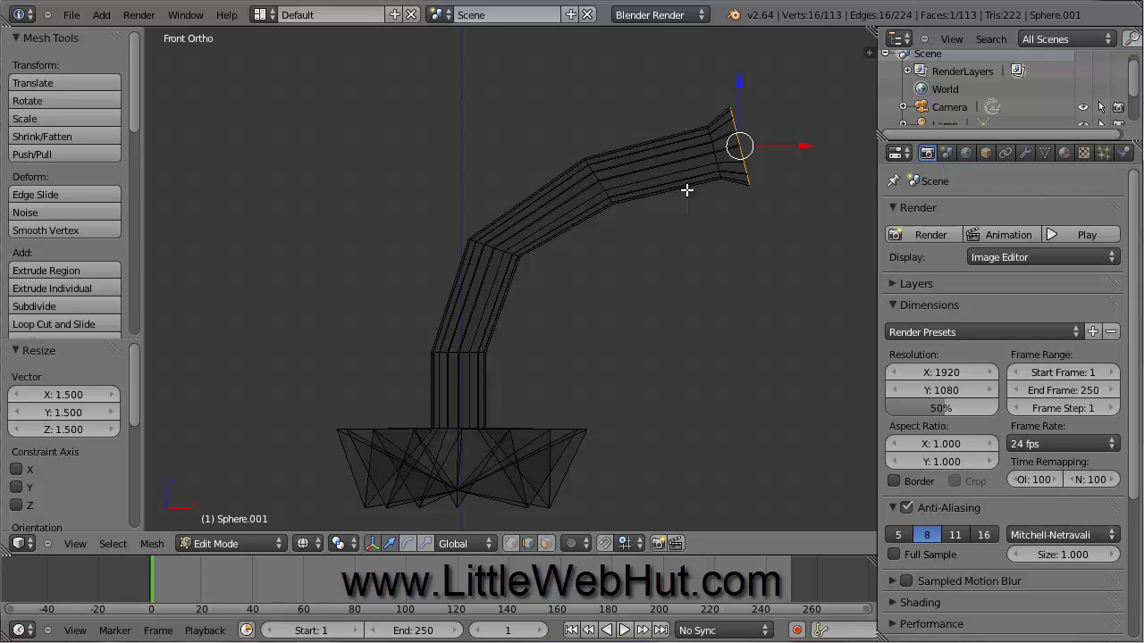
Step: Extrude the flared end face outward by about 0.034 and scale it to 0.5
{"action": "key", "text": "e"}
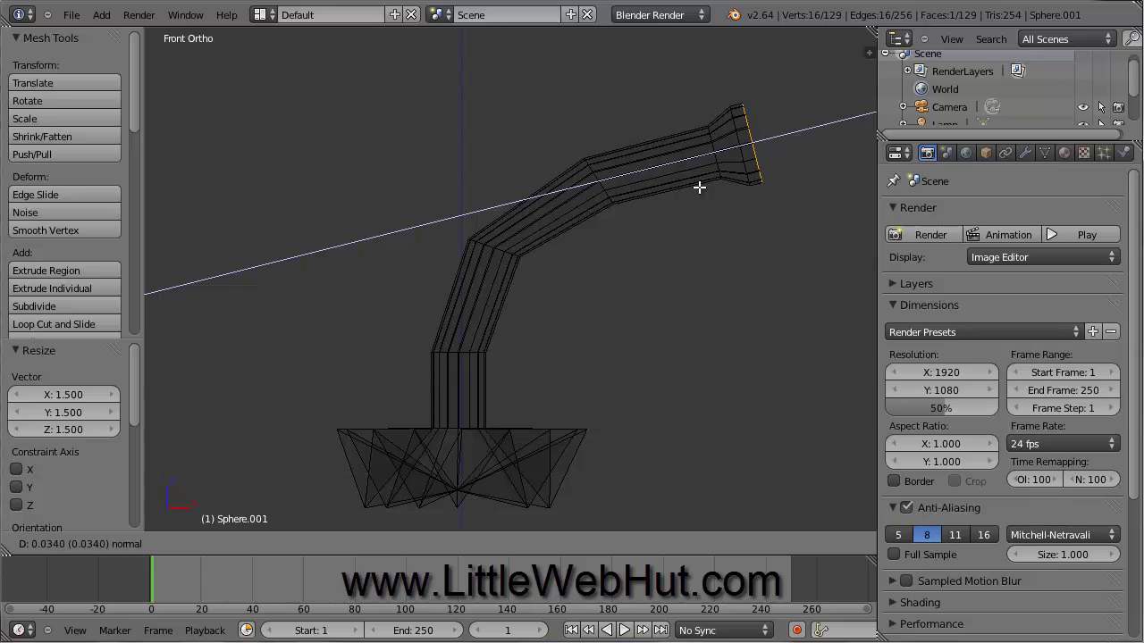
{"action": "key", "text": "Return"}
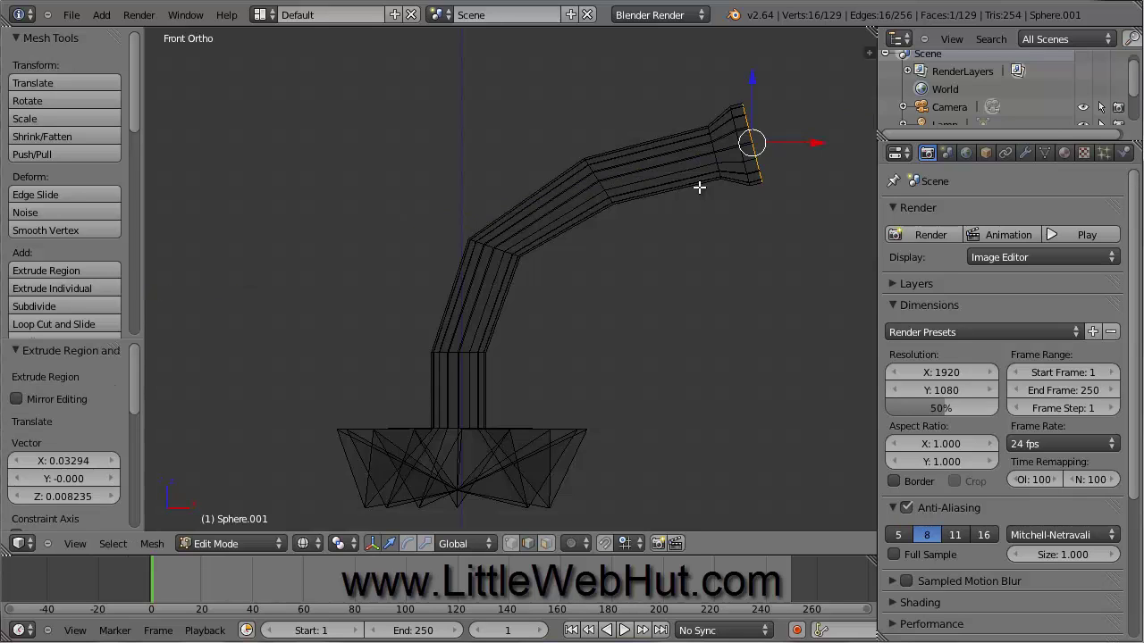
{"action": "type", "text": "s0.5"}
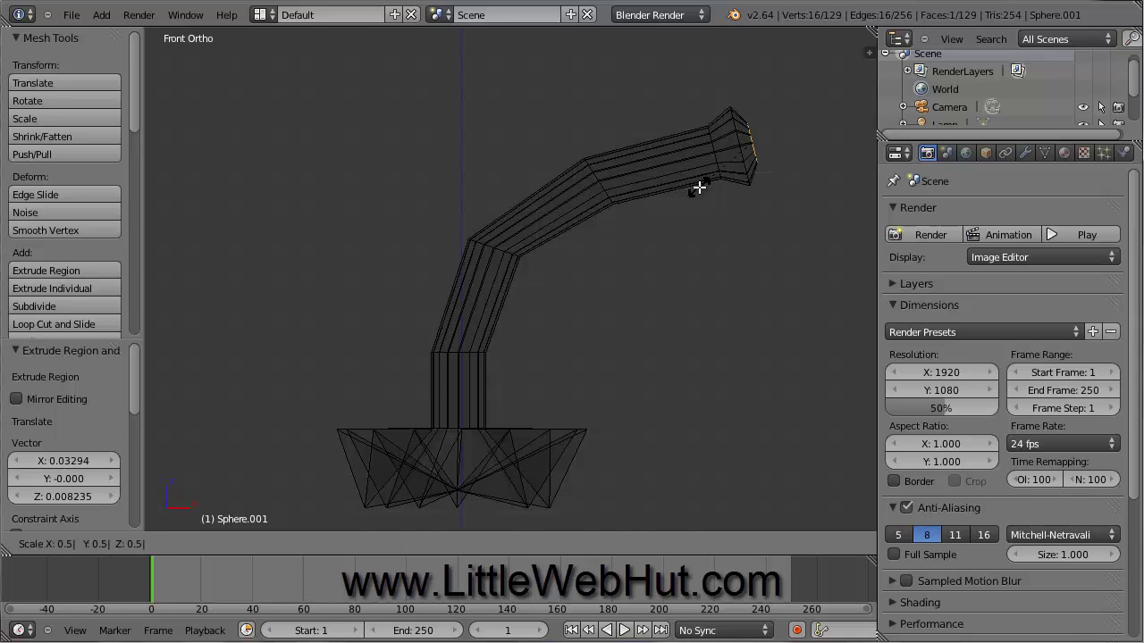
{"action": "key", "text": "Return"}
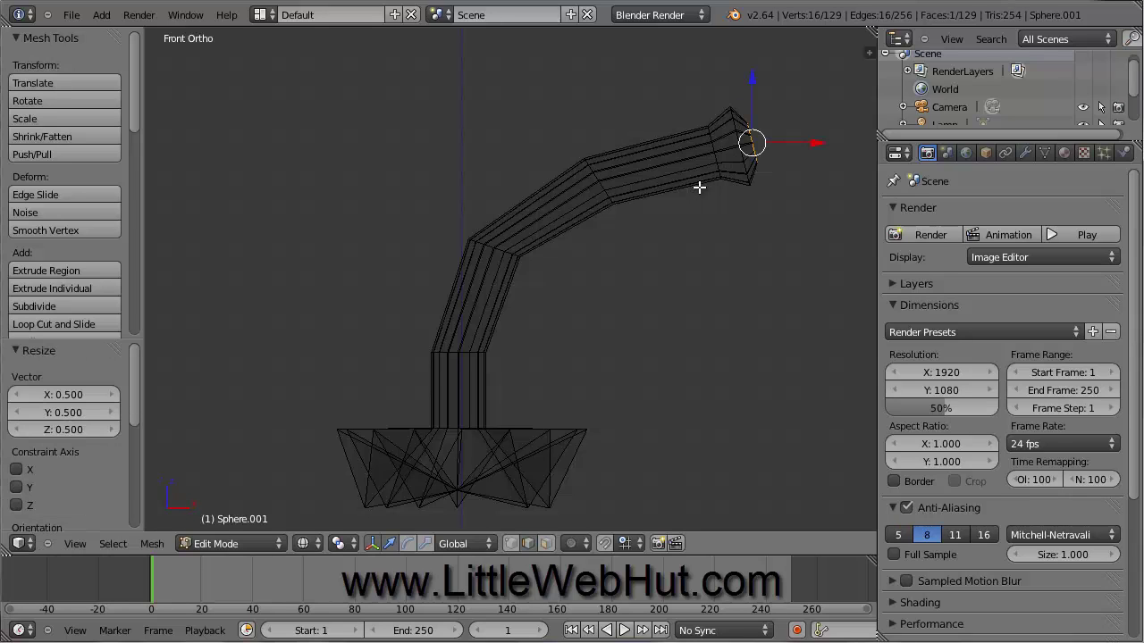
Step: Extrude the stem's end face back inward by about 0.032 to hollow the tip, and return to Object Mode
{"action": "key", "text": "e"}
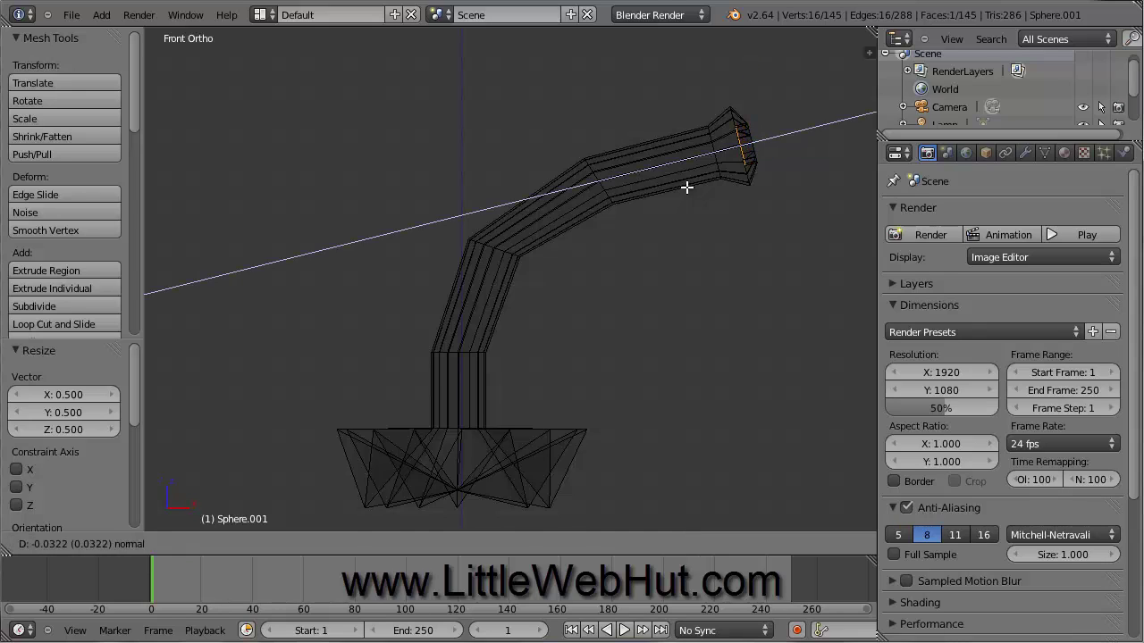
{"action": "left_click", "coordinate": [686, 187]}
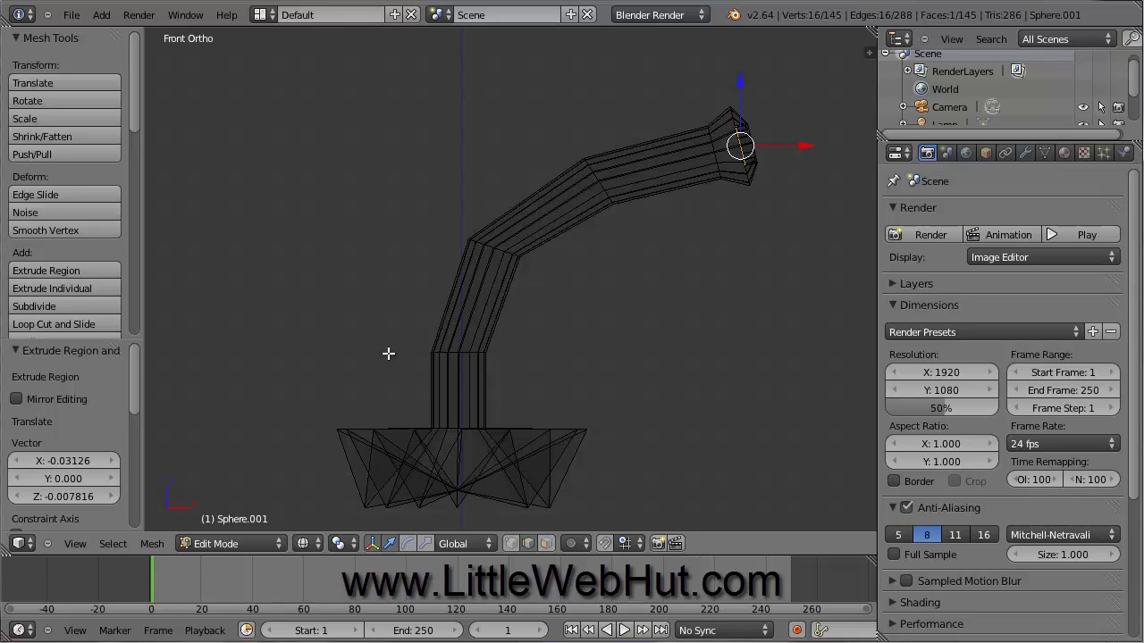
{"action": "left_click", "coordinate": [245, 545]}
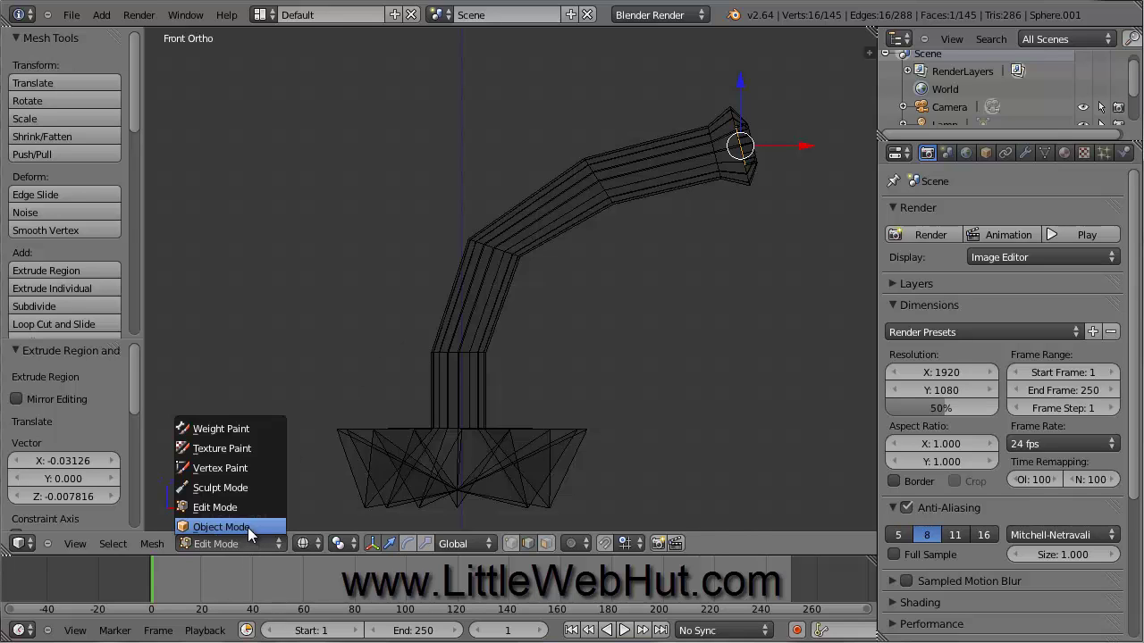
{"action": "left_click", "coordinate": [248, 528]}
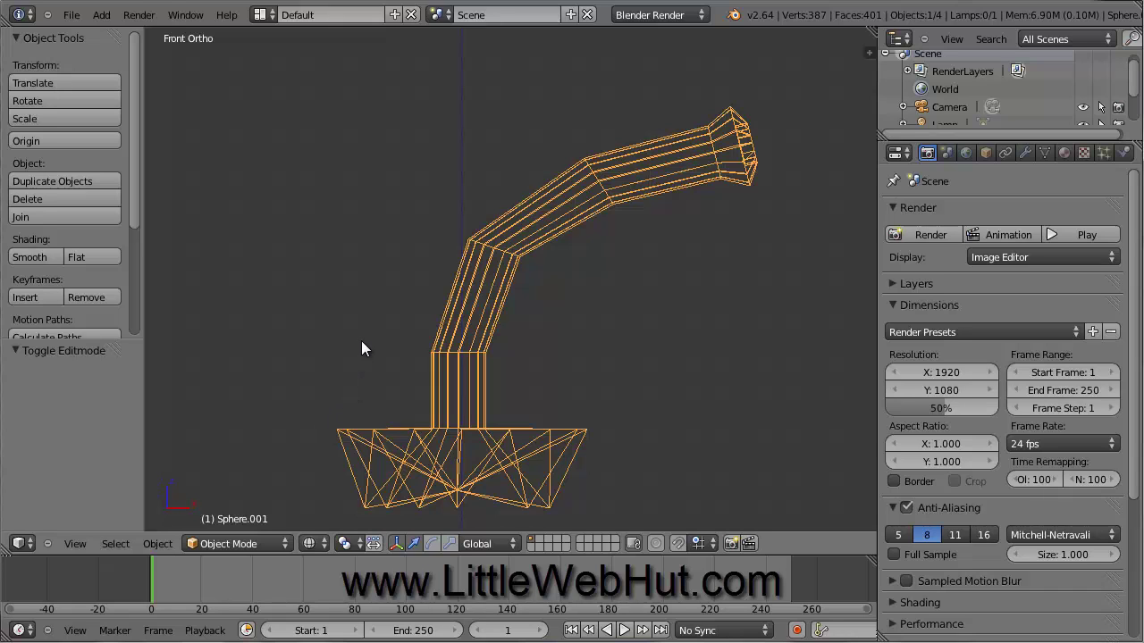
Step: Lower the stem object along Z by about 0.815 so its base sits in the pepper's top recess
{"action": "scroll", "coordinate": [361, 340], "scroll_direction": "down", "scroll_amount": 6}
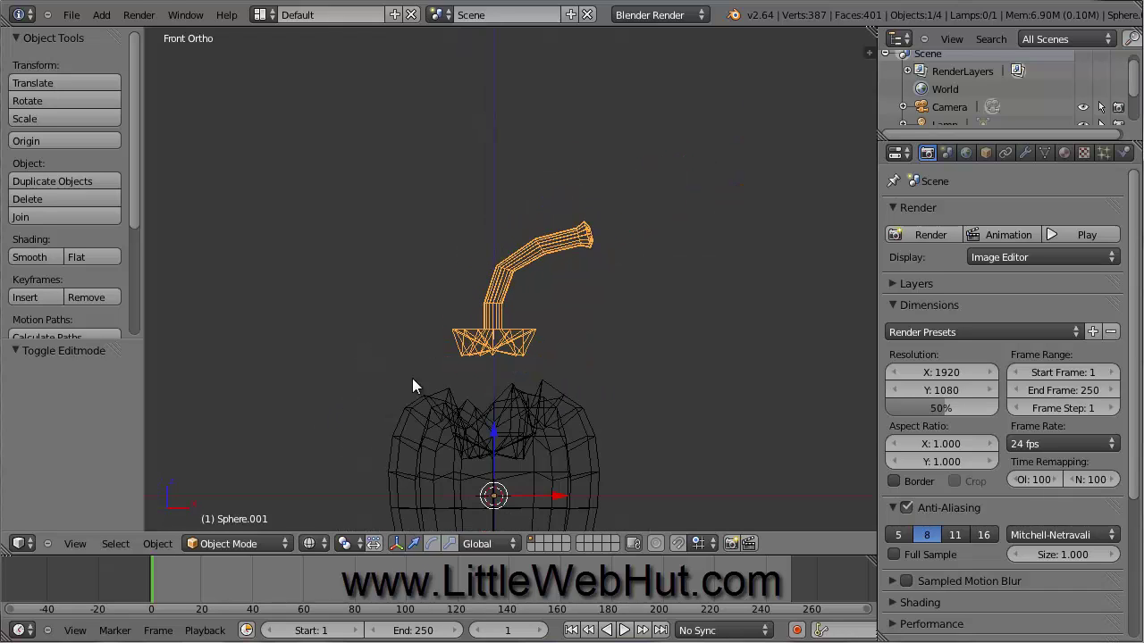
{"action": "middle_click_drag", "start_coordinate": [450, 400], "coordinate": [454, 268], "text": "shift"}
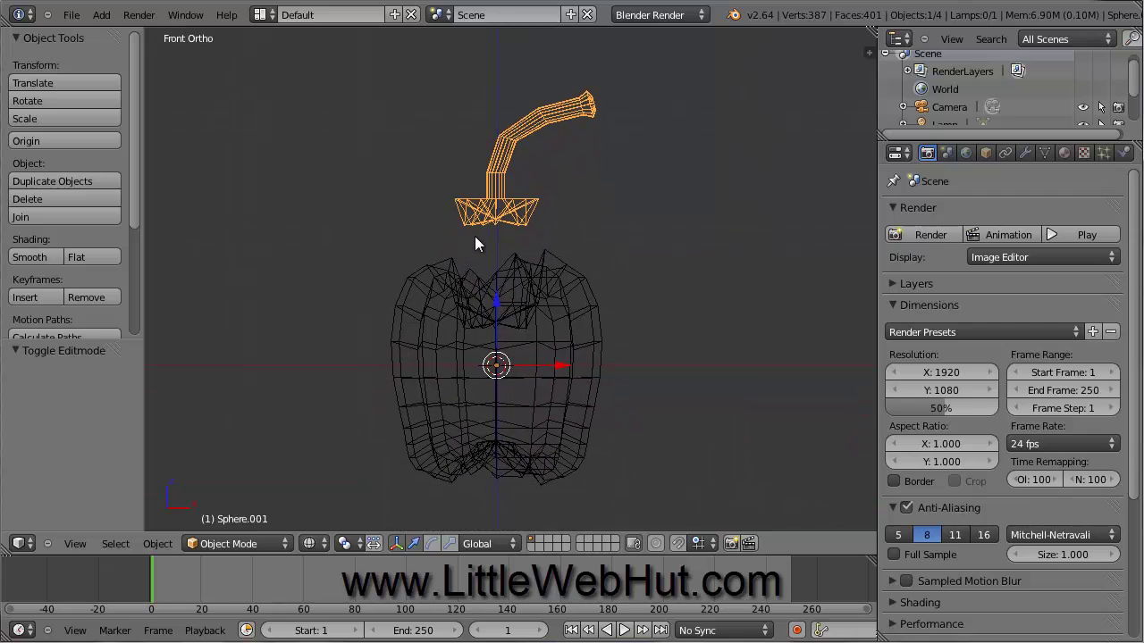
{"action": "key", "text": "g"}
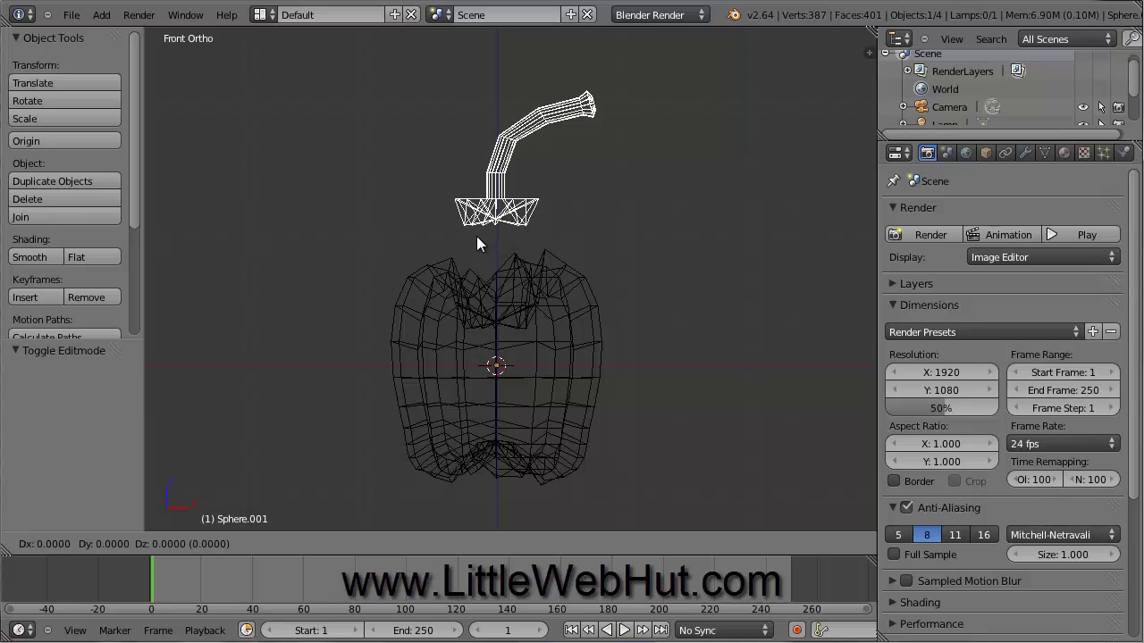
{"action": "key", "text": "z"}
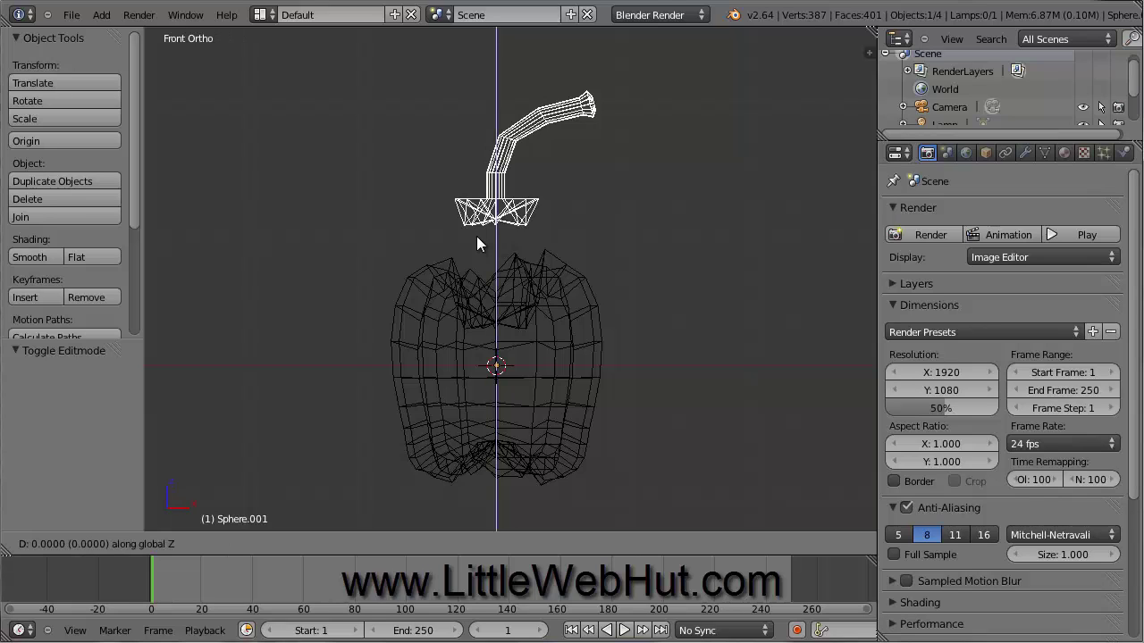
{"action": "left_click", "coordinate": [482, 347]}
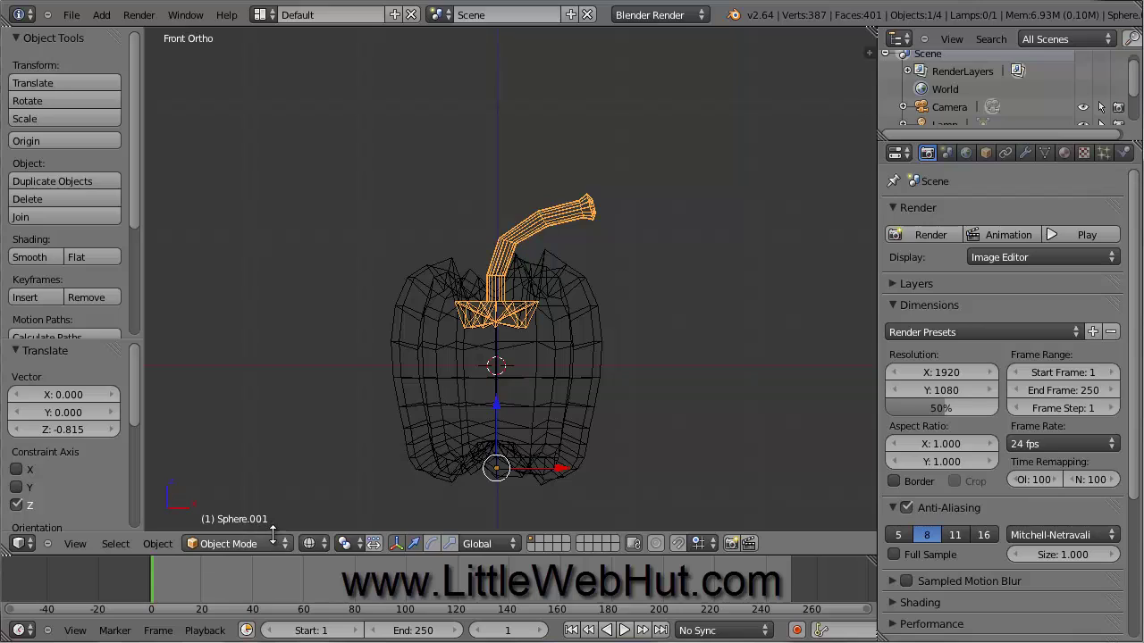
Step: Display the viewport in Solid shading and apply smooth shading to the stem
{"action": "left_click", "coordinate": [312, 542]}
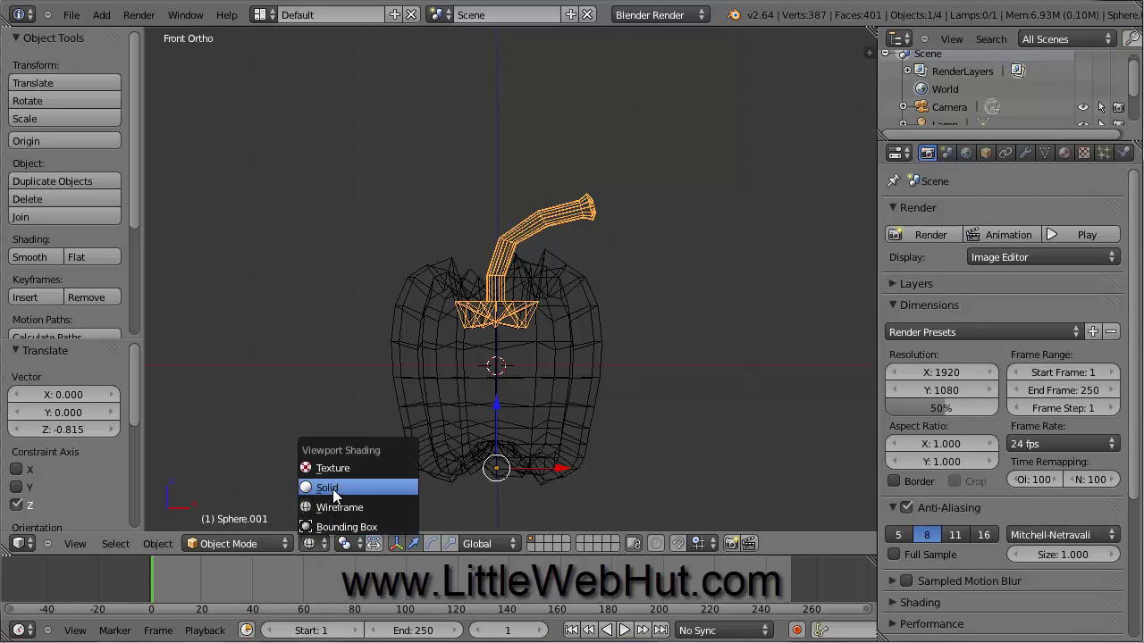
{"action": "left_click", "coordinate": [333, 489]}
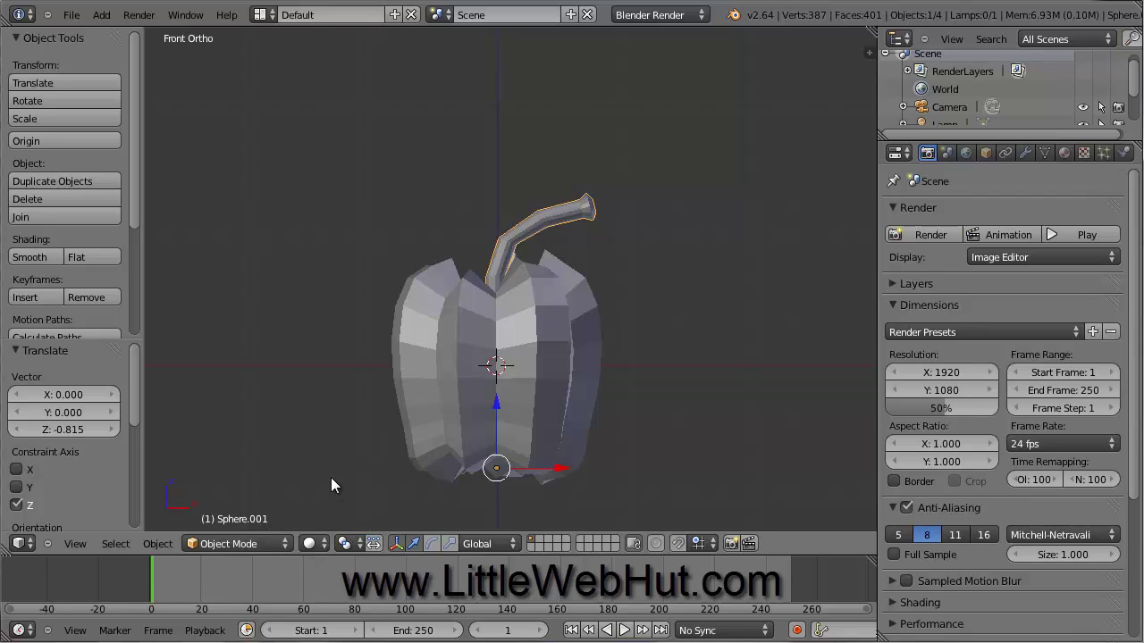
{"action": "left_click", "coordinate": [46, 256]}
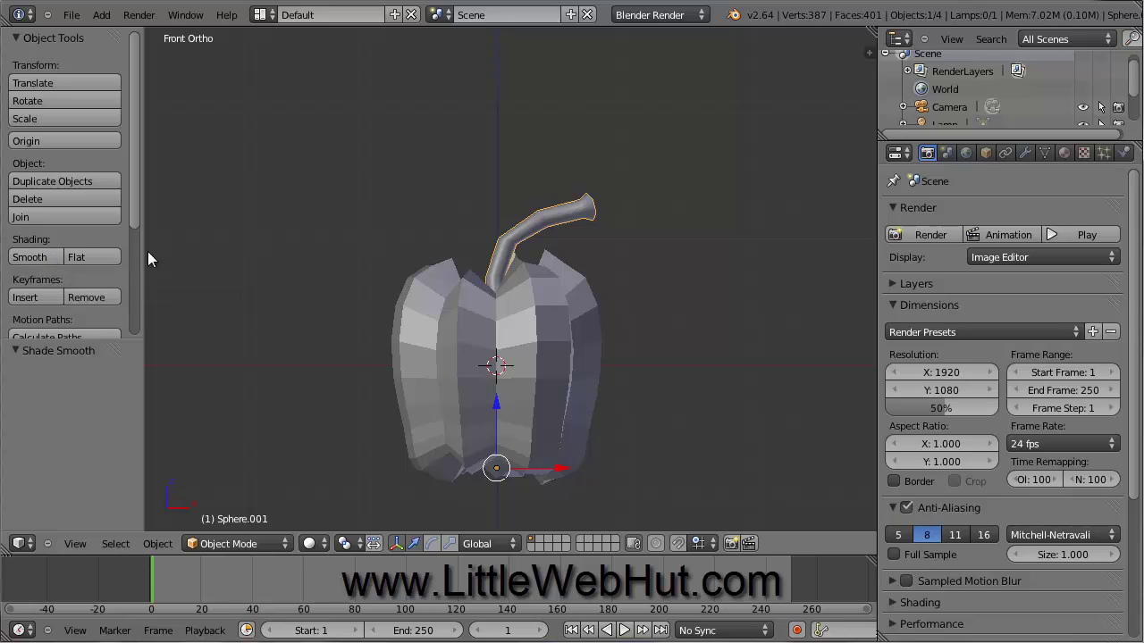
Step: Add a Subdivision Surface modifier to the stem and set its view subdivisions to 2
{"action": "left_click", "coordinate": [1025, 154]}
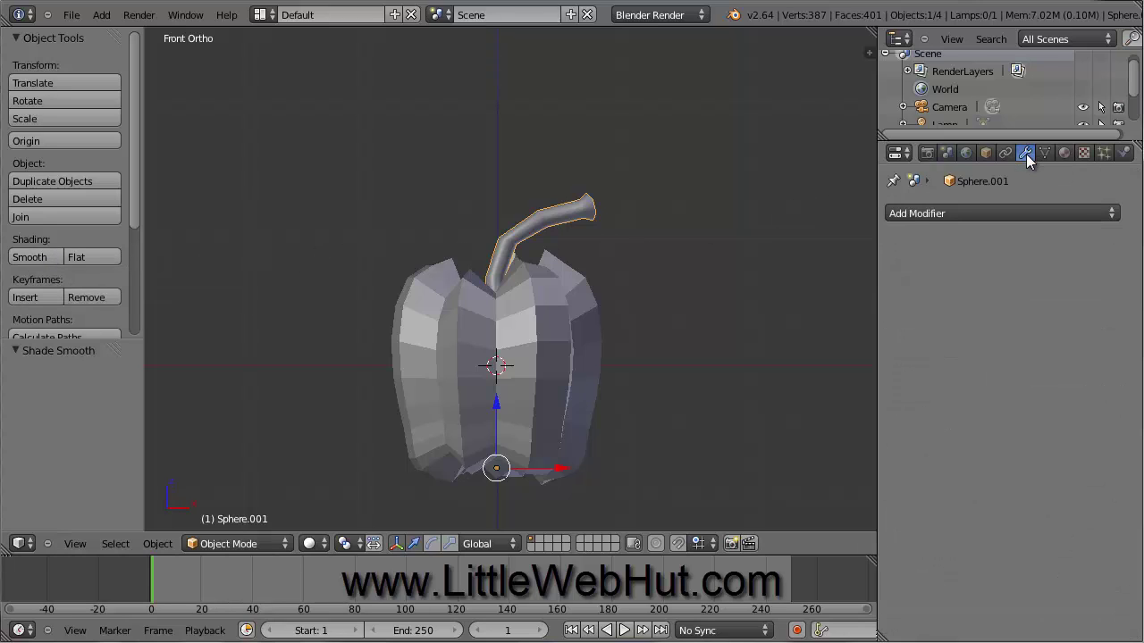
{"action": "left_click", "coordinate": [970, 212]}
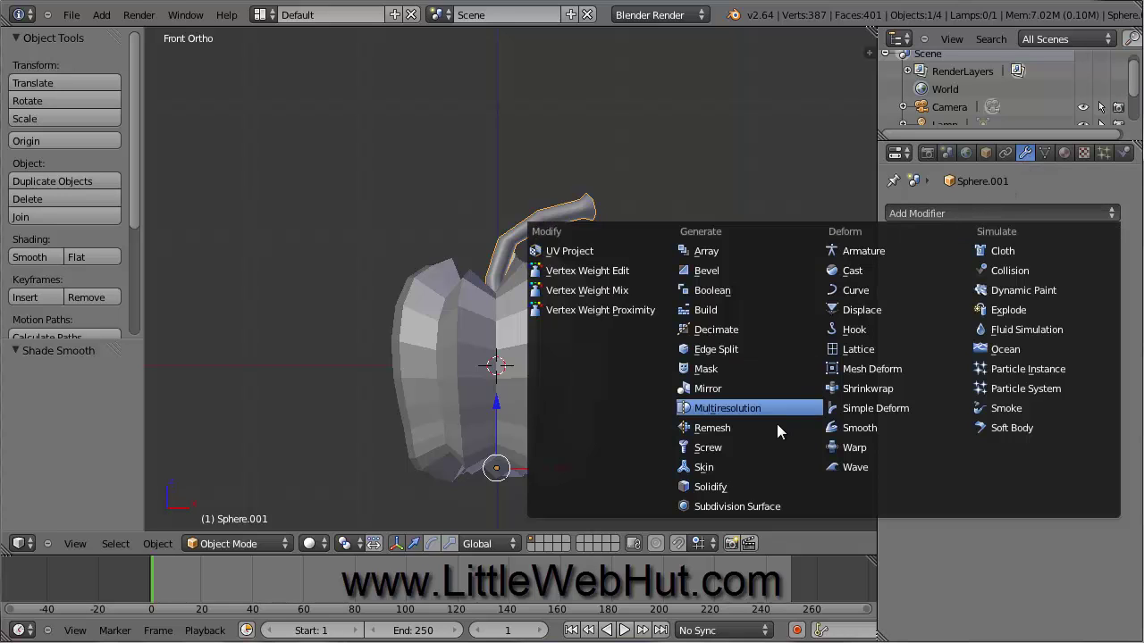
{"action": "left_click", "coordinate": [783, 506]}
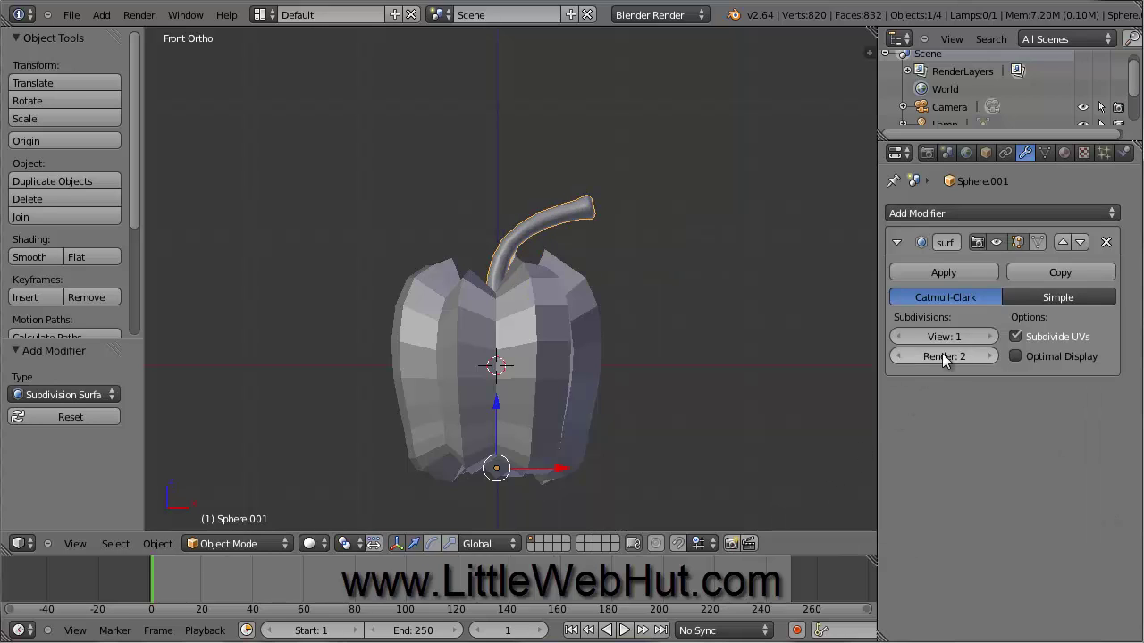
{"action": "left_click", "coordinate": [989, 338]}
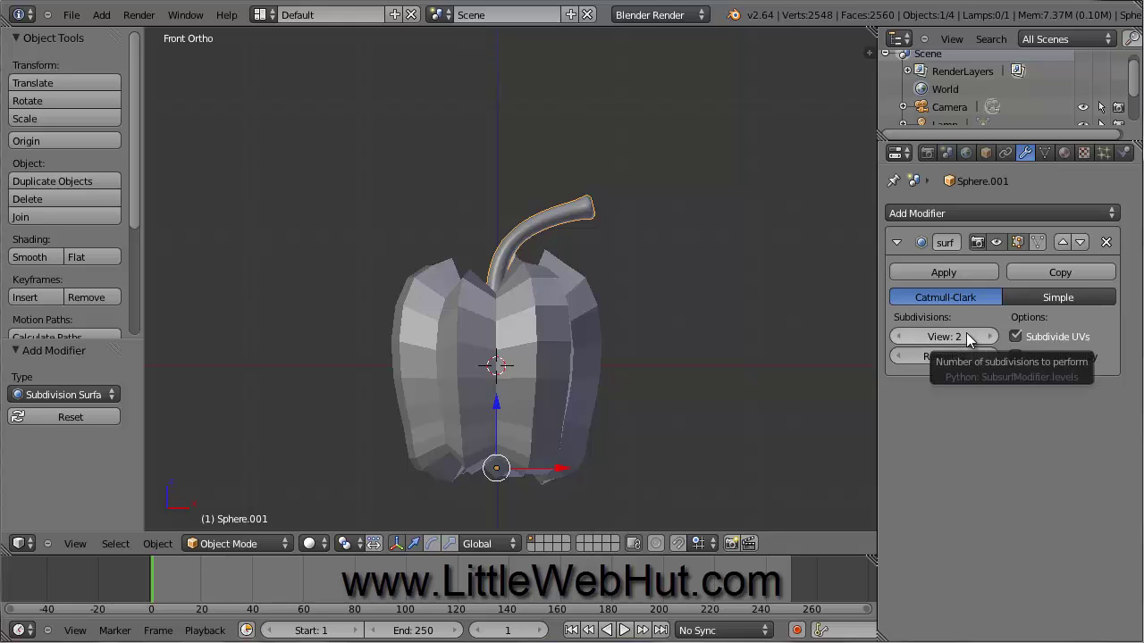
Step: Apply smooth shading to the pepper body and add a Subdivision Surface modifier with view subdivisions set to 2
{"action": "right_click", "coordinate": [557, 337]}
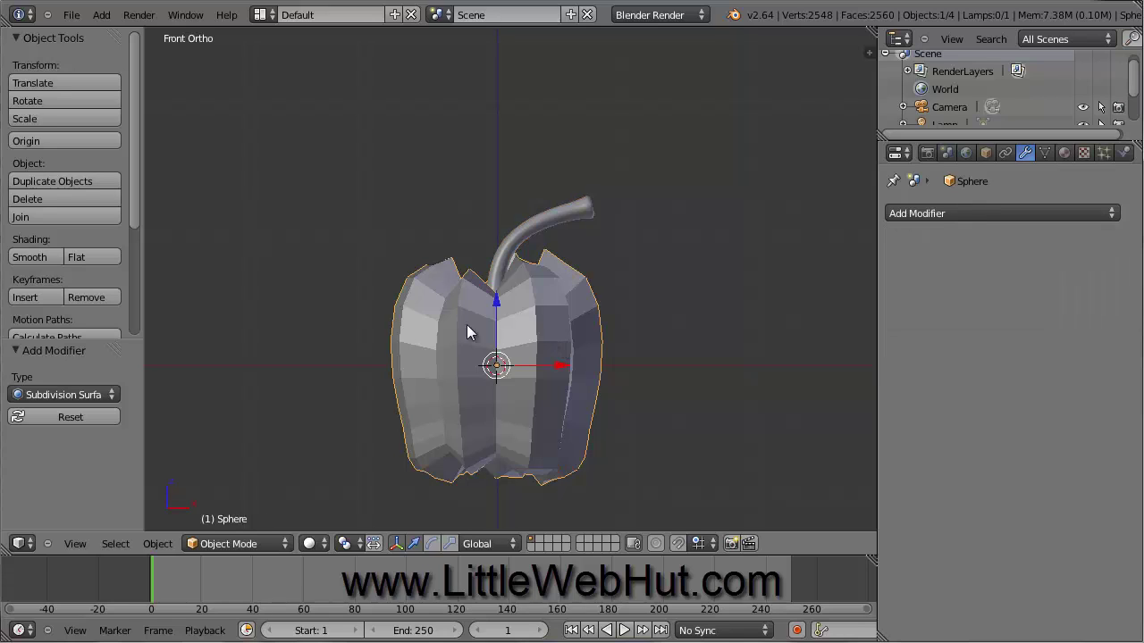
{"action": "left_click", "coordinate": [29, 257]}
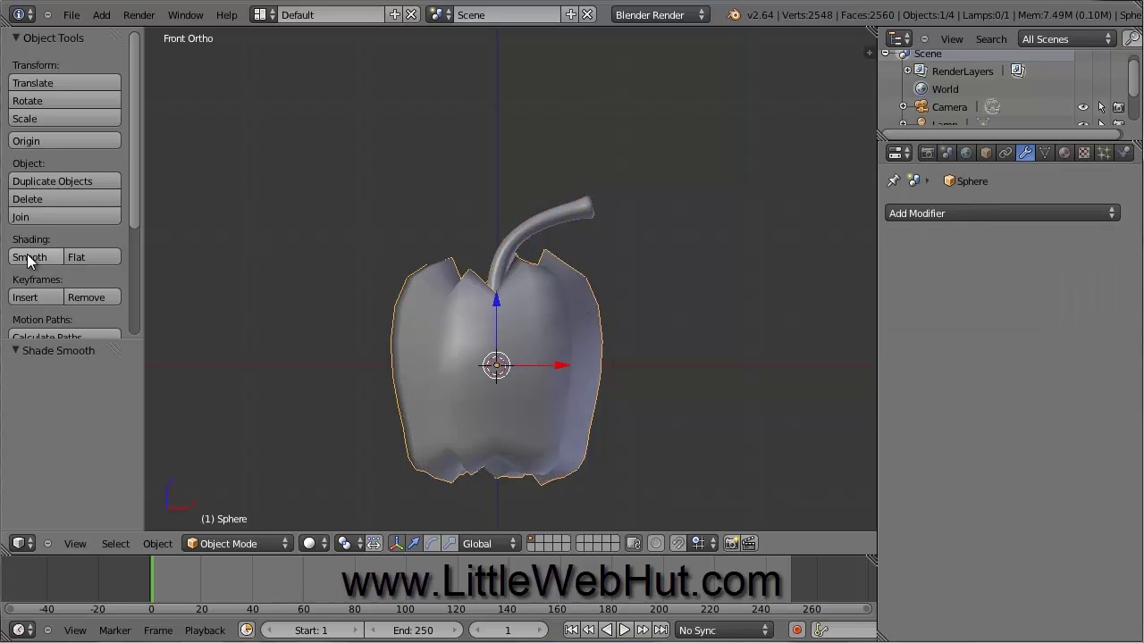
{"action": "left_click", "coordinate": [936, 213]}
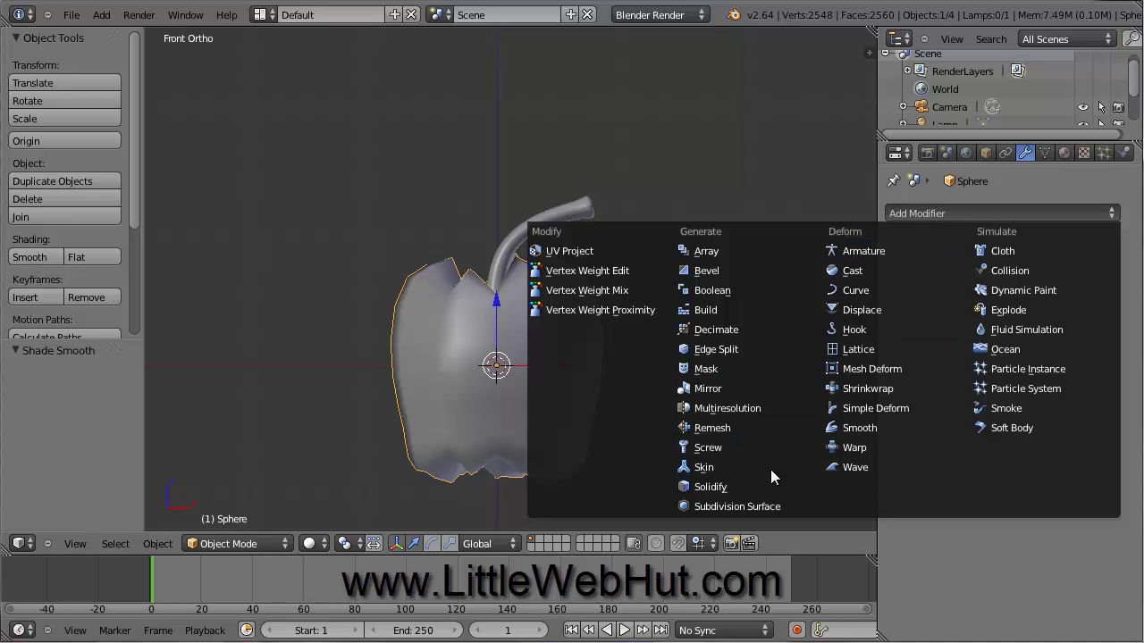
{"action": "left_click", "coordinate": [783, 506]}
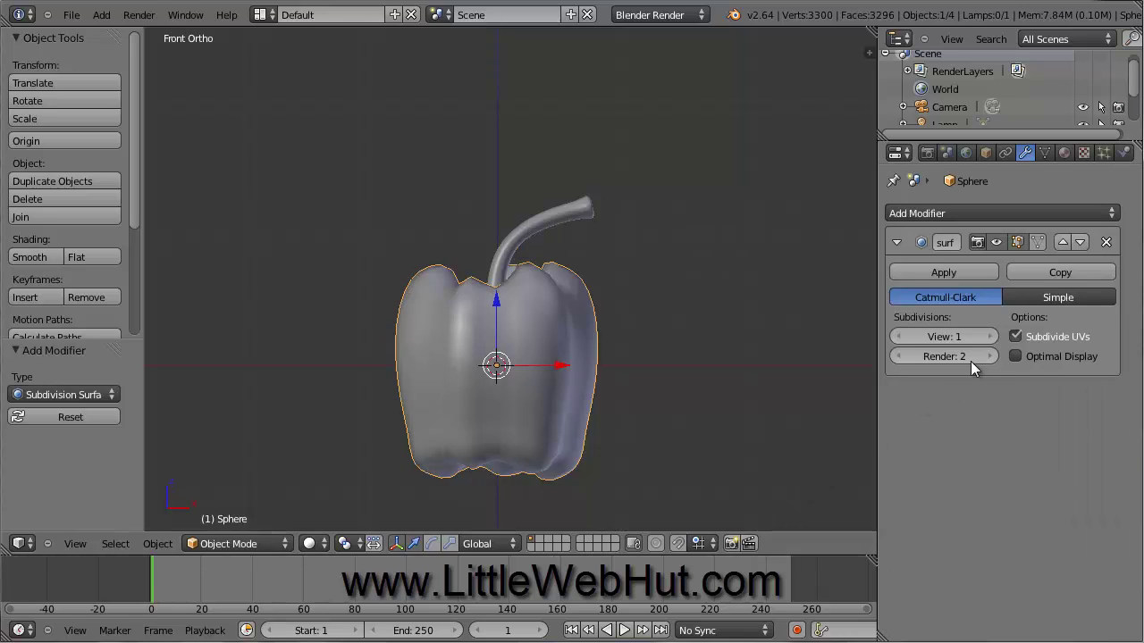
{"action": "left_click", "coordinate": [990, 337]}
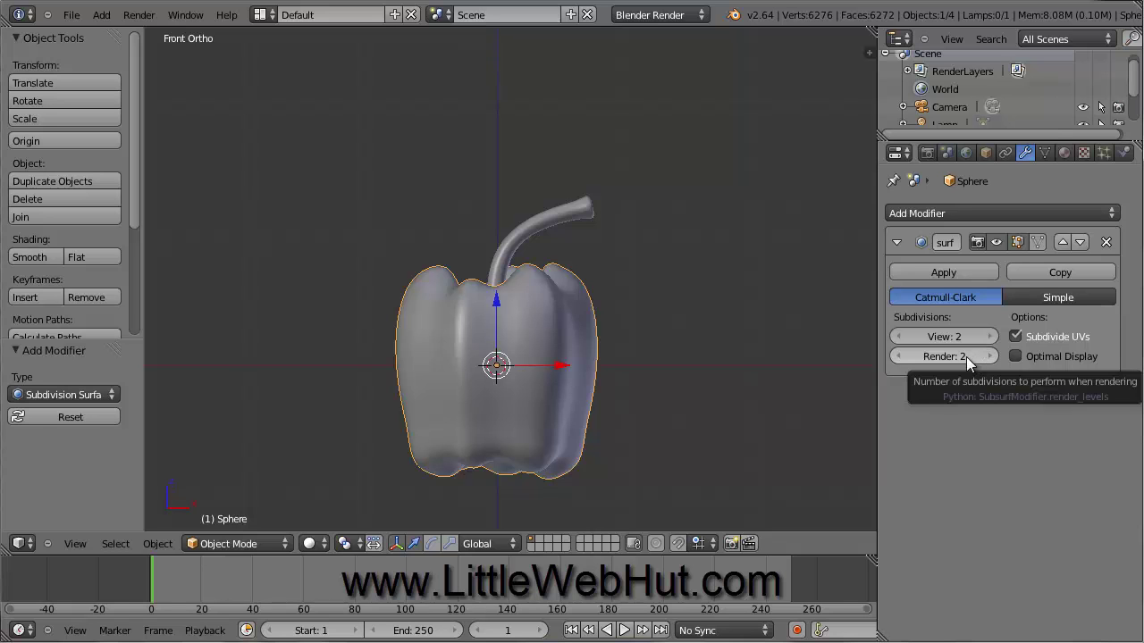
Step: Select the stem object and add a new material to it
{"action": "middle_click_drag", "start_coordinate": [686, 371], "coordinate": [596, 367]}
{"action": "scroll", "coordinate": [546, 340], "scroll_direction": "up", "scroll_amount": 2}
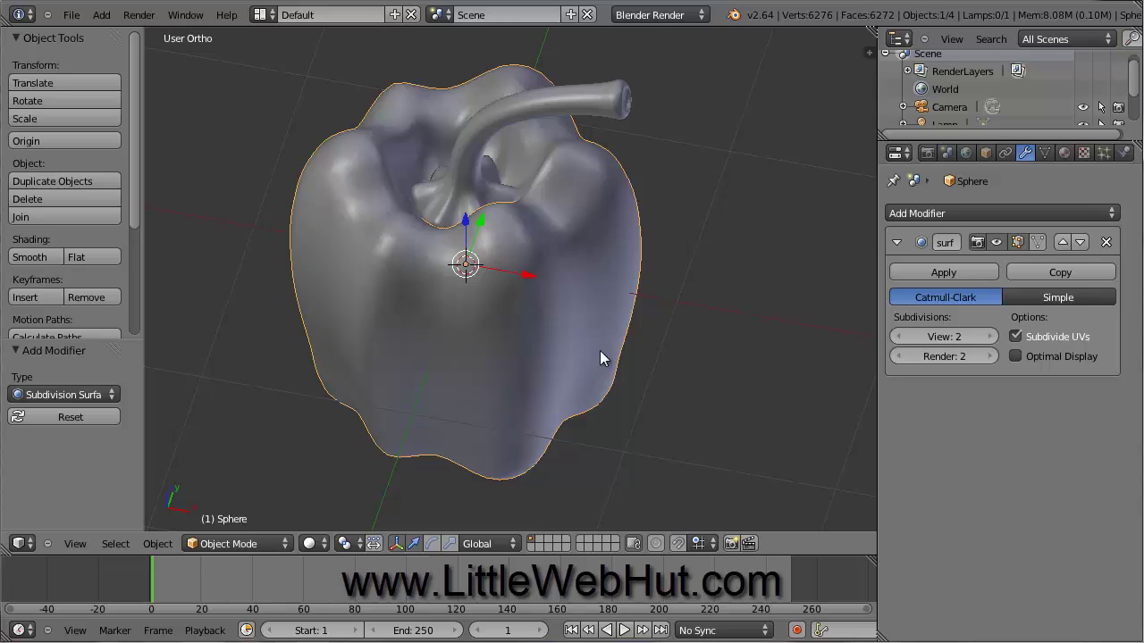
{"action": "right_click", "coordinate": [603, 109]}
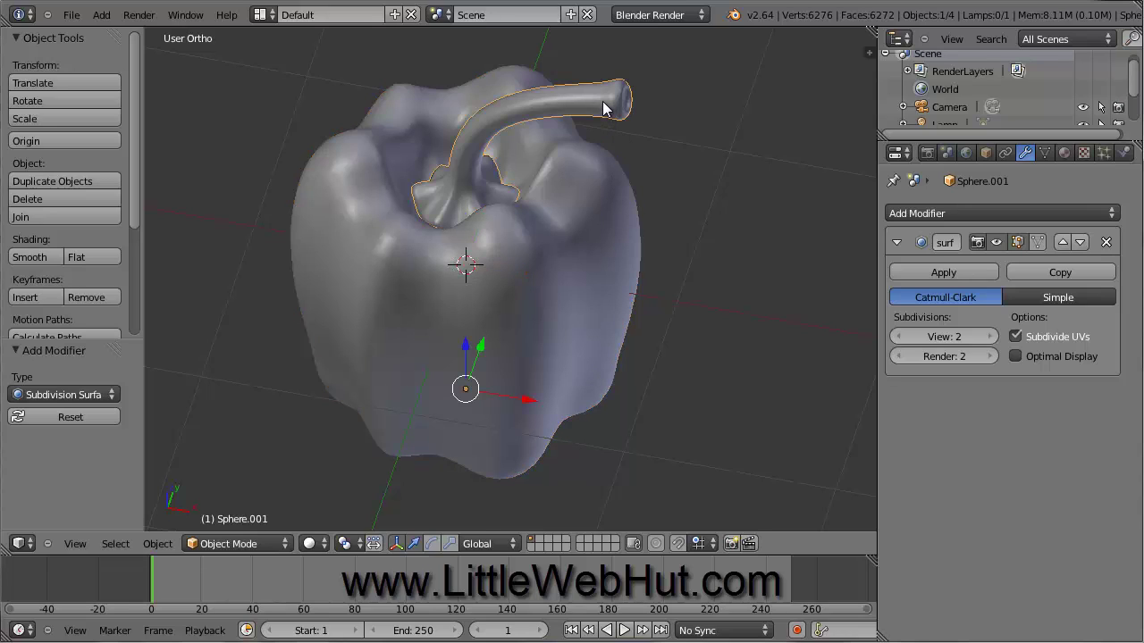
{"action": "left_click", "coordinate": [1063, 154]}
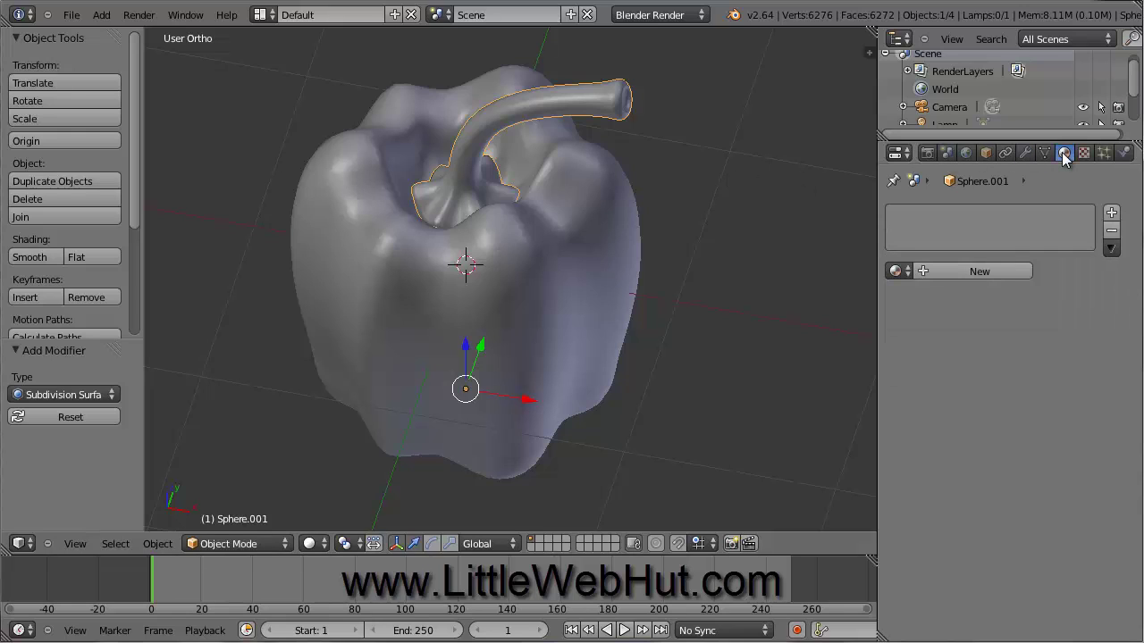
{"action": "left_click", "coordinate": [972, 272]}
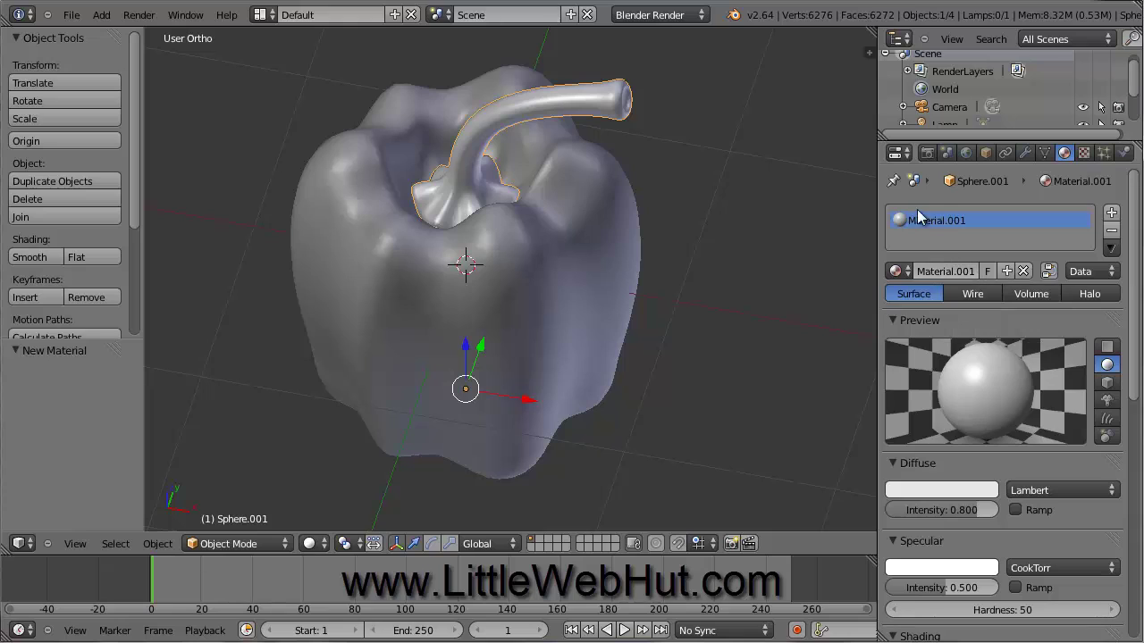
Step: Switch the render engine to Cycles Render and enable nodes for the stem's material
{"action": "left_click", "coordinate": [701, 20]}
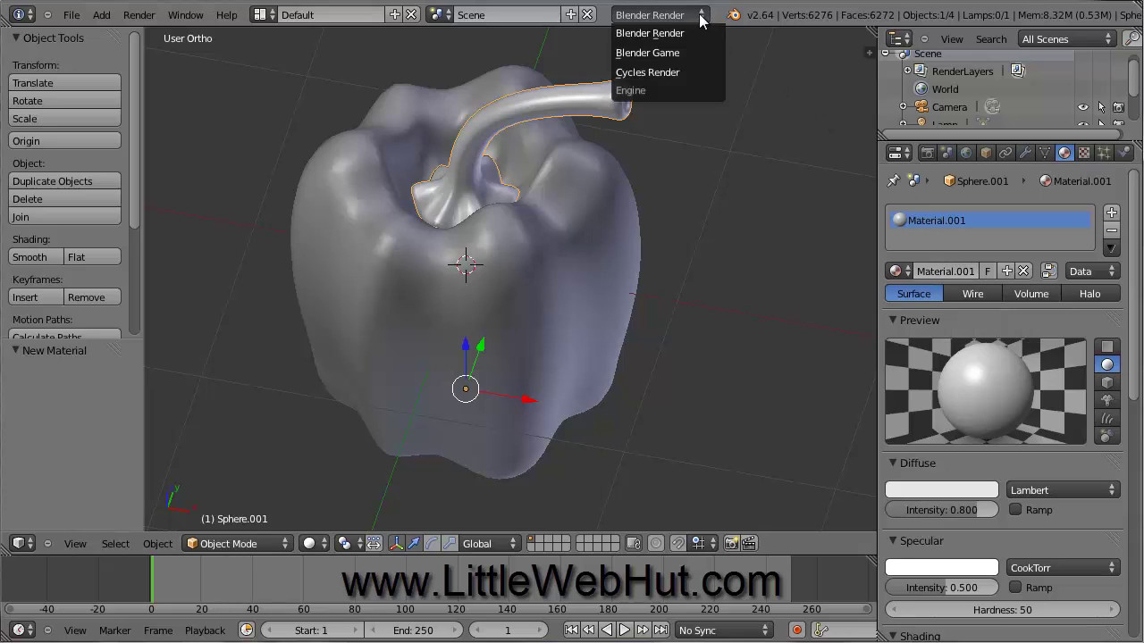
{"action": "left_click", "coordinate": [692, 75]}
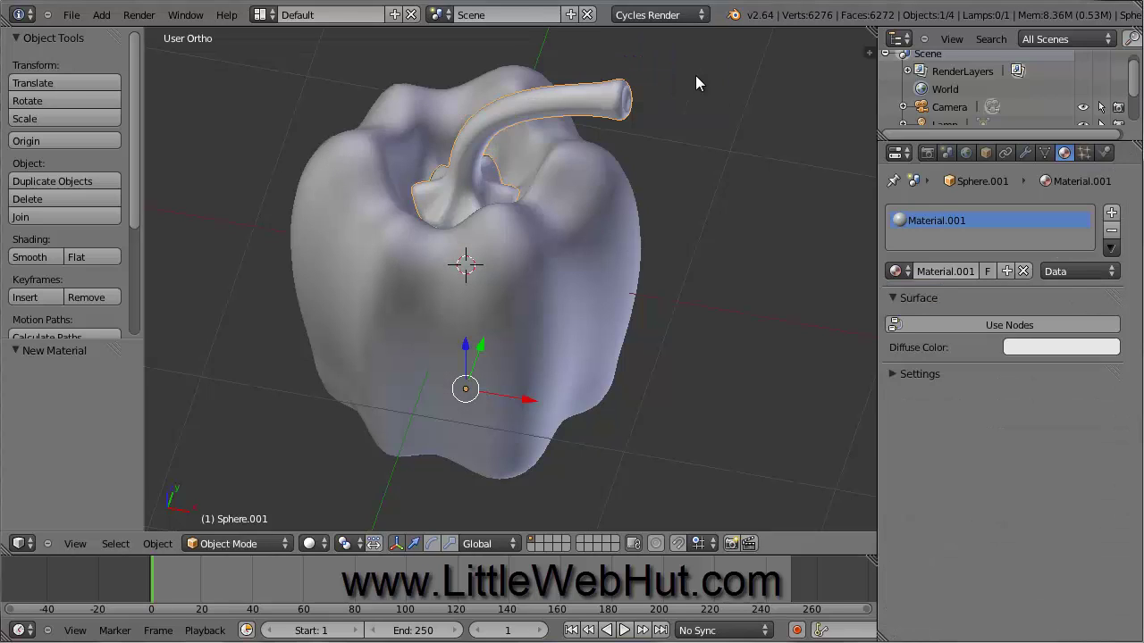
{"action": "left_click", "coordinate": [967, 325]}
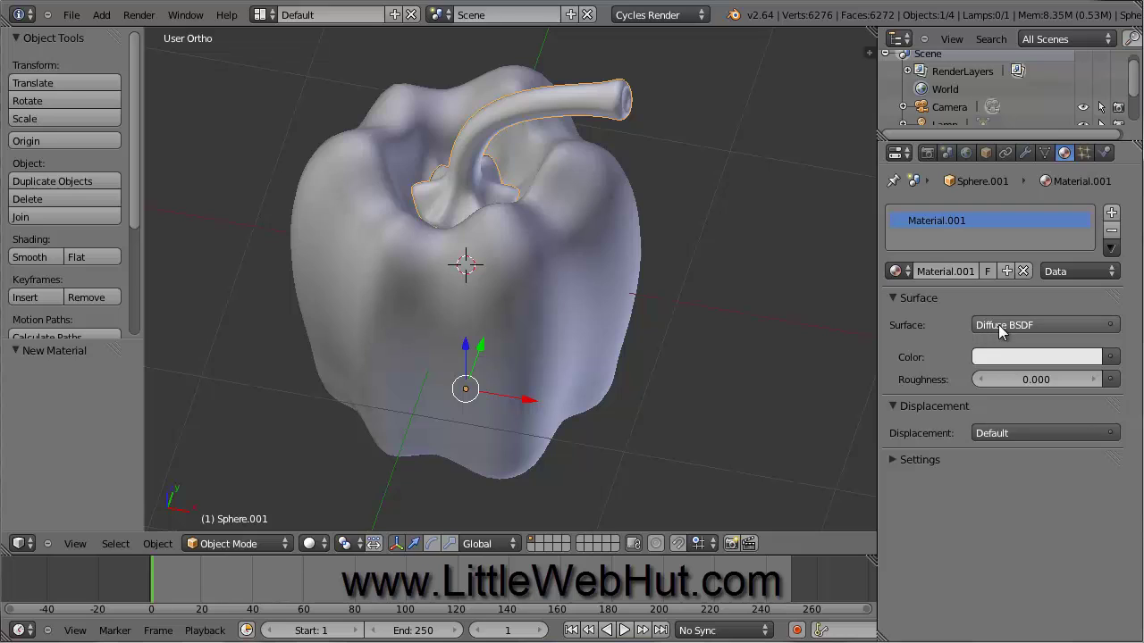
Step: Change the stem material's surface to a Mix Shader combining Diffuse BSDF first and Glossy BSDF second
{"action": "left_click", "coordinate": [1005, 324]}
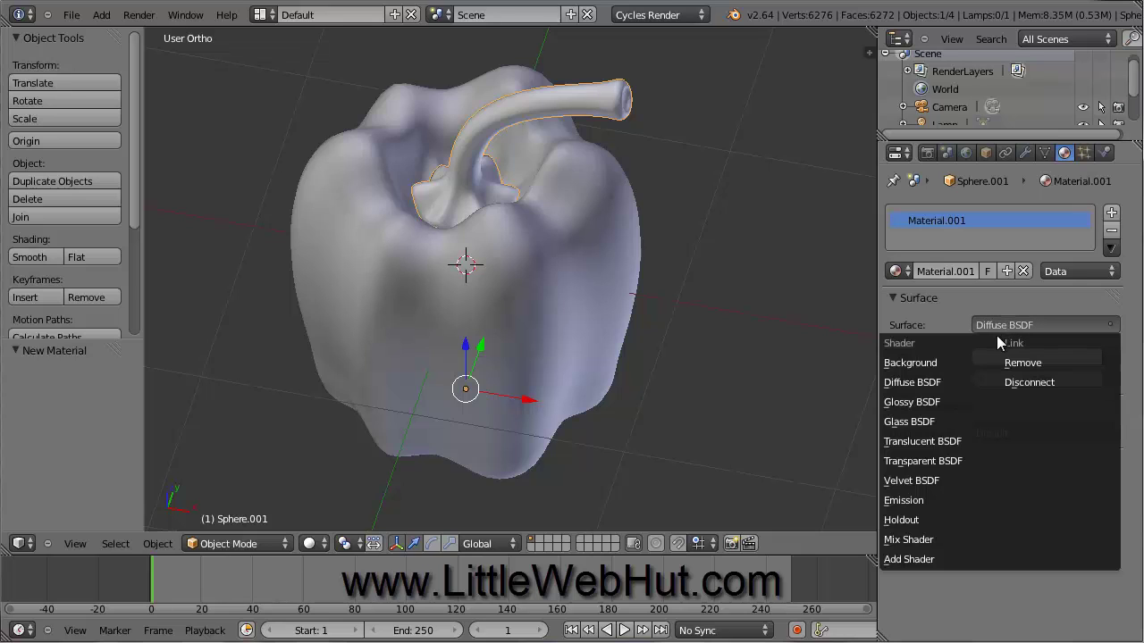
{"action": "left_click", "coordinate": [936, 538]}
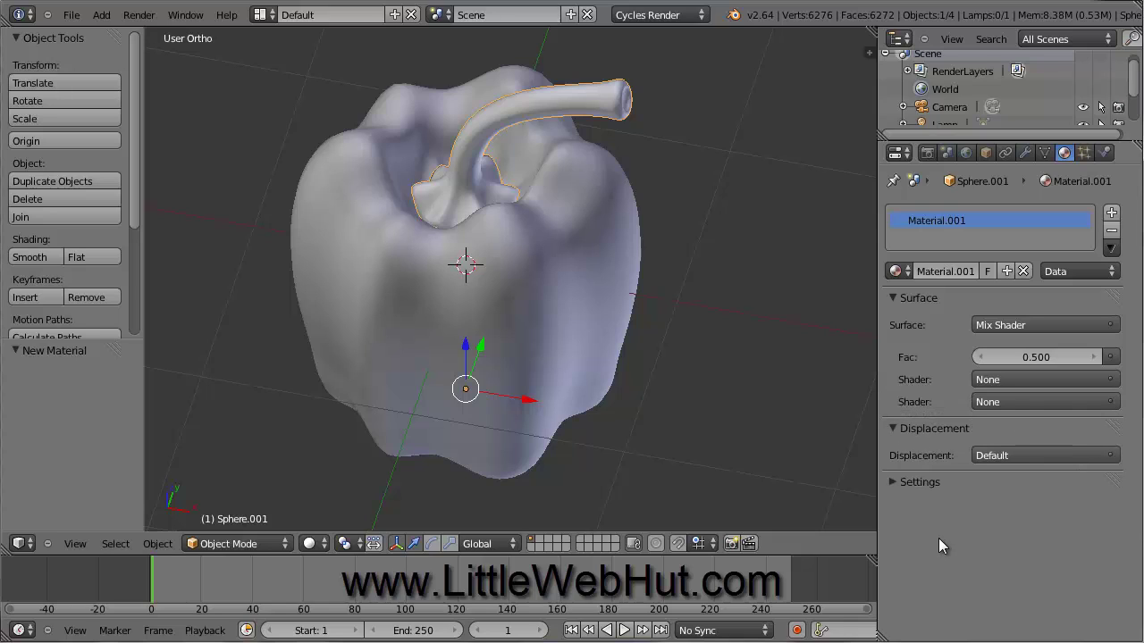
{"action": "left_click", "coordinate": [1022, 379]}
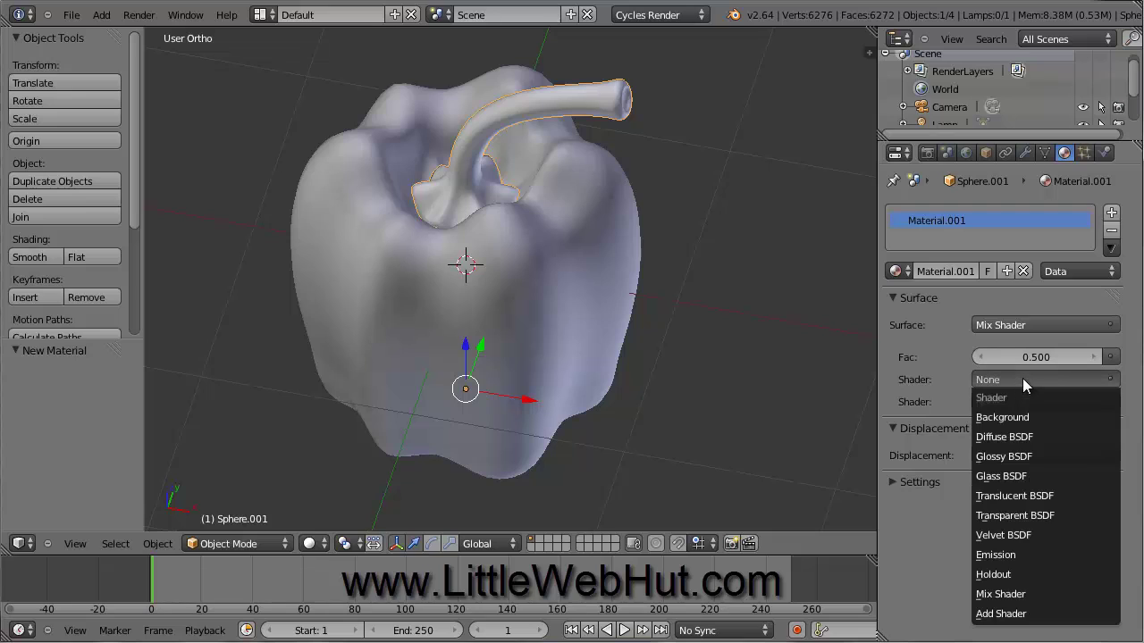
{"action": "left_click", "coordinate": [1041, 436]}
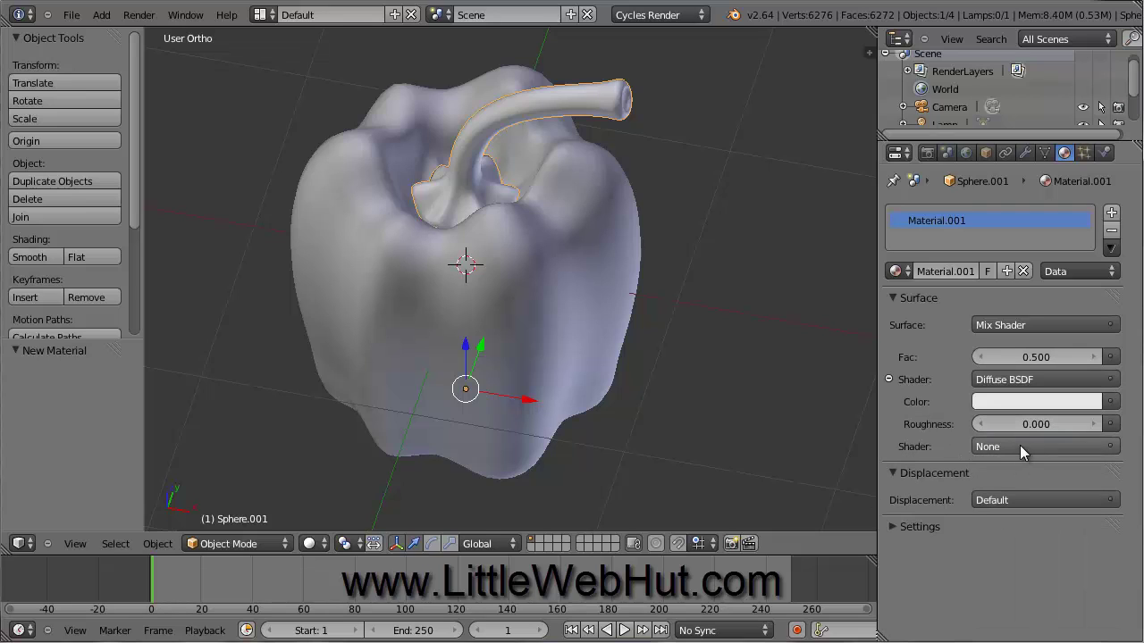
{"action": "left_click", "coordinate": [992, 447]}
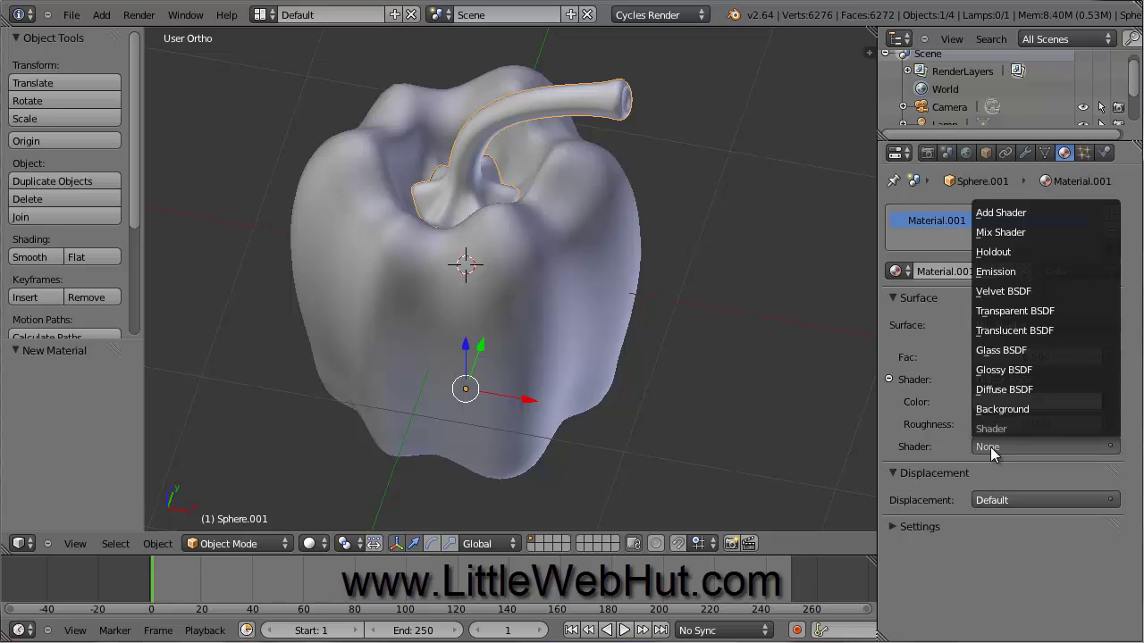
{"action": "left_click", "coordinate": [1044, 368]}
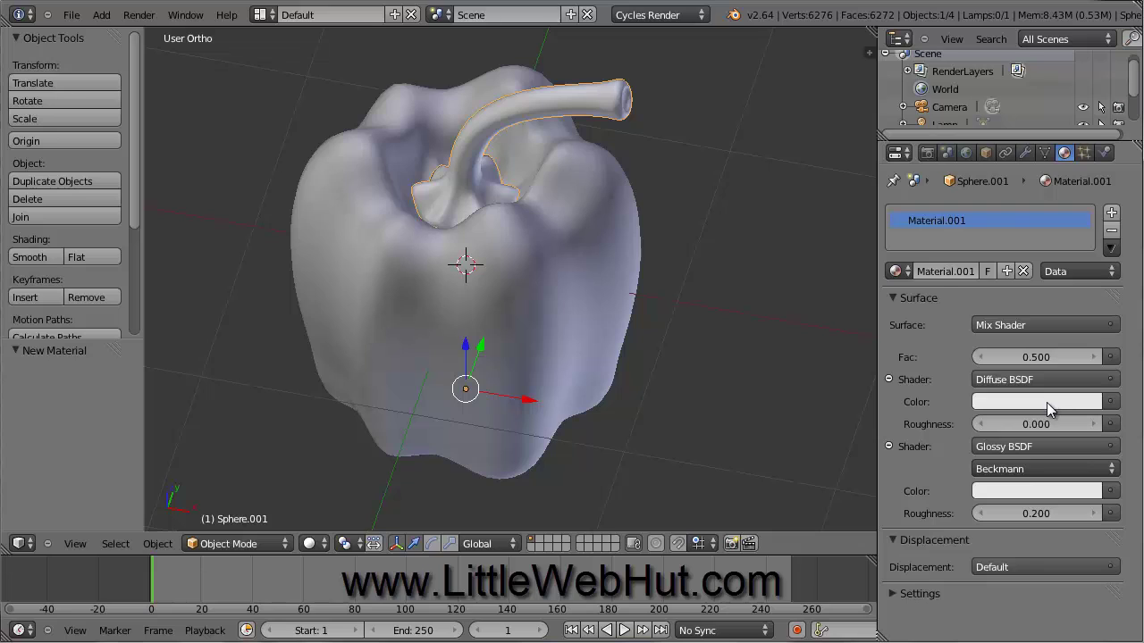
Step: Set both the Diffuse and Glossy colors of the stem material to a similar dark green
{"action": "left_click", "coordinate": [1046, 402]}
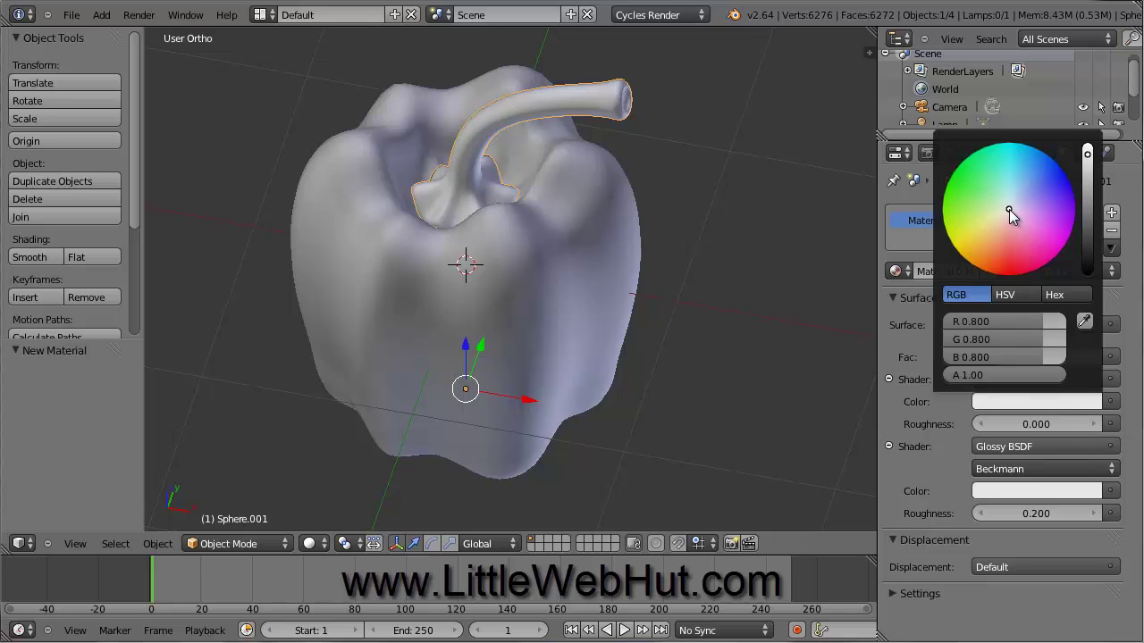
{"action": "left_click_drag", "start_coordinate": [1008, 209], "coordinate": [955, 170]}
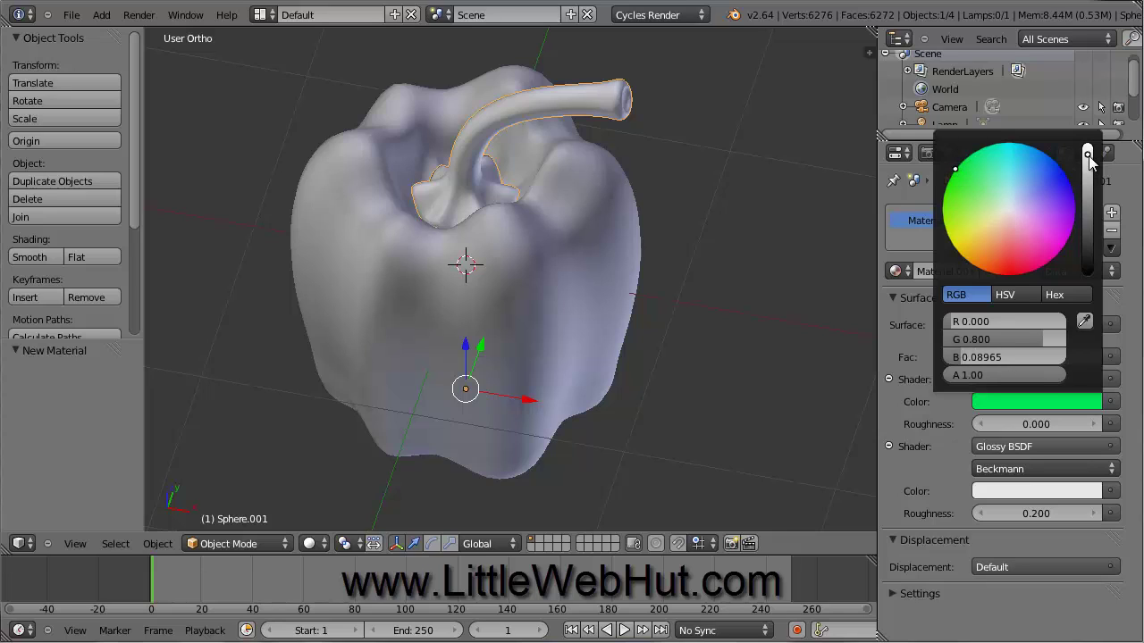
{"action": "left_click_drag", "start_coordinate": [1089, 158], "coordinate": [1094, 215]}
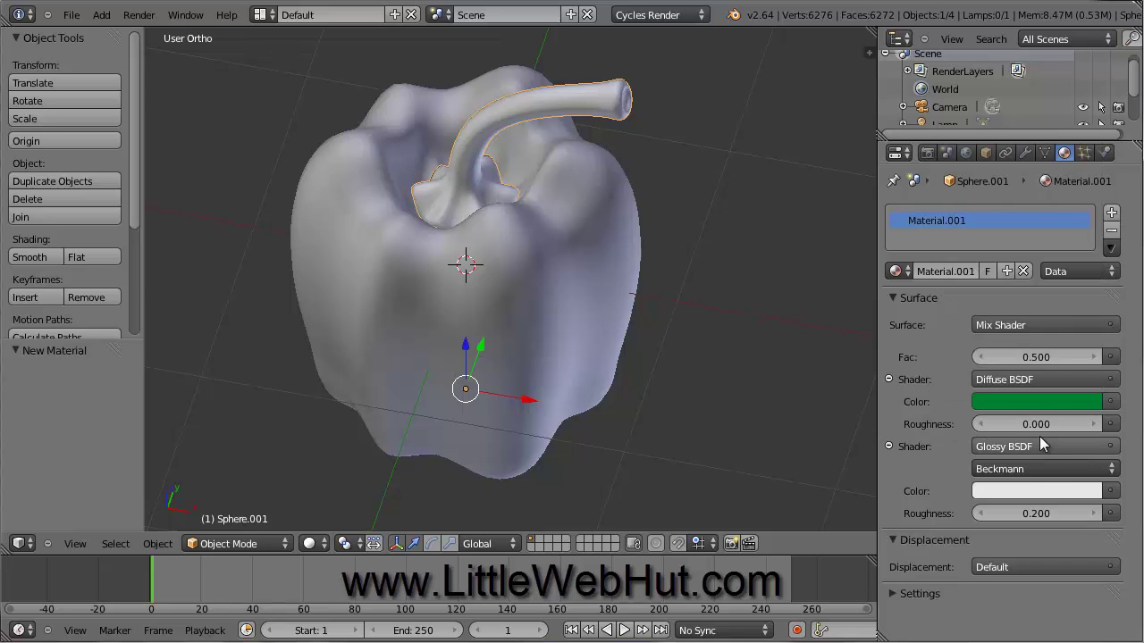
{"action": "left_click", "coordinate": [1040, 494]}
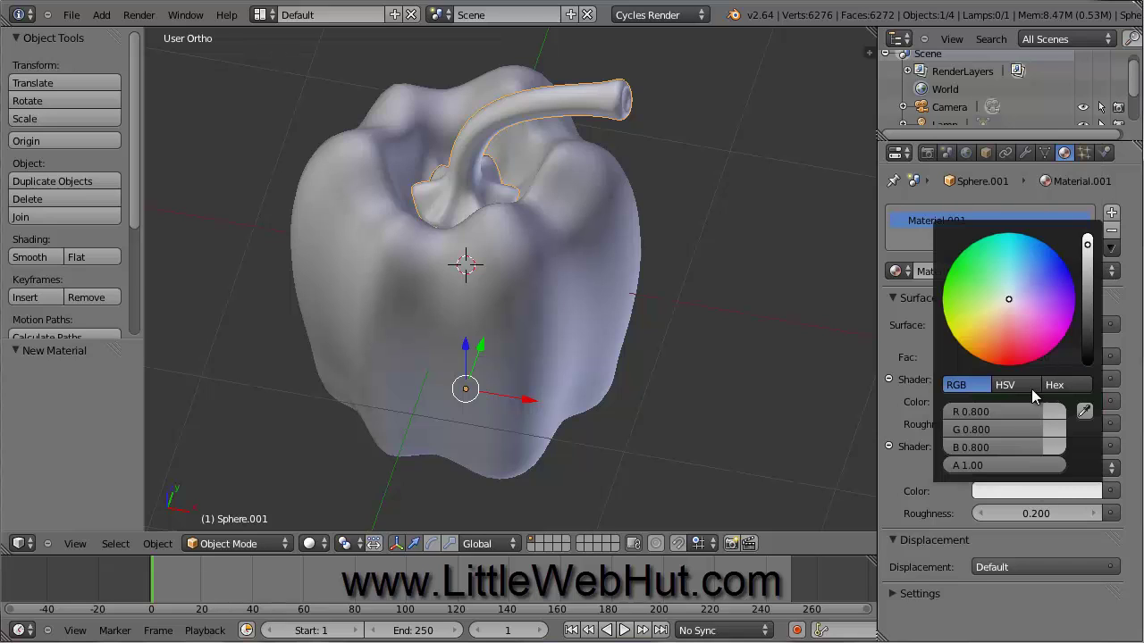
{"action": "left_click_drag", "start_coordinate": [1013, 304], "coordinate": [949, 261]}
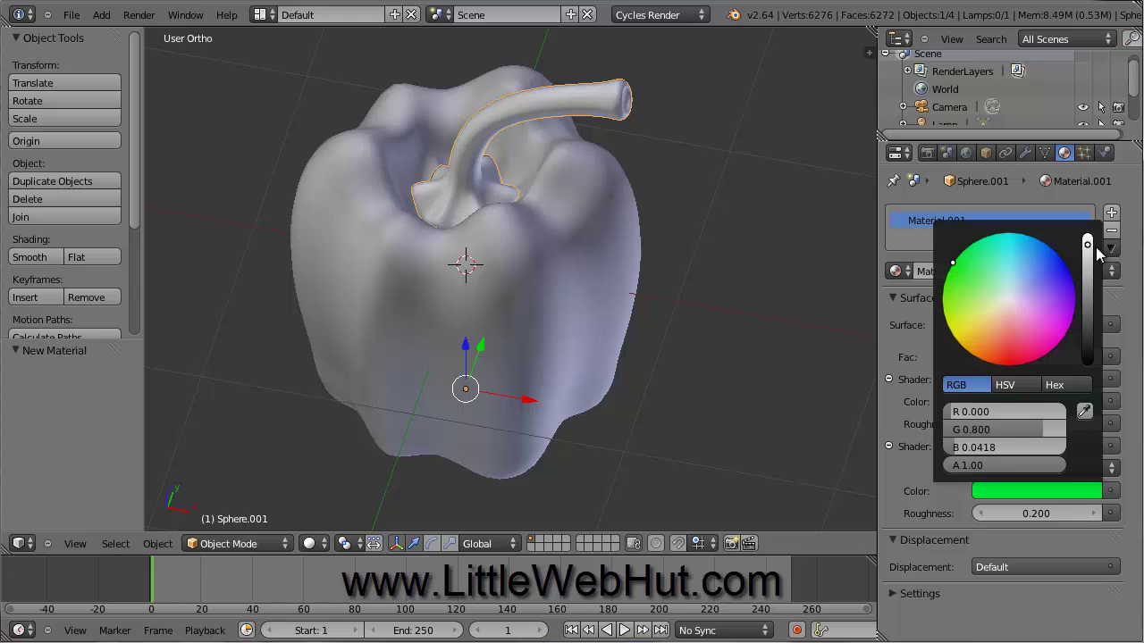
{"action": "left_click_drag", "start_coordinate": [1087, 250], "coordinate": [1091, 302]}
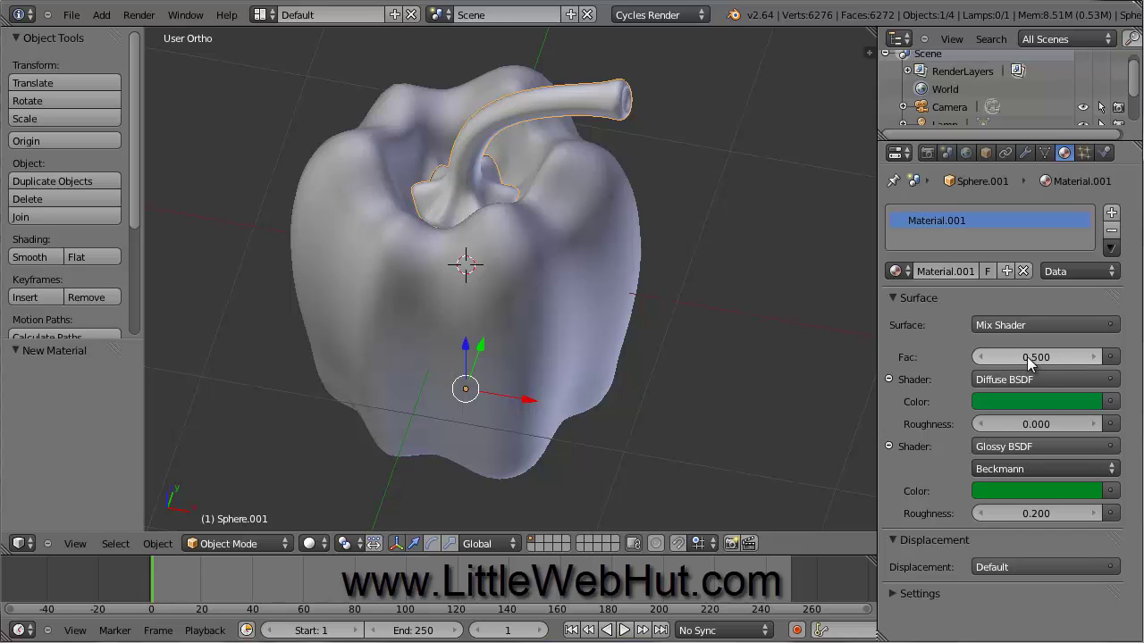
Step: Set the mix factor of the stem's Mix Shader to 0.3
{"action": "left_click", "coordinate": [1034, 357]}
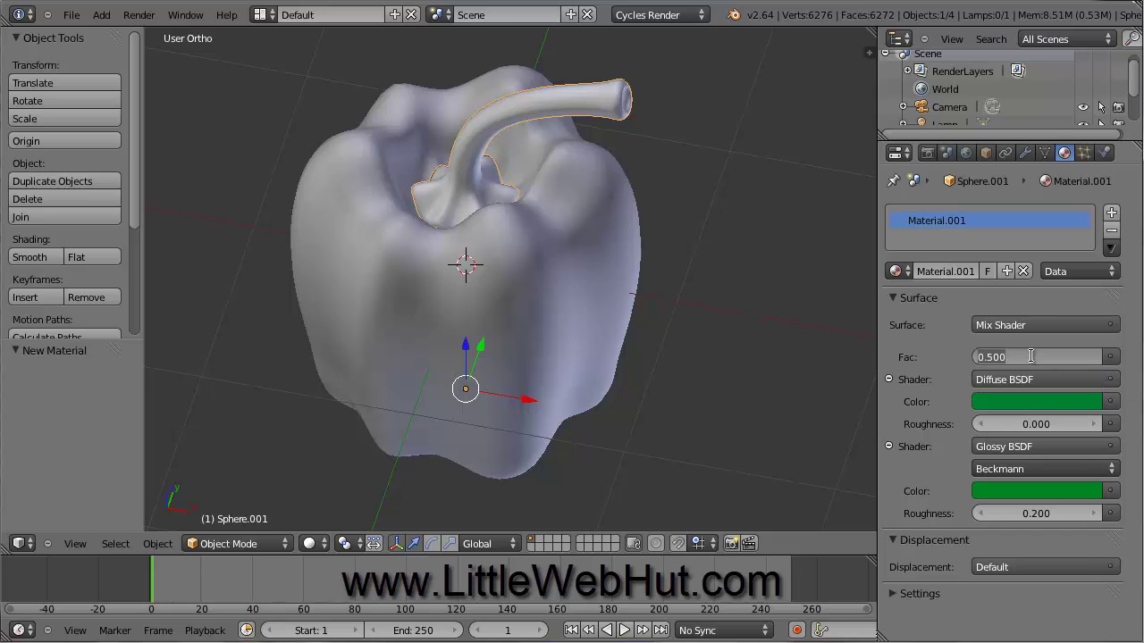
{"action": "type", "text": "0.3"}
{"action": "key", "text": "Return"}
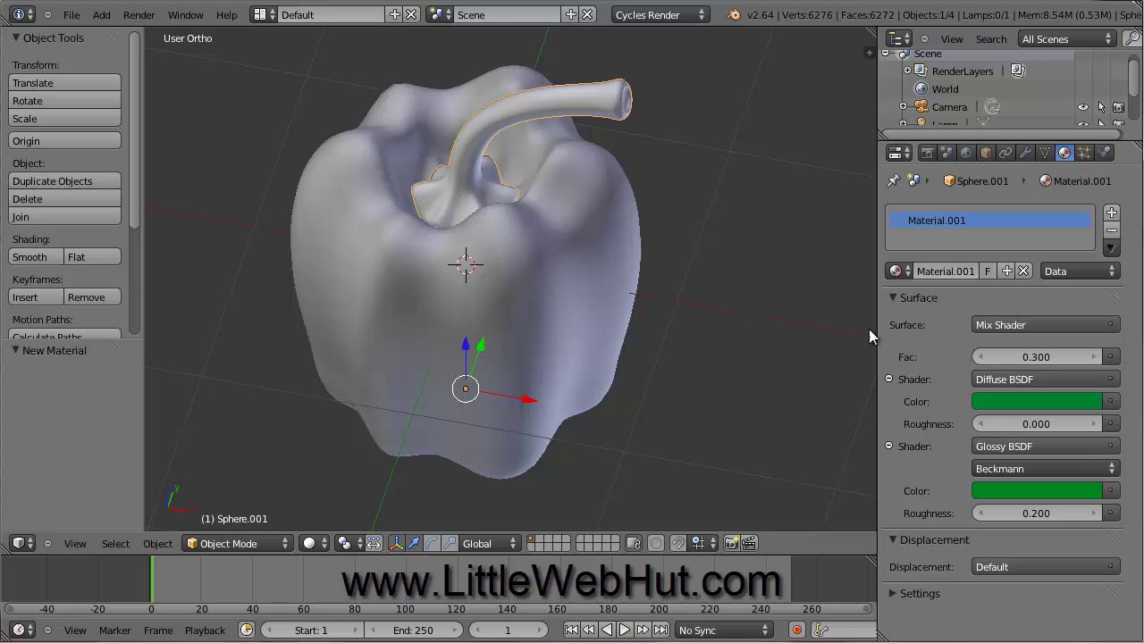
Step: Duplicate the stem and pepper body together in front view and place the copy about 2.007 along the X axis
{"action": "key", "text": "KP_1"}
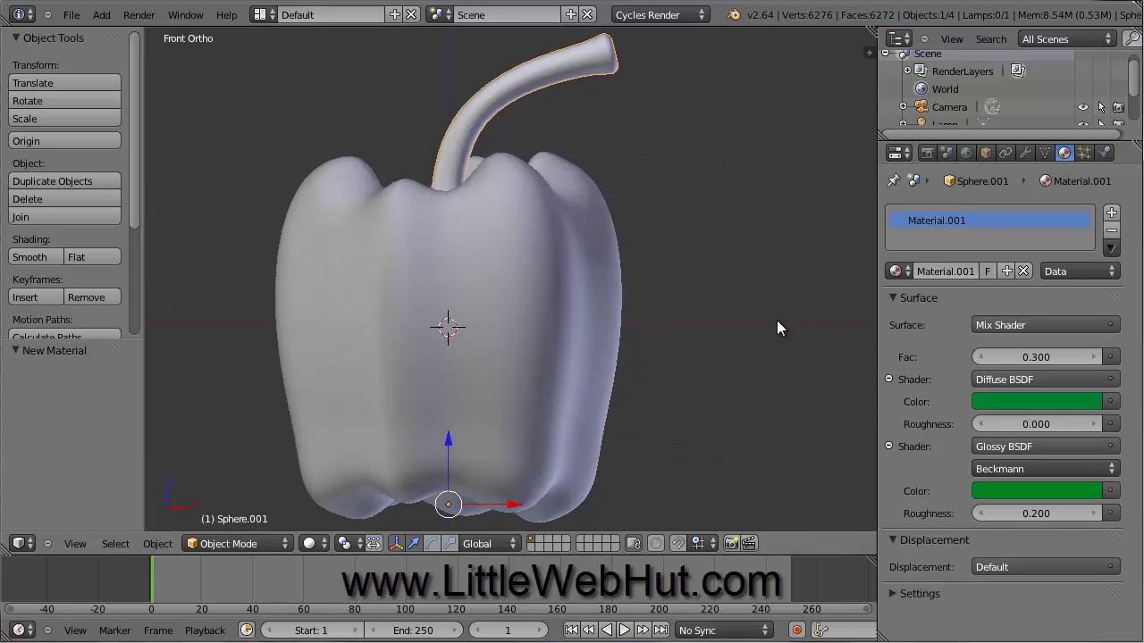
{"action": "middle_click_drag", "start_coordinate": [776, 320], "coordinate": [609, 298], "text": "shift"}
{"action": "scroll", "coordinate": [680, 306], "scroll_direction": "down", "scroll_amount": 1}
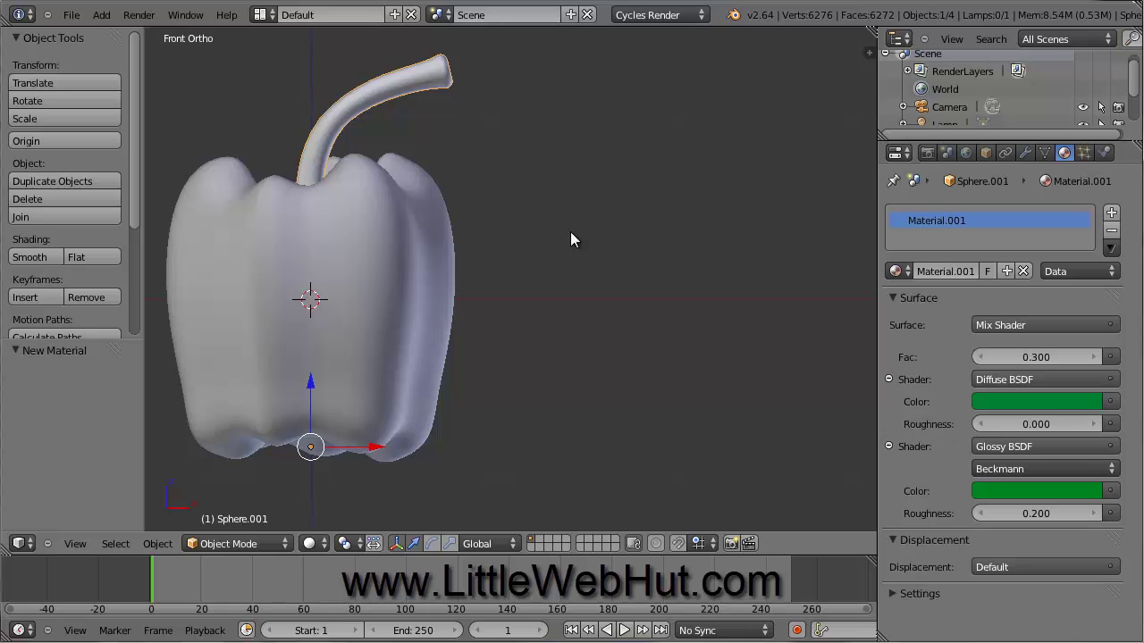
{"action": "right_click", "coordinate": [360, 248], "text": "shift"}
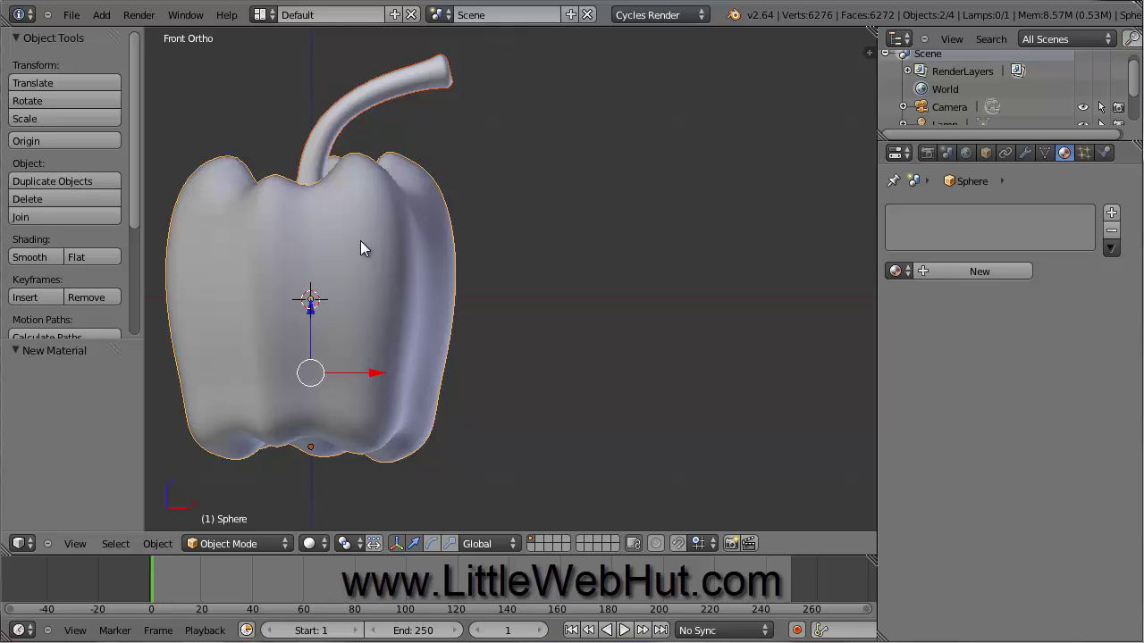
{"action": "key", "text": "shift+d"}
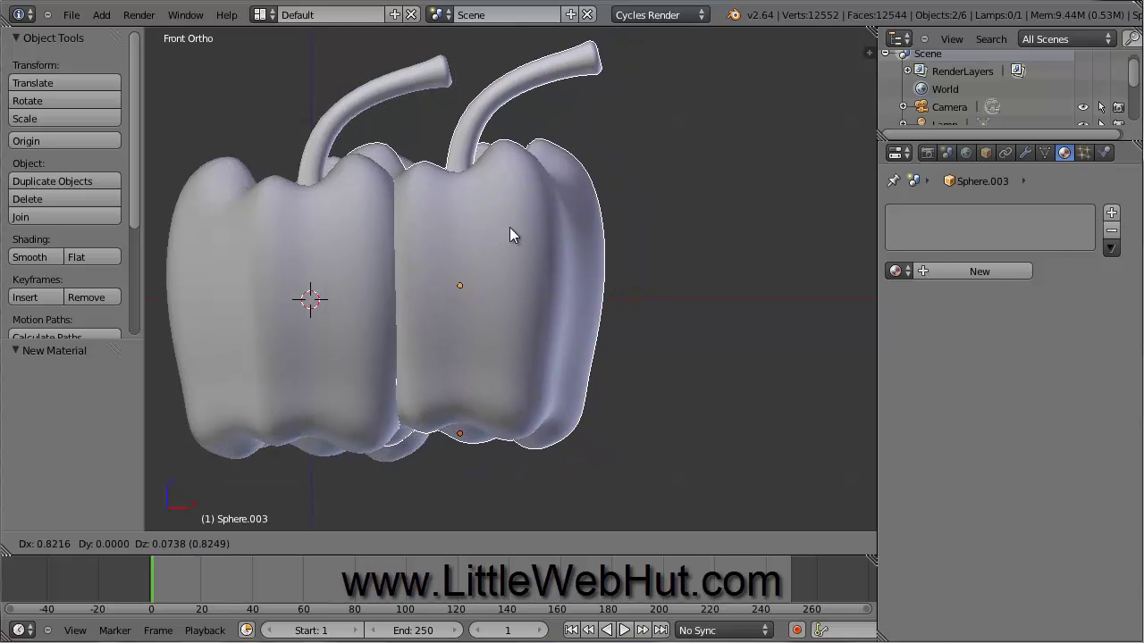
{"action": "key", "text": "x"}
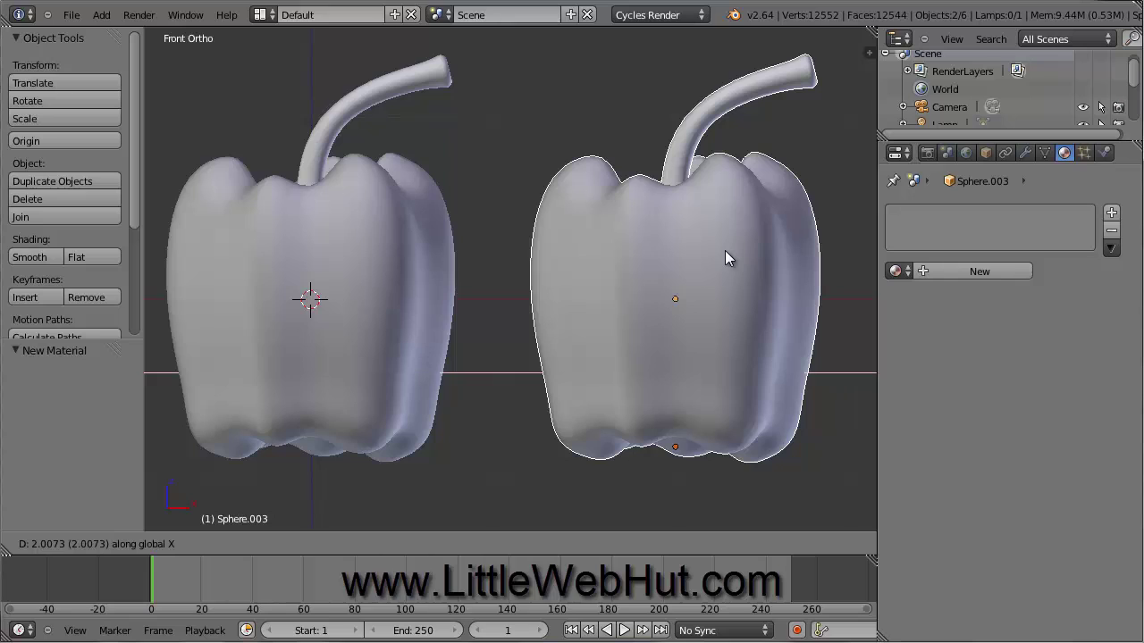
{"action": "left_click", "coordinate": [726, 252]}
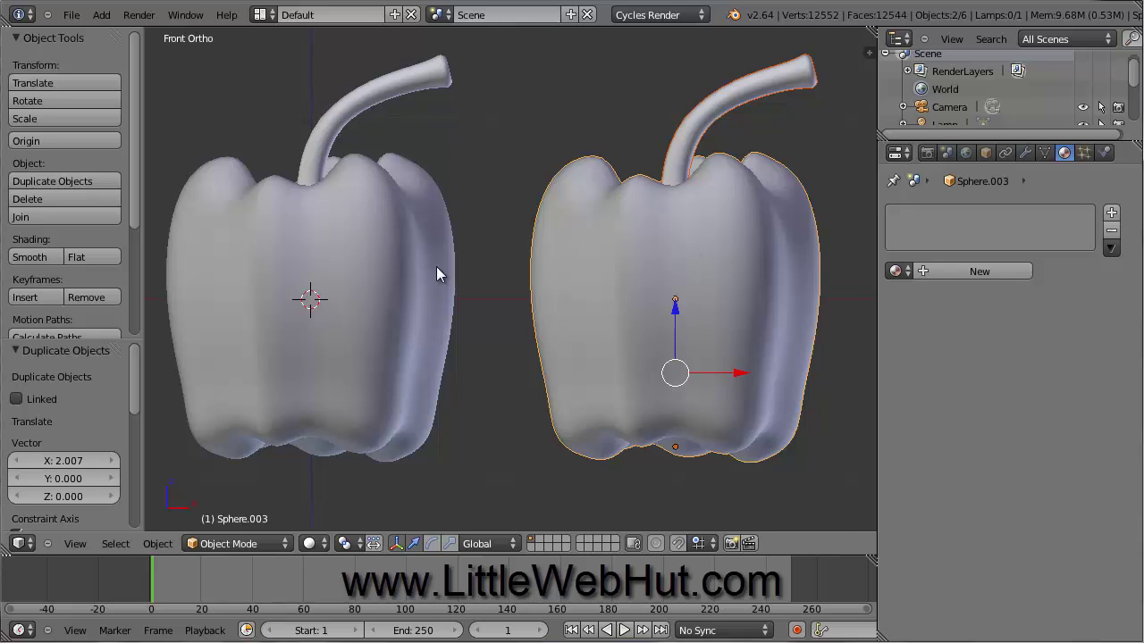
Step: Add a new material to the original pepper body with a Mix Shader surface combining Diffuse BSDF first and Glossy BSDF second
{"action": "right_click", "coordinate": [400, 268]}
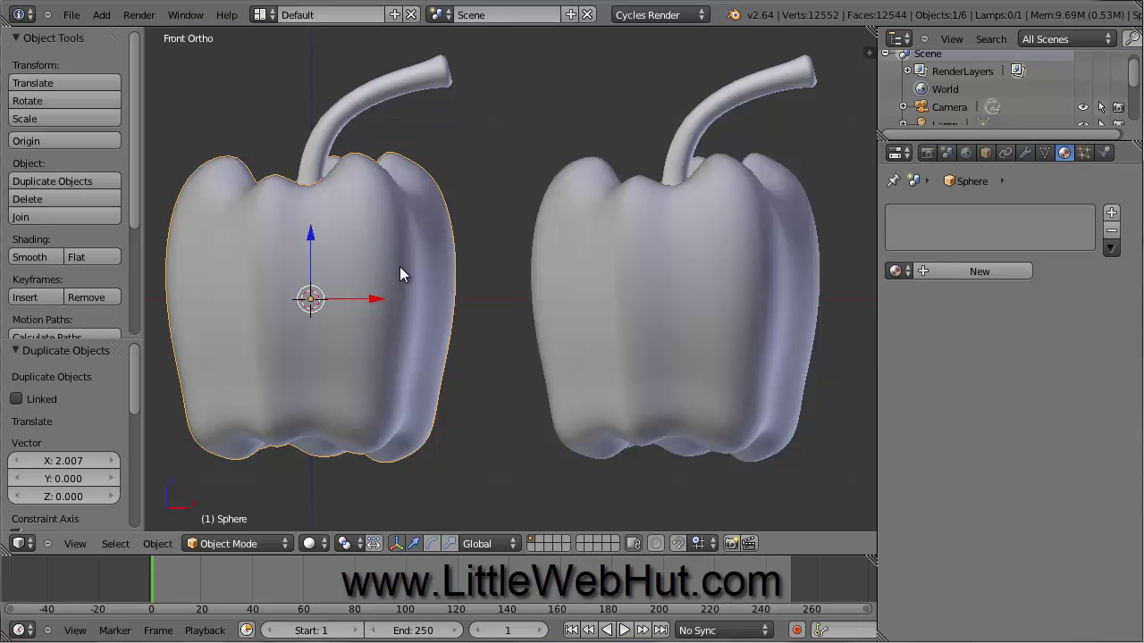
{"action": "left_click", "coordinate": [963, 271]}
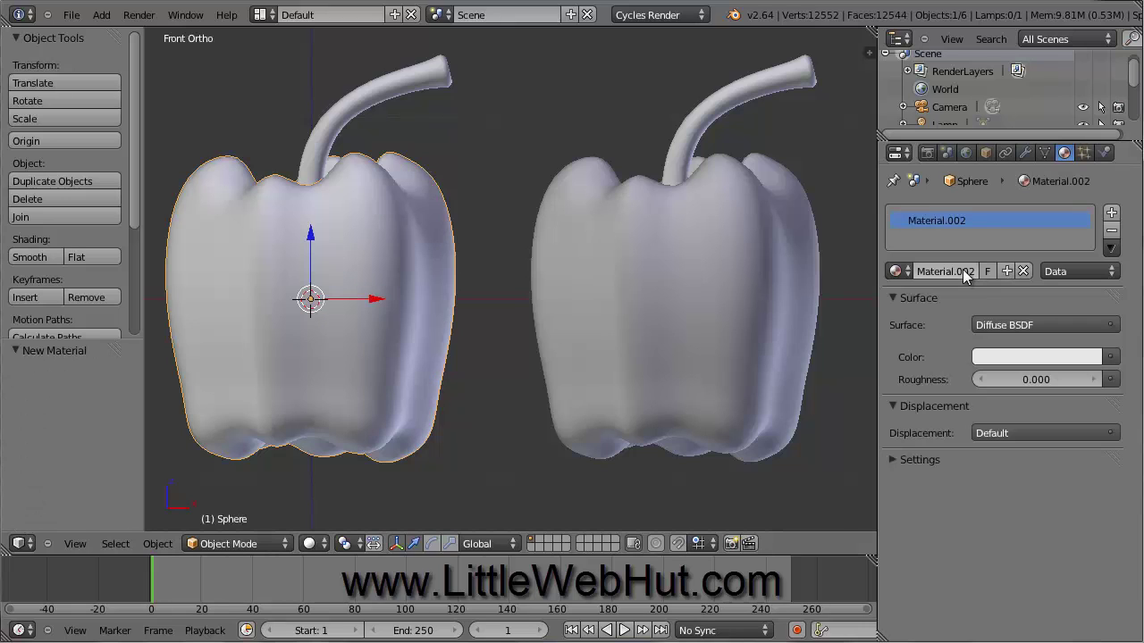
{"action": "left_click", "coordinate": [1007, 324]}
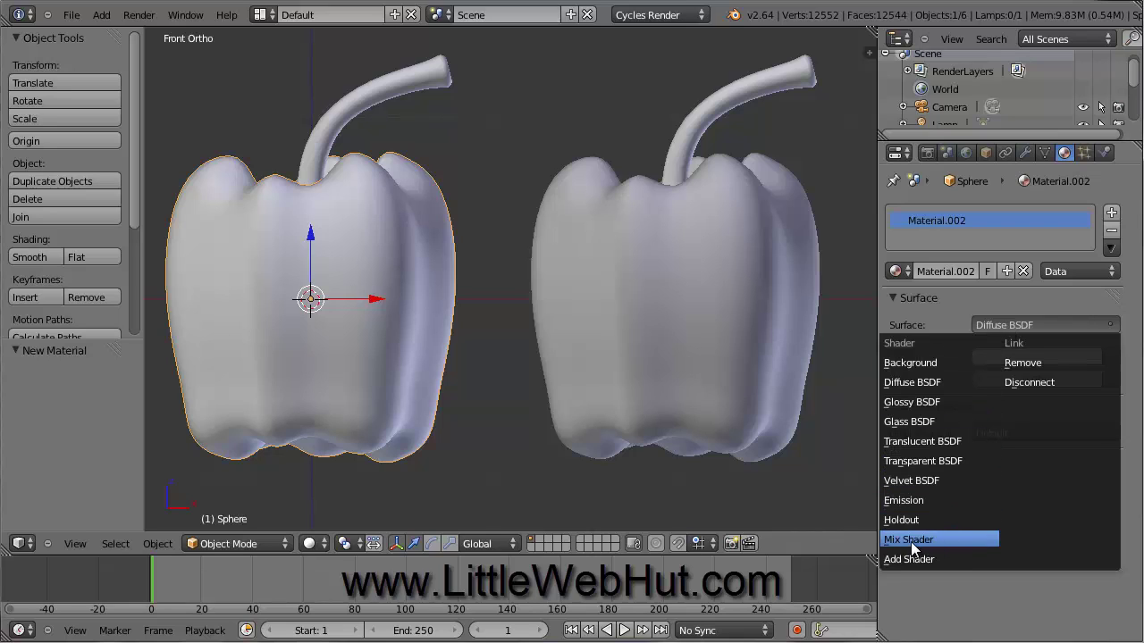
{"action": "left_click", "coordinate": [948, 540]}
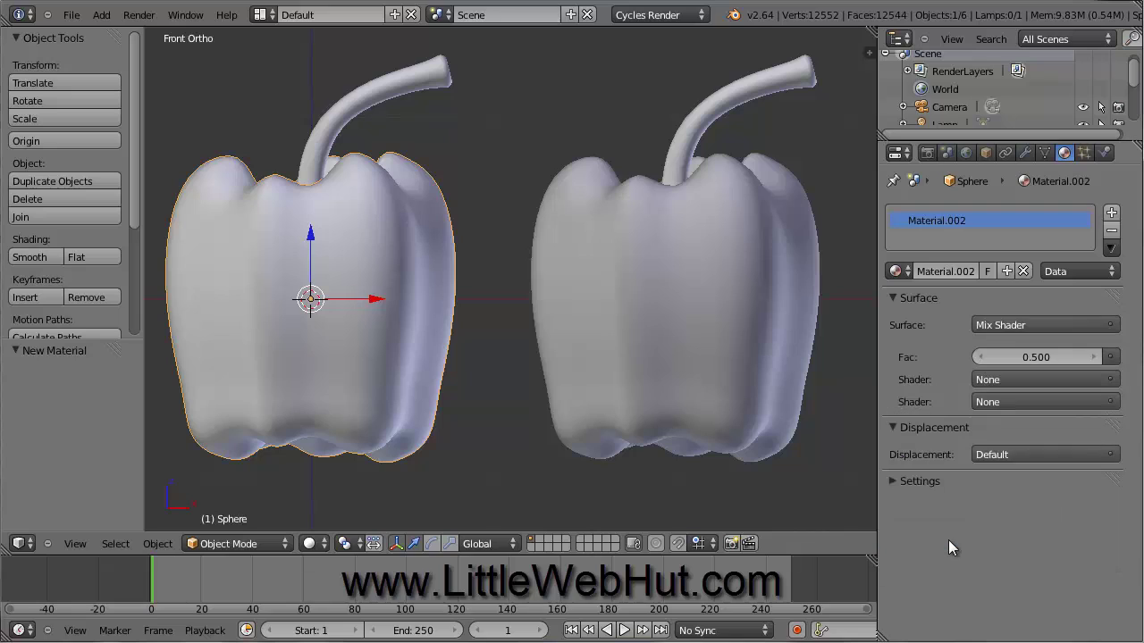
{"action": "left_click", "coordinate": [1017, 380]}
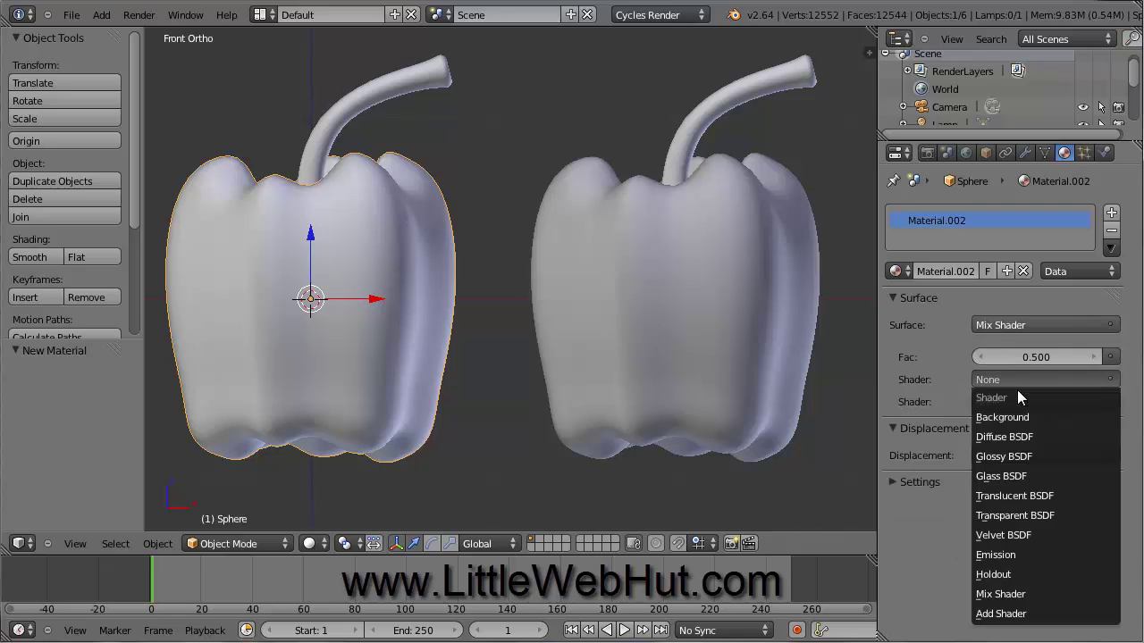
{"action": "left_click", "coordinate": [1032, 439]}
{"action": "left_click", "coordinate": [1024, 447]}
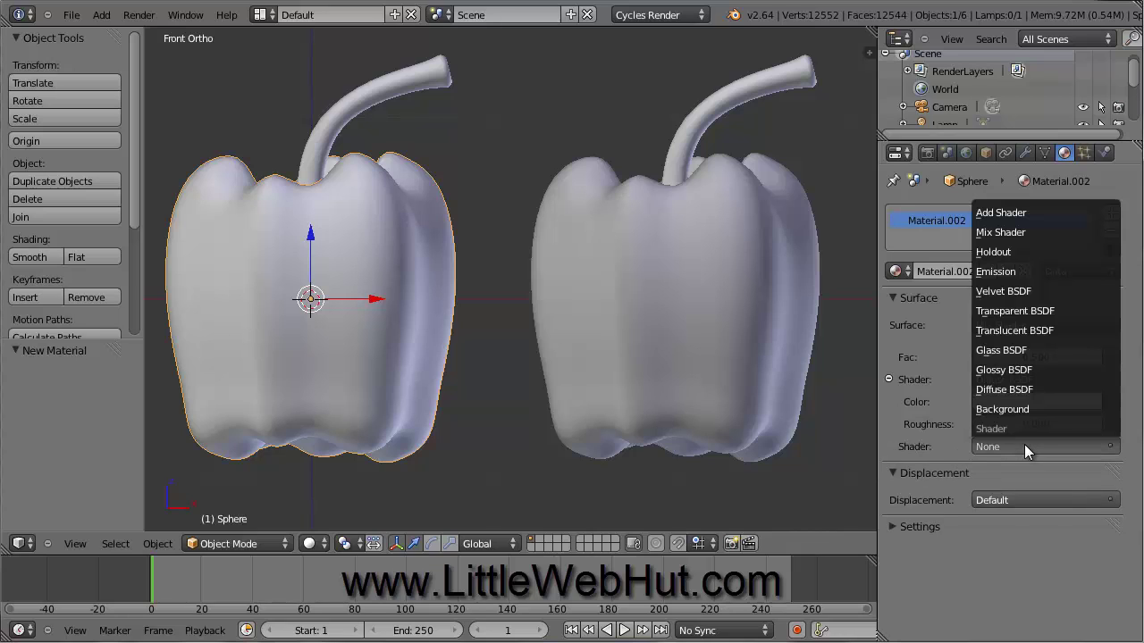
{"action": "left_click", "coordinate": [1045, 369]}
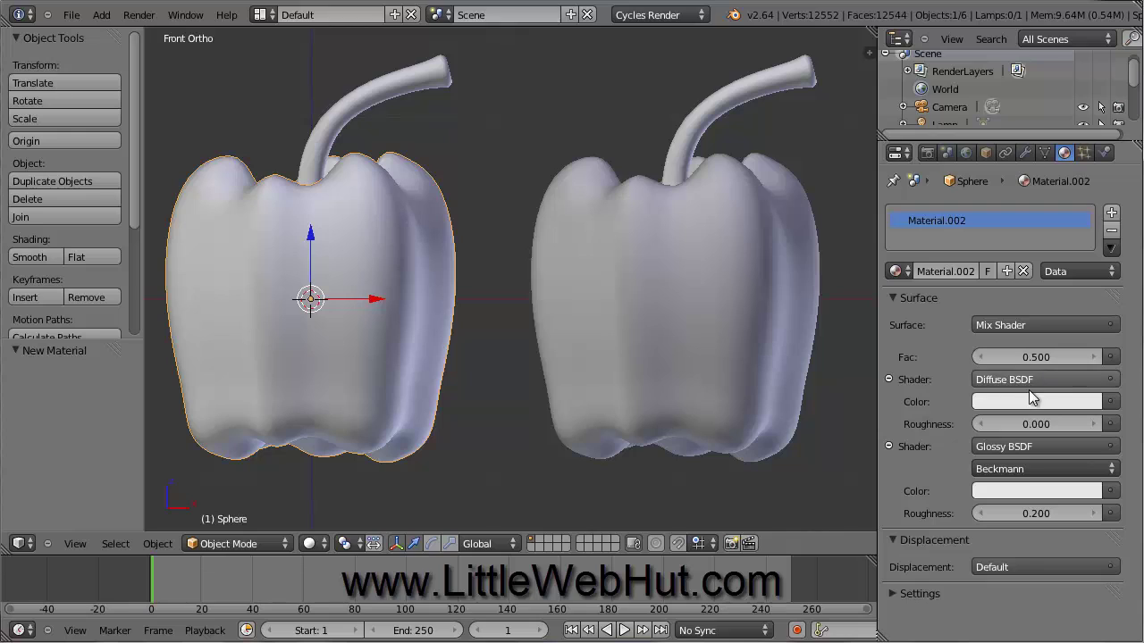
Step: Set the original pepper body's Diffuse color to dark red (R 0.227, G 0, B 0) and its Glossy color to a matching dark red
{"action": "left_click", "coordinate": [1027, 399]}
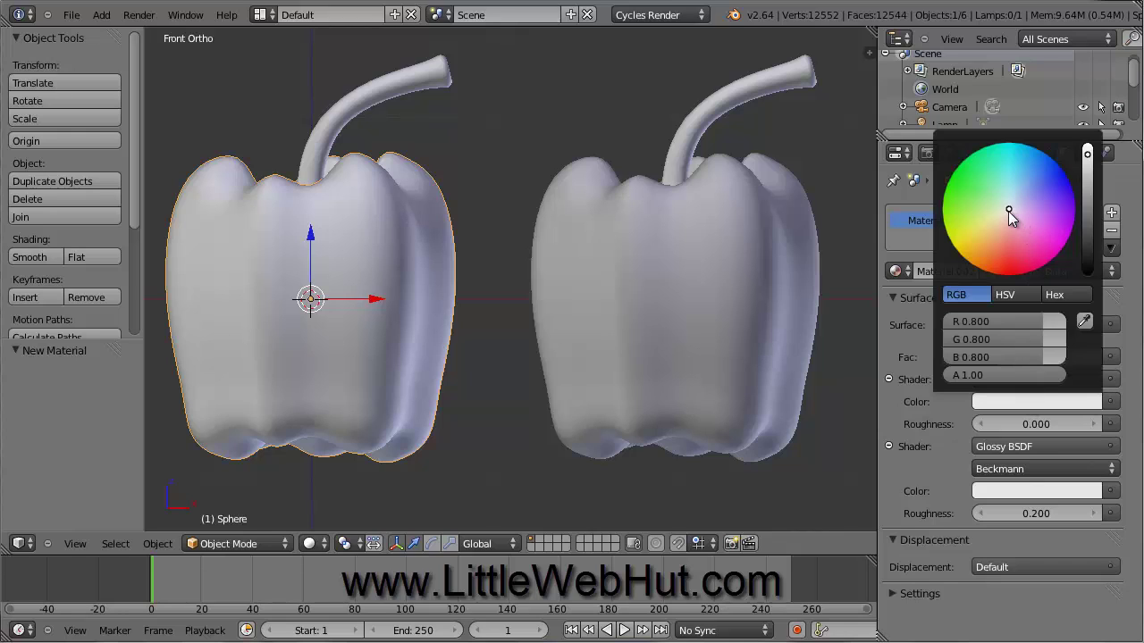
{"action": "left_click_drag", "start_coordinate": [1008, 207], "coordinate": [1009, 284]}
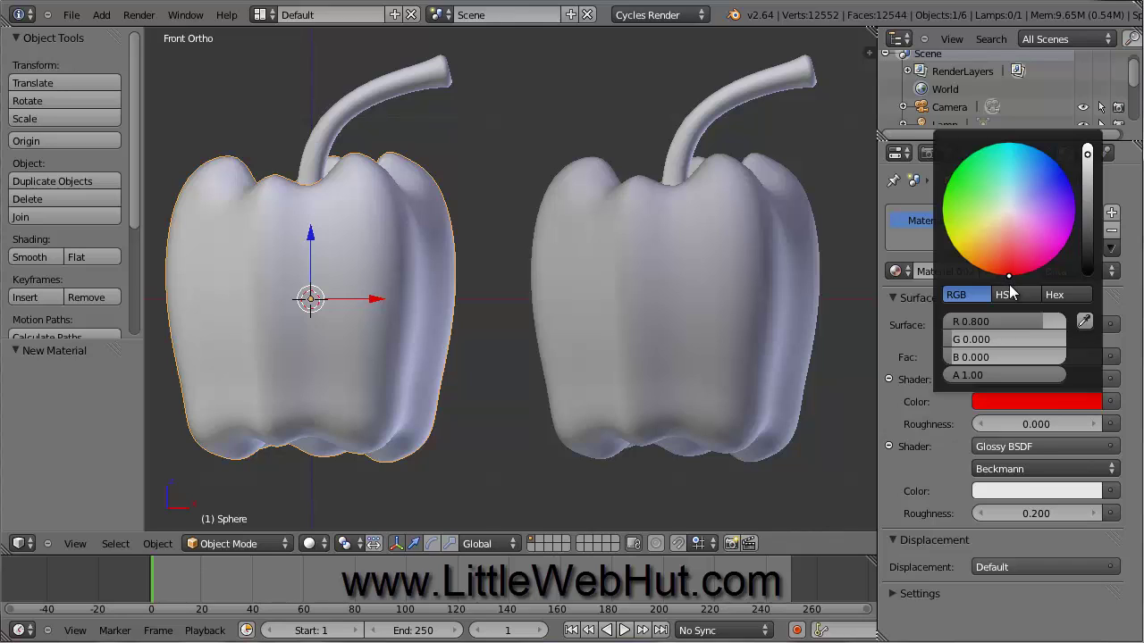
{"action": "left_click_drag", "start_coordinate": [1088, 154], "coordinate": [1088, 207]}
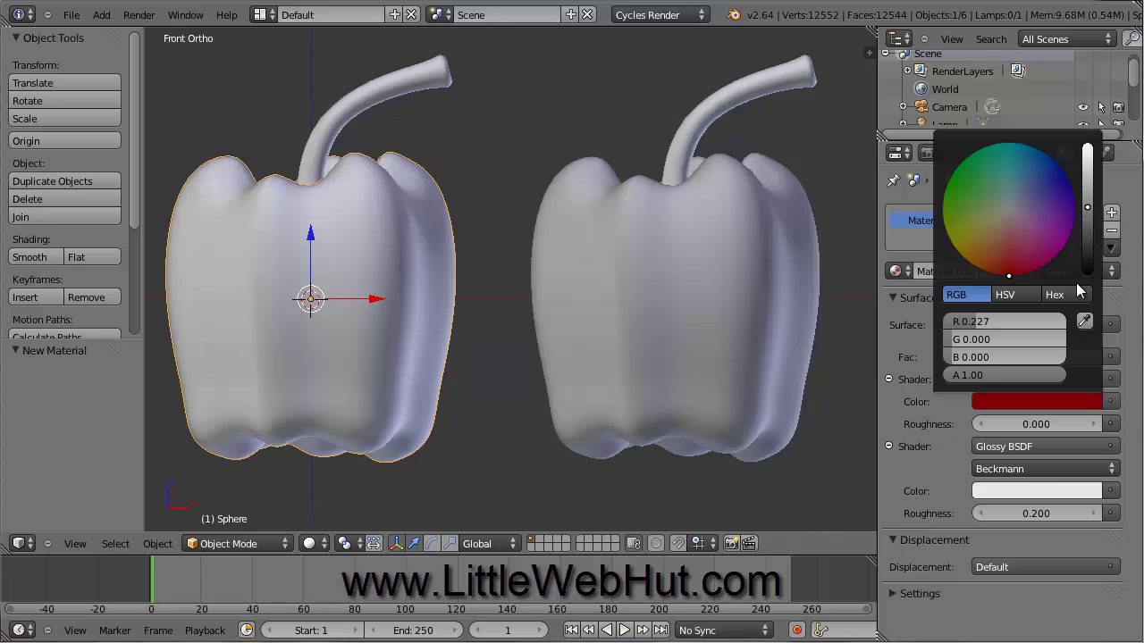
{"action": "left_click", "coordinate": [1040, 492]}
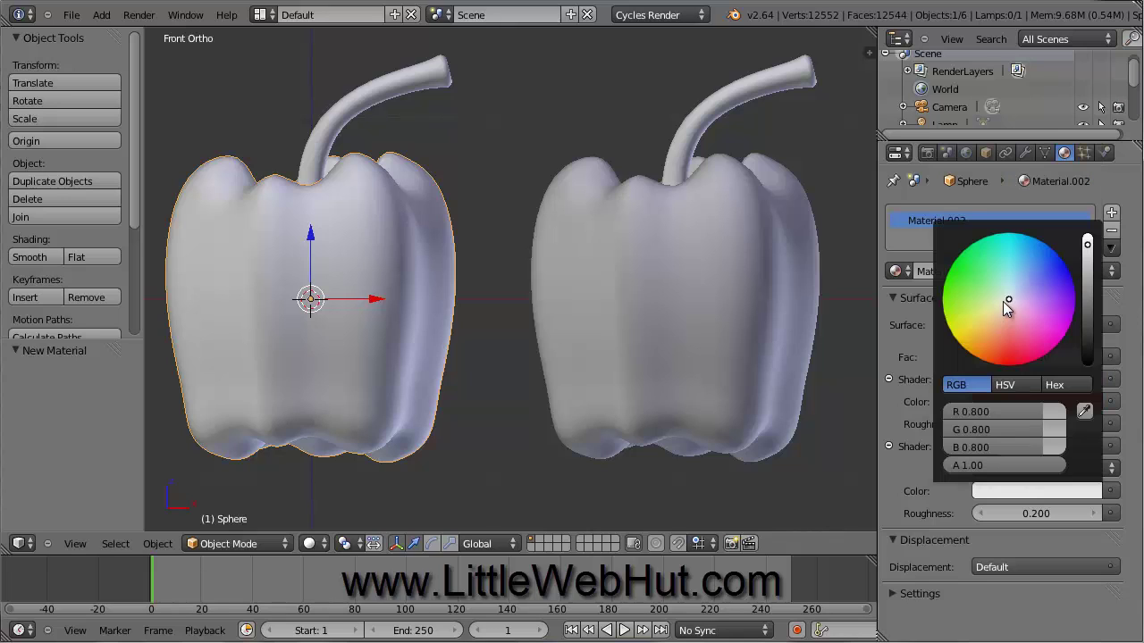
{"action": "left_click_drag", "start_coordinate": [1008, 298], "coordinate": [1008, 367]}
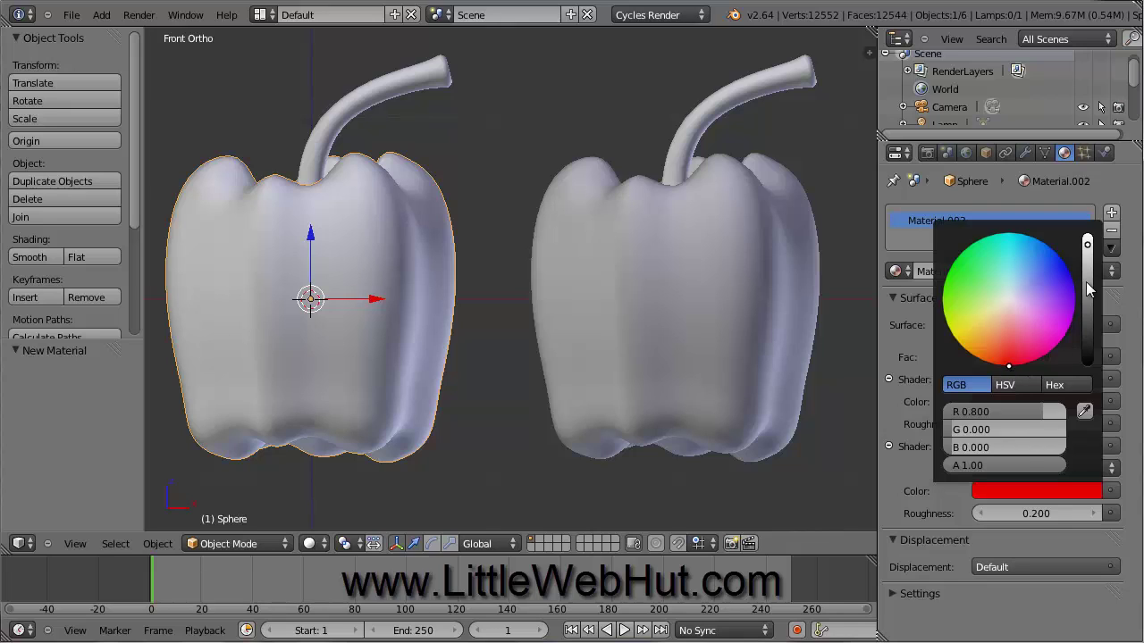
{"action": "left_click_drag", "start_coordinate": [1091, 247], "coordinate": [1091, 297]}
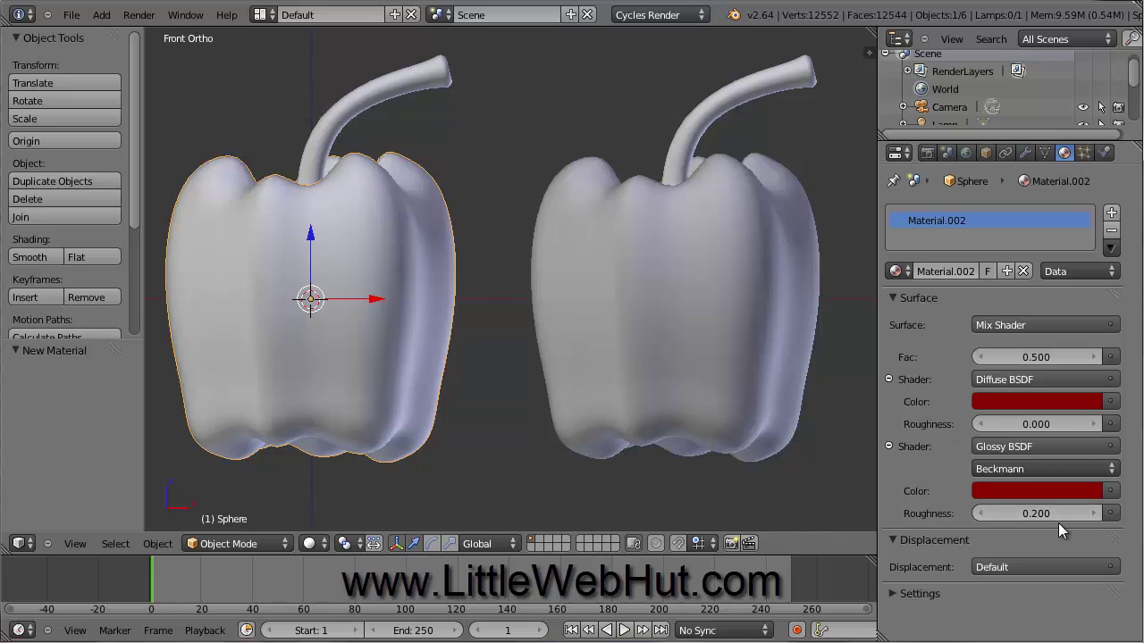
Step: Set the mix factor of the original pepper body's Mix Shader to 0.3
{"action": "left_click", "coordinate": [1025, 356]}
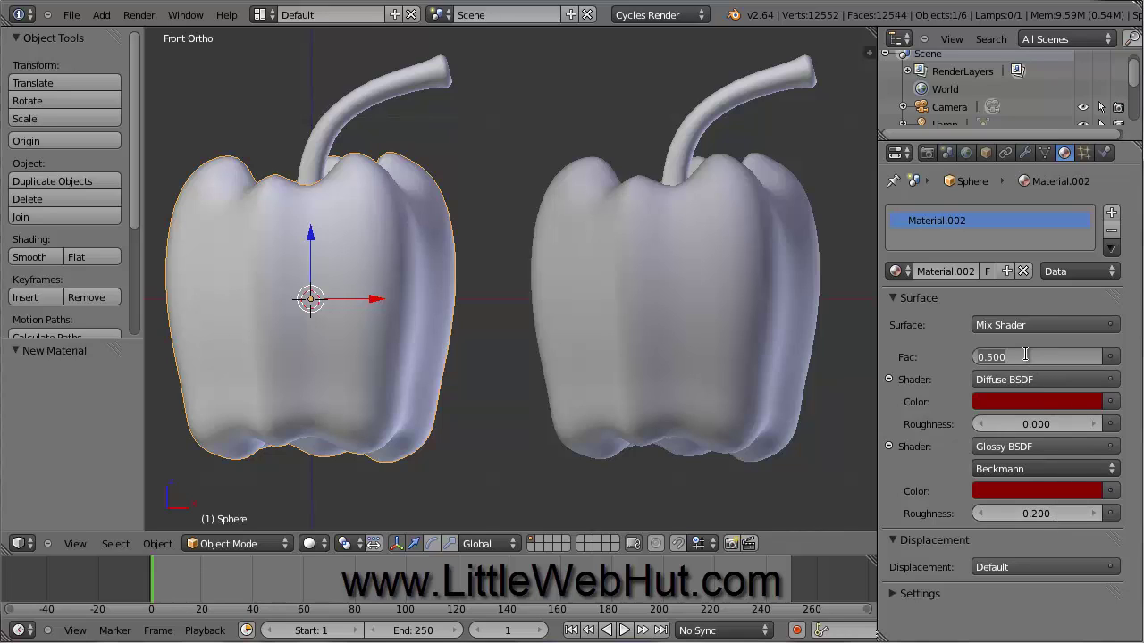
{"action": "type", "text": "0.3"}
{"action": "key", "text": "Return"}
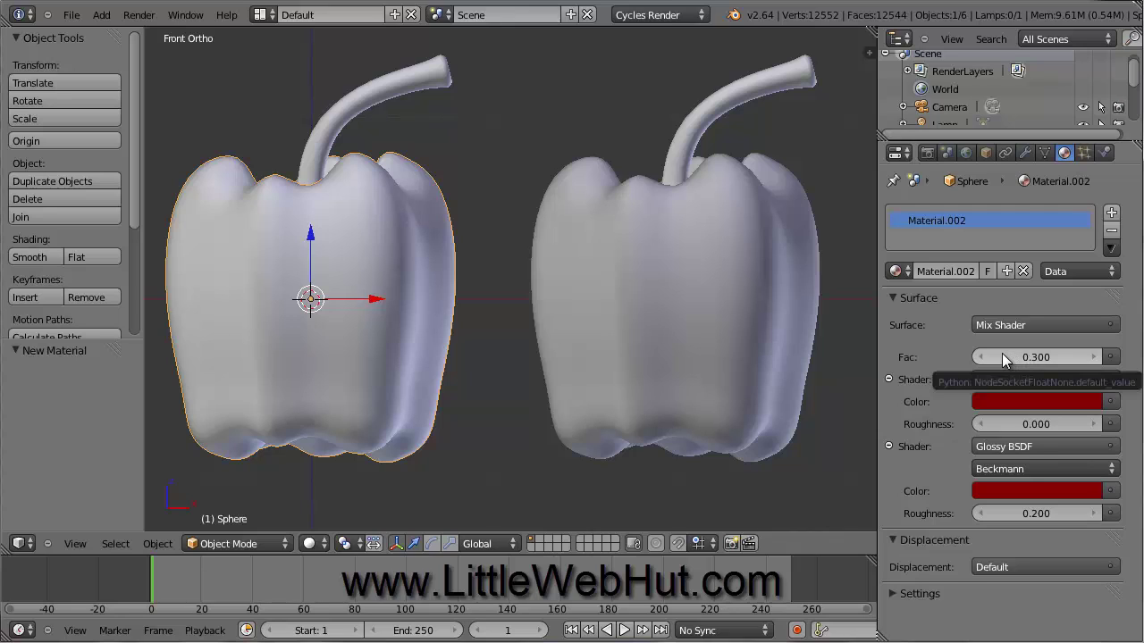
Step: Add a new material to the duplicate pepper body with a Mix Shader surface combining Diffuse BSDF first and Glossy BSDF second
{"action": "right_click", "coordinate": [742, 304]}
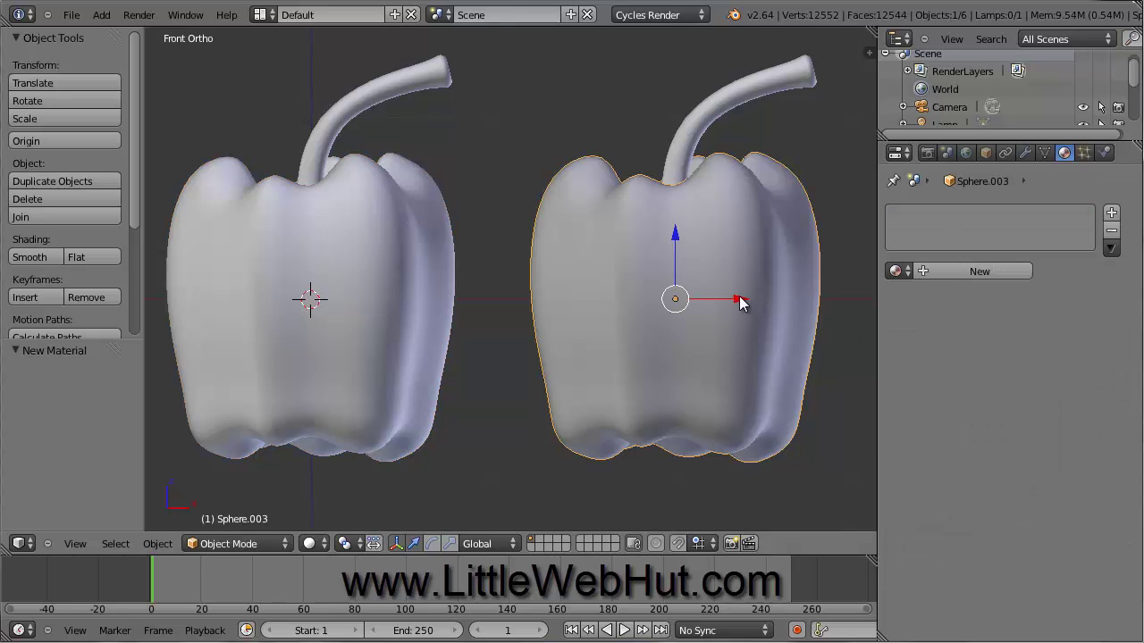
{"action": "left_click", "coordinate": [971, 272]}
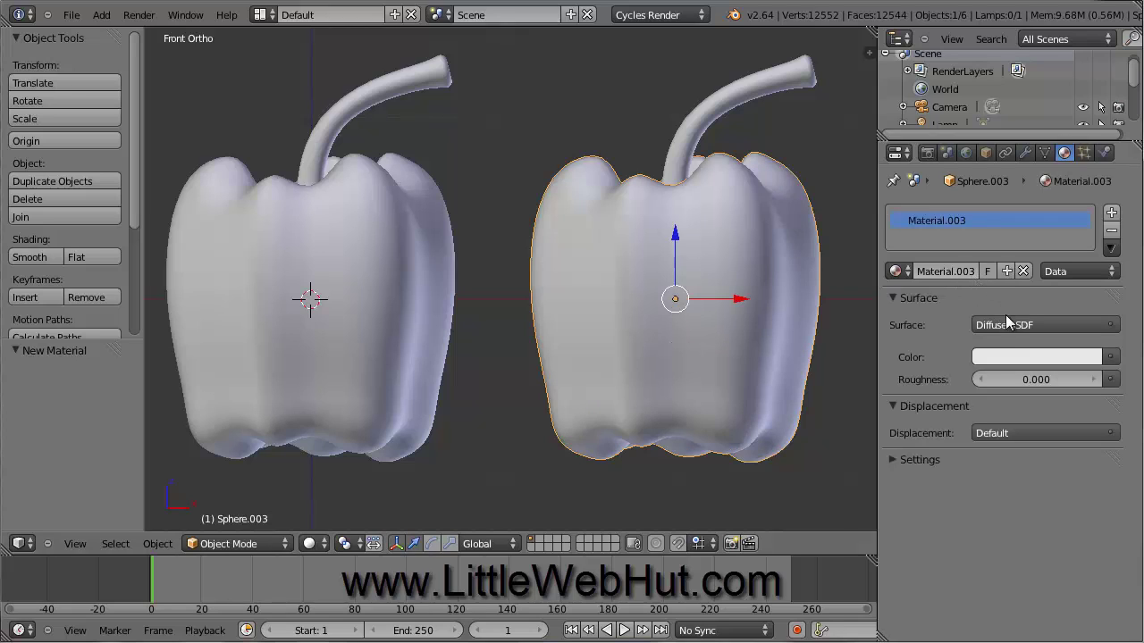
{"action": "left_click", "coordinate": [1014, 329]}
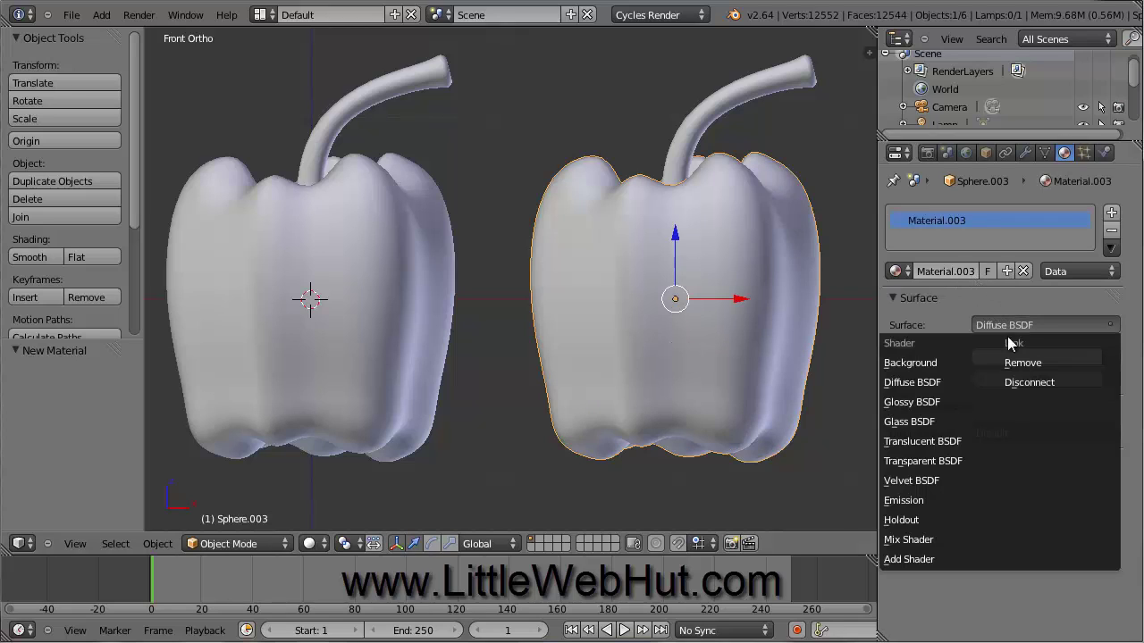
{"action": "left_click", "coordinate": [959, 541]}
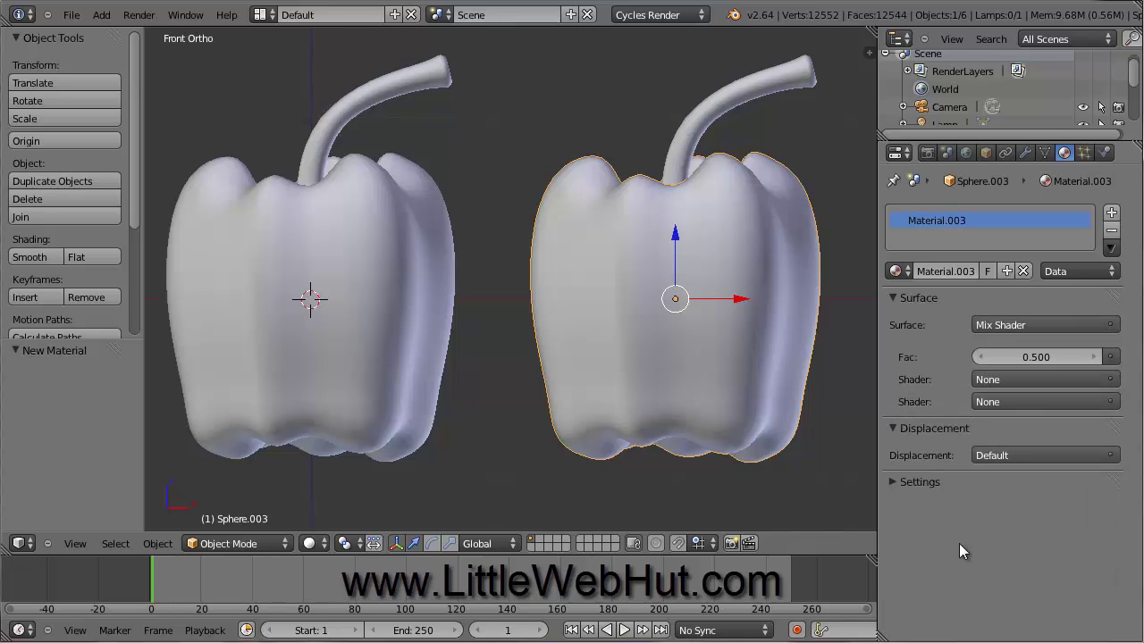
{"action": "left_click", "coordinate": [1022, 380]}
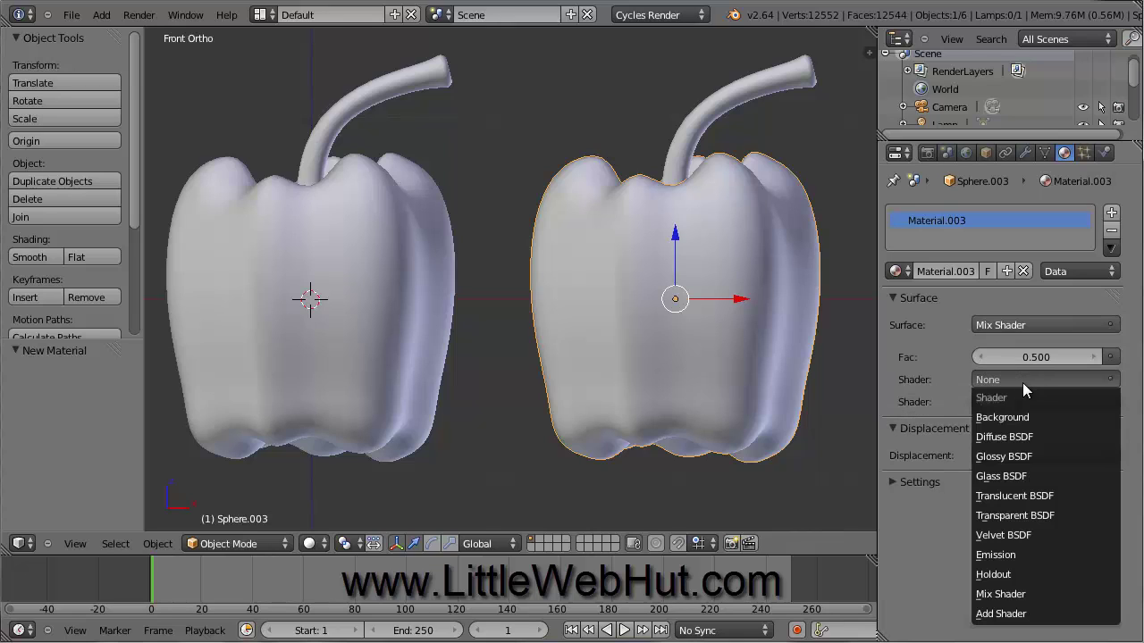
{"action": "left_click", "coordinate": [1037, 433]}
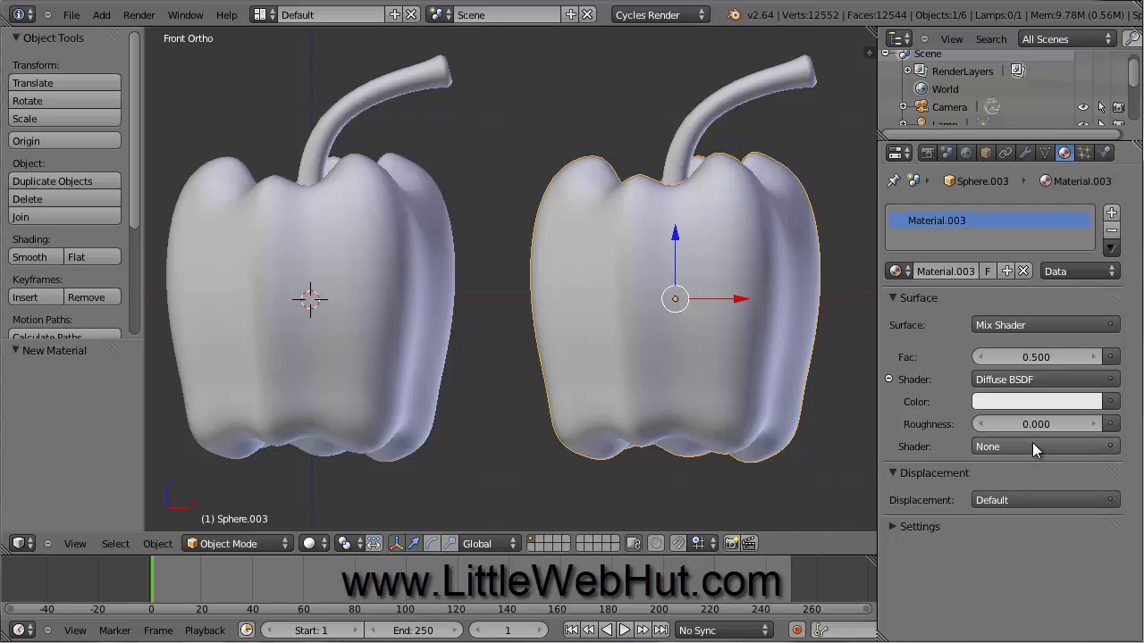
{"action": "left_click", "coordinate": [1029, 446]}
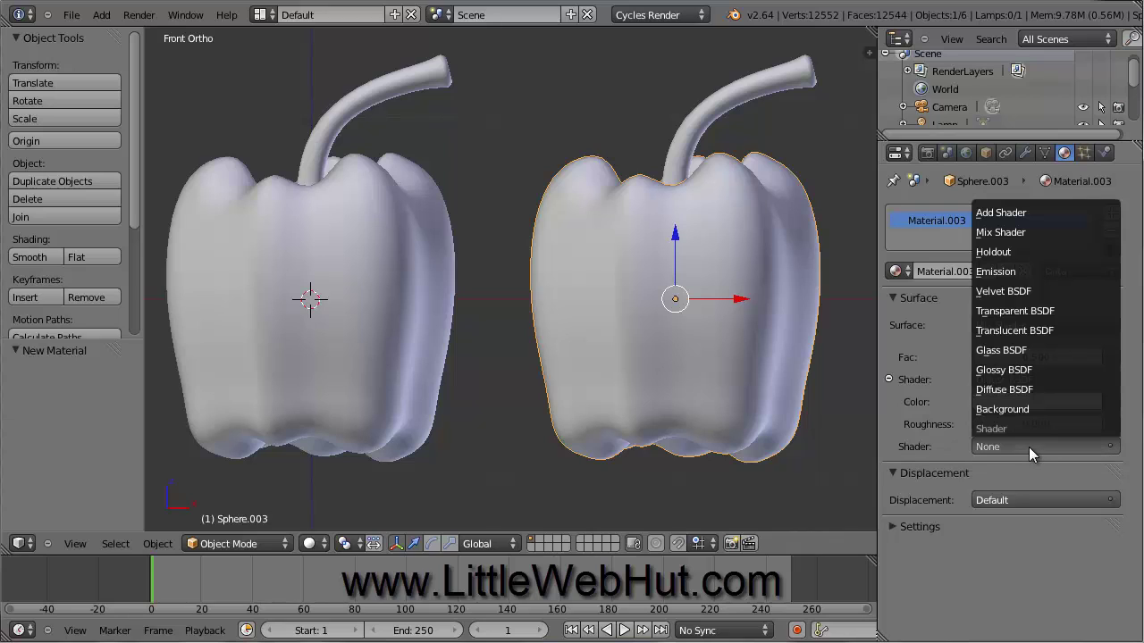
{"action": "left_click", "coordinate": [1029, 369]}
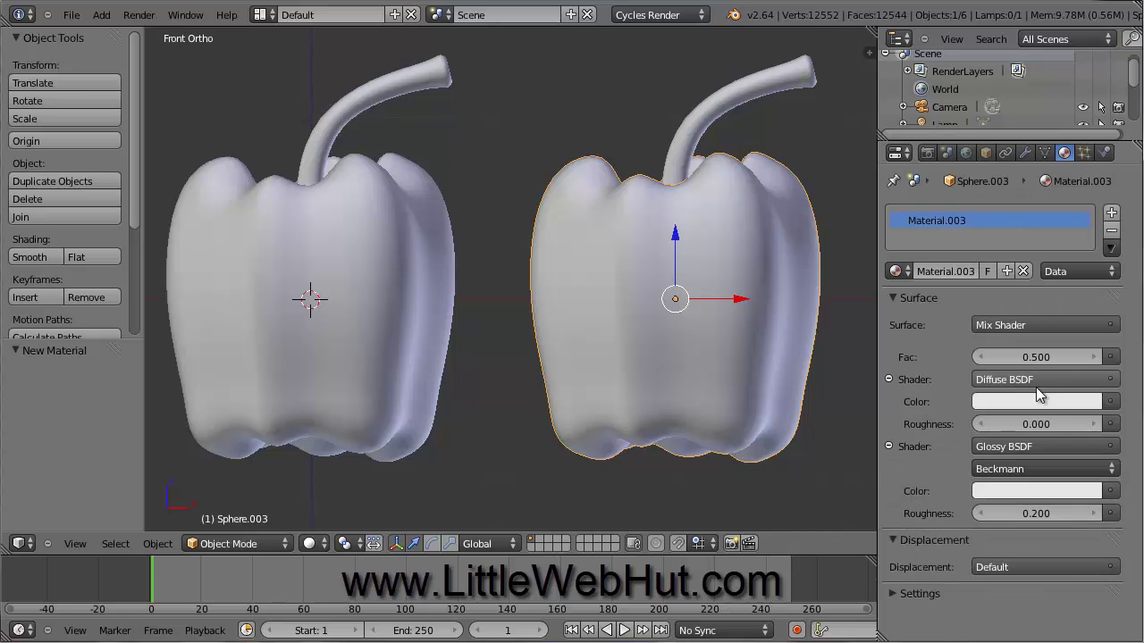
Step: Set both the Diffuse and Glossy colors of the duplicate pepper body's material to a similar, slightly darkened orange
{"action": "left_click", "coordinate": [1037, 401]}
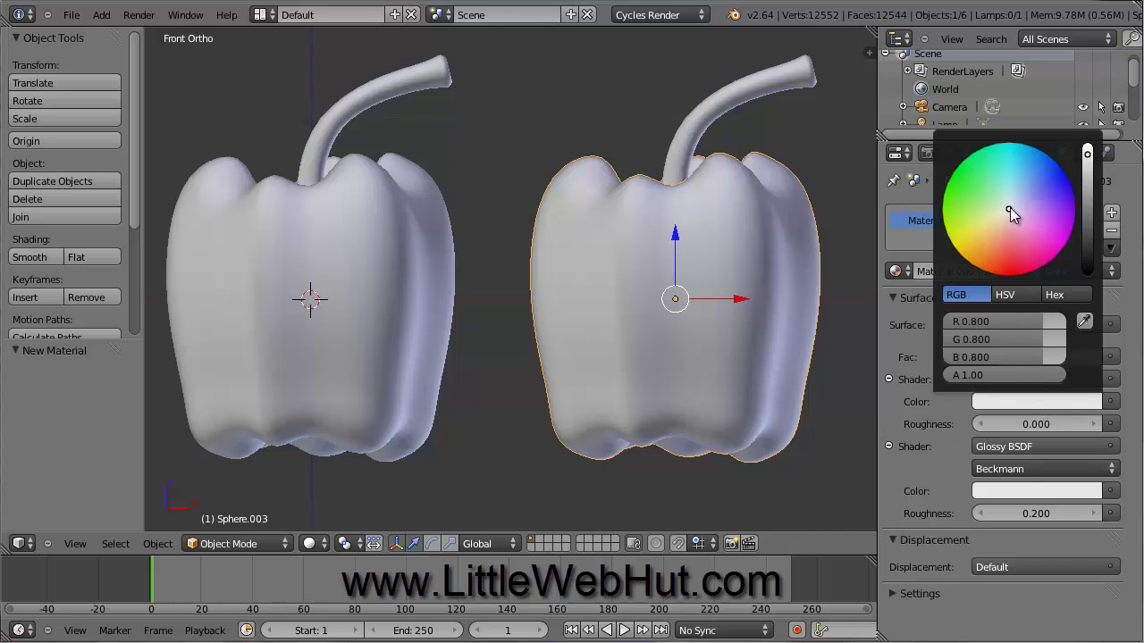
{"action": "left_click_drag", "start_coordinate": [1009, 210], "coordinate": [984, 275]}
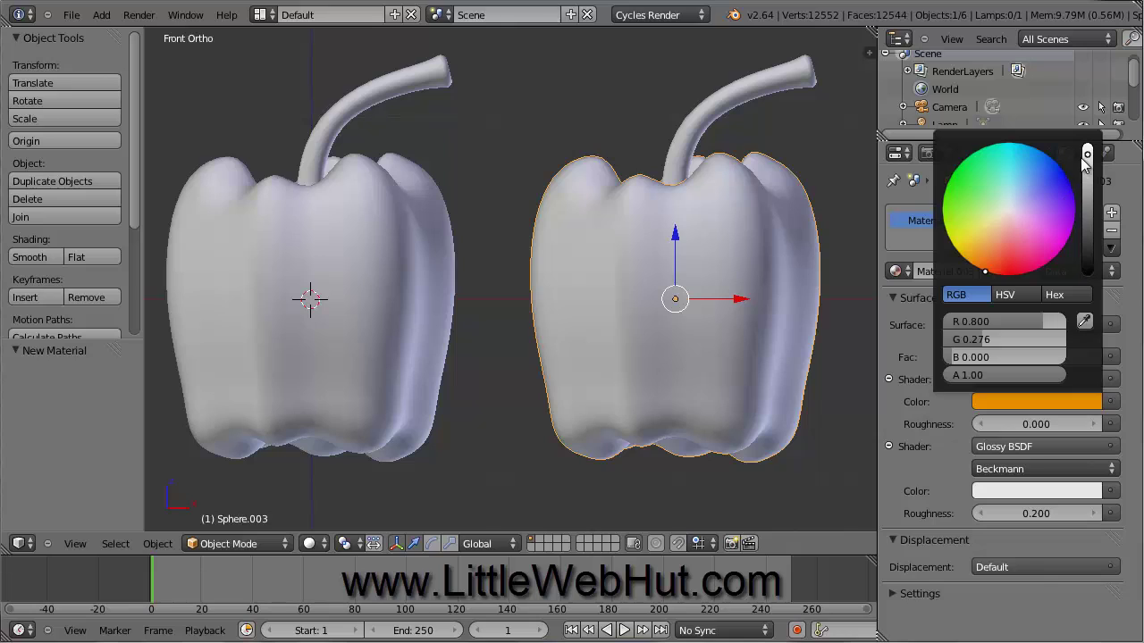
{"action": "left_click_drag", "start_coordinate": [1088, 154], "coordinate": [1090, 177]}
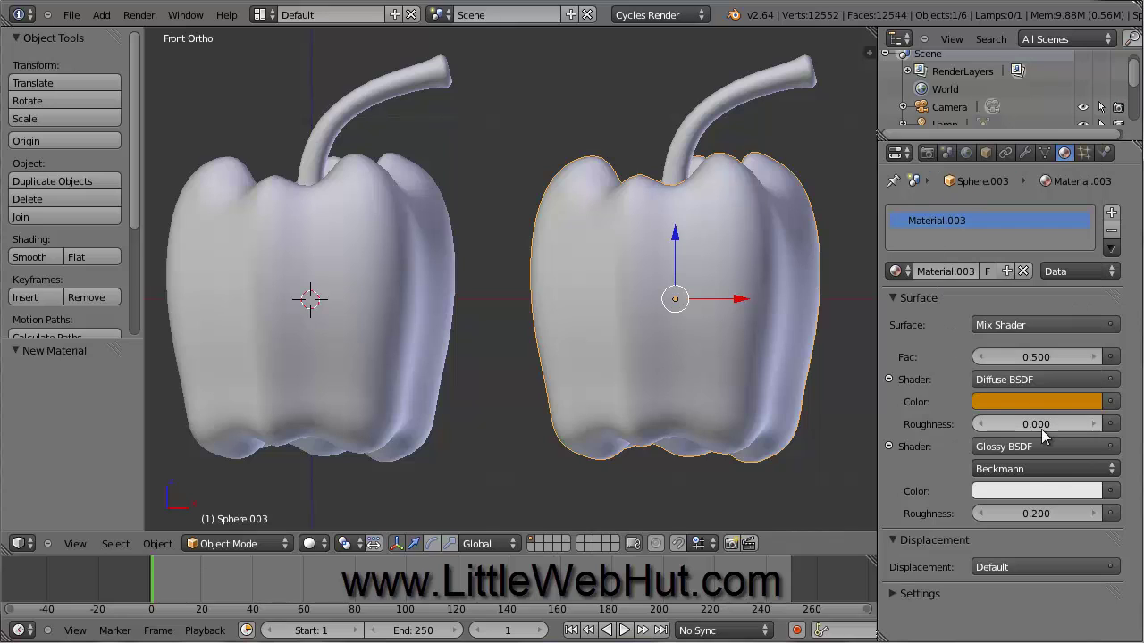
{"action": "left_click", "coordinate": [1030, 492]}
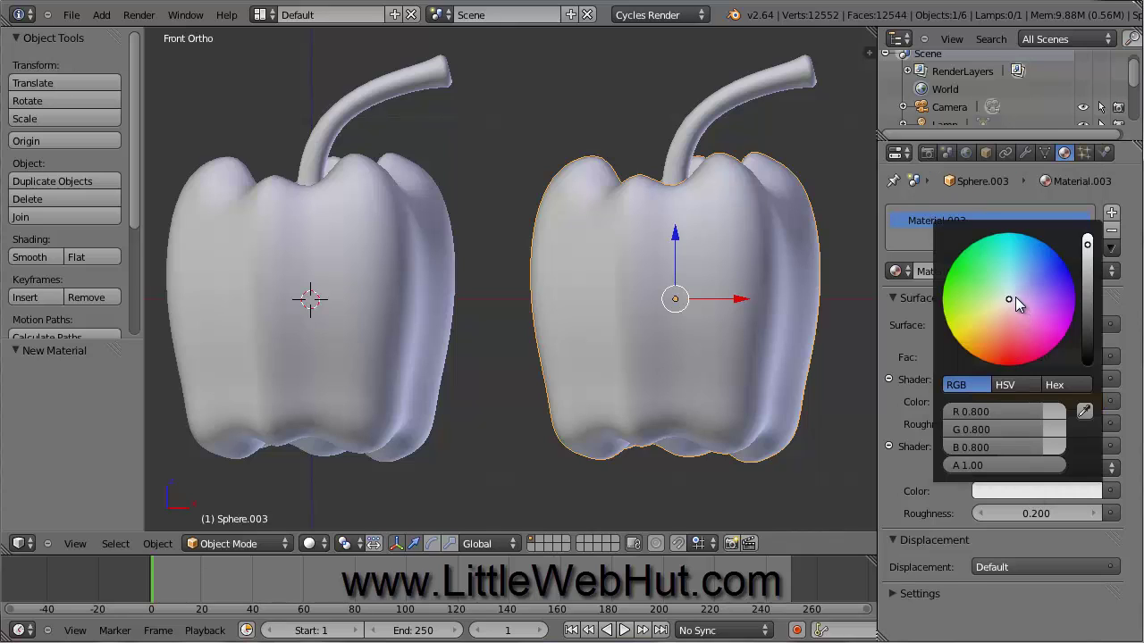
{"action": "left_click_drag", "start_coordinate": [1008, 300], "coordinate": [984, 376]}
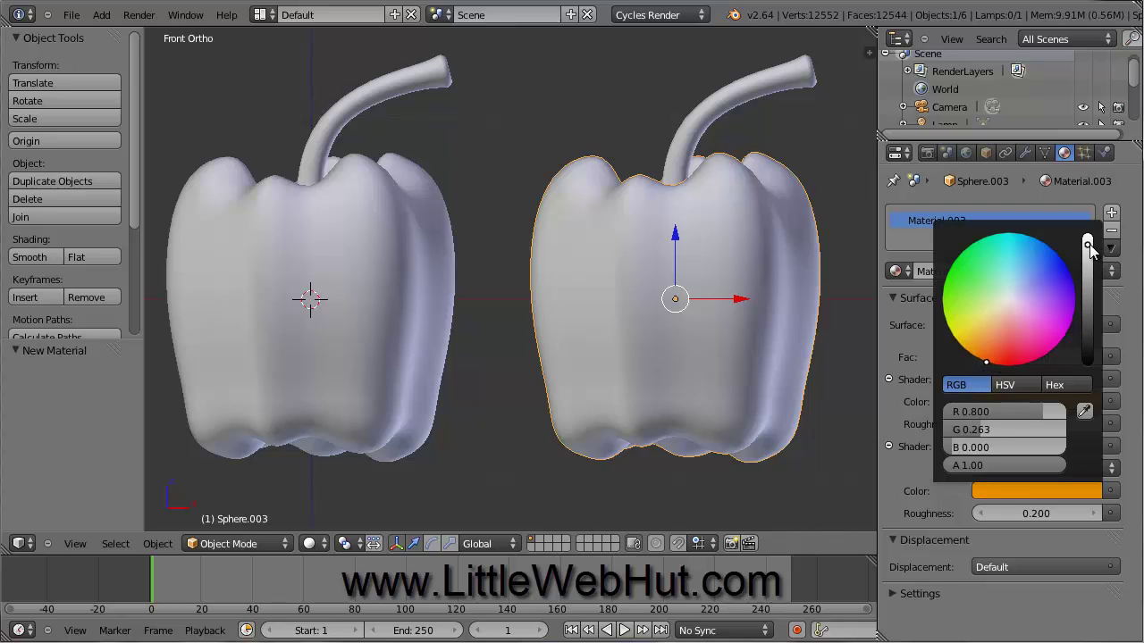
{"action": "left_click_drag", "start_coordinate": [1088, 246], "coordinate": [1091, 259]}
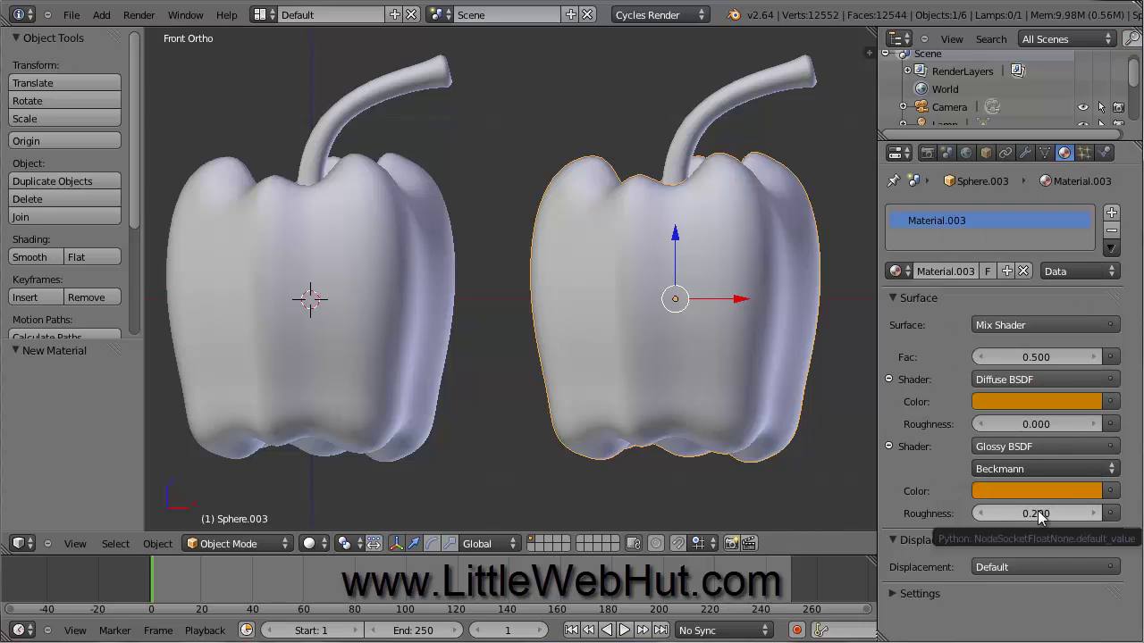
Step: Set the mix factor of the duplicate pepper body's Mix Shader to 0.3
{"action": "left_click", "coordinate": [1027, 357]}
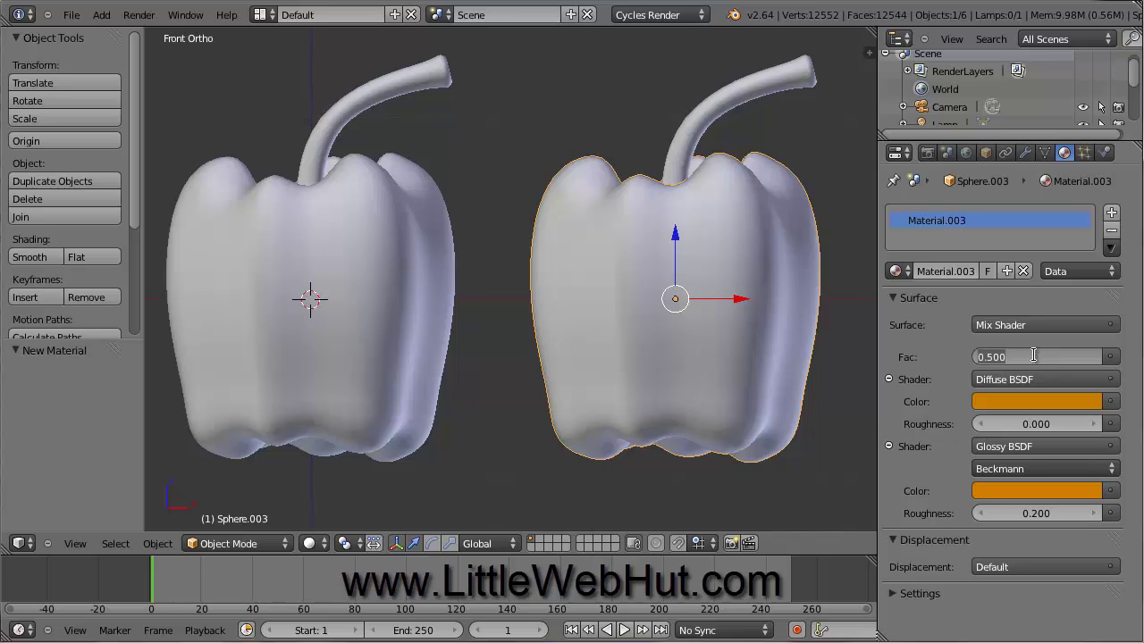
{"action": "type", "text": "0.3"}
{"action": "key", "text": "Return"}
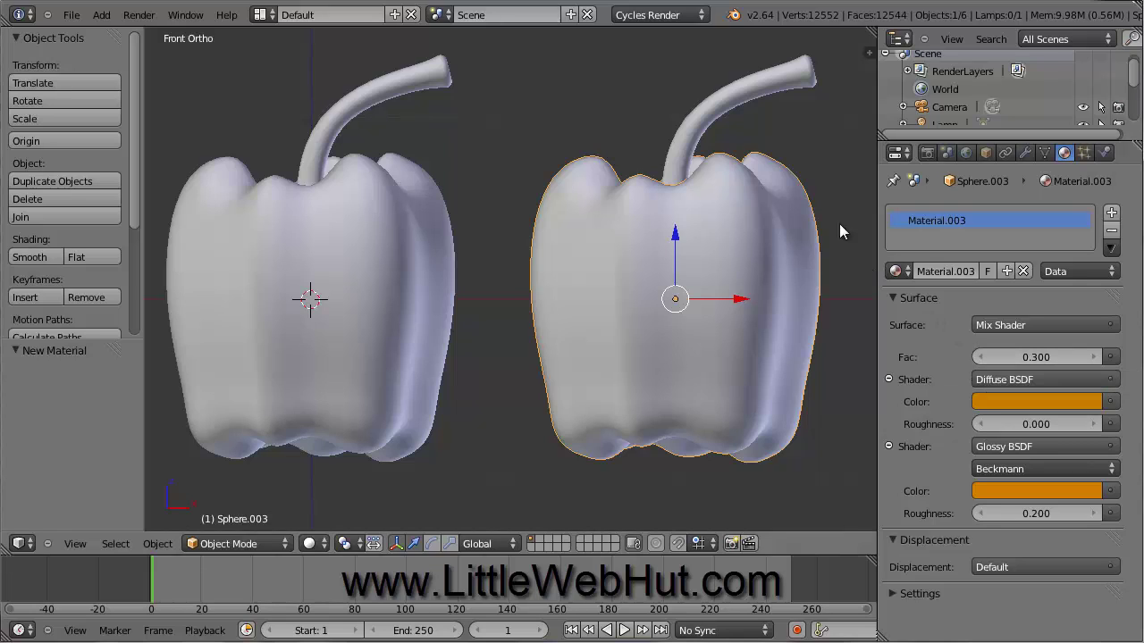
Step: Parent the duplicate pepper's stem to its pepper body using the Object parent type
{"action": "right_click", "coordinate": [755, 89]}
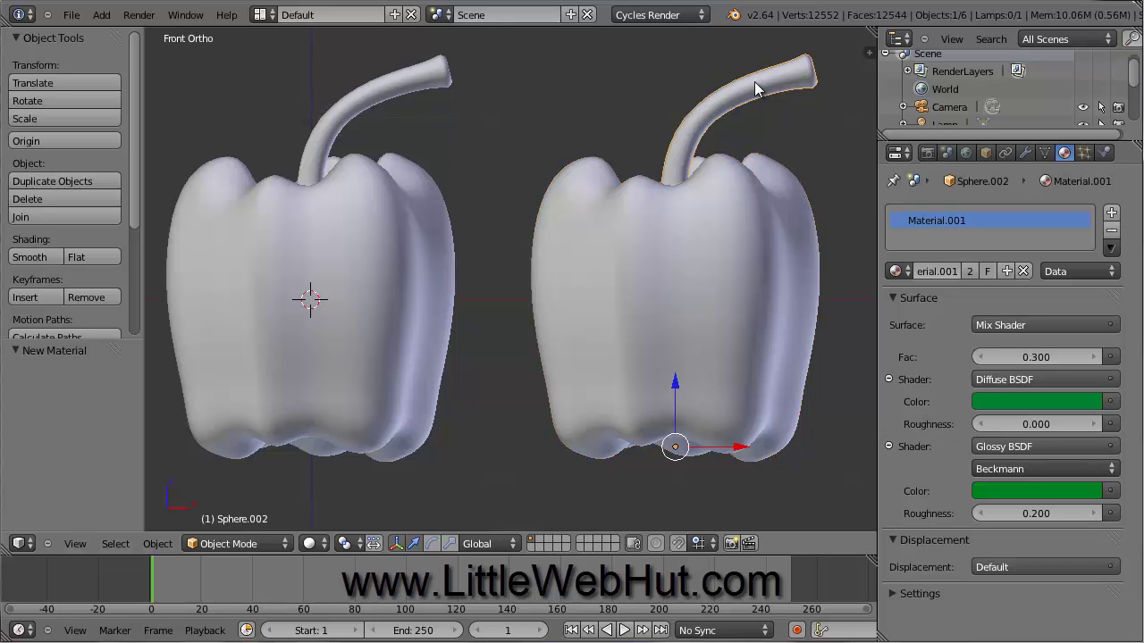
{"action": "right_click", "coordinate": [722, 220]}
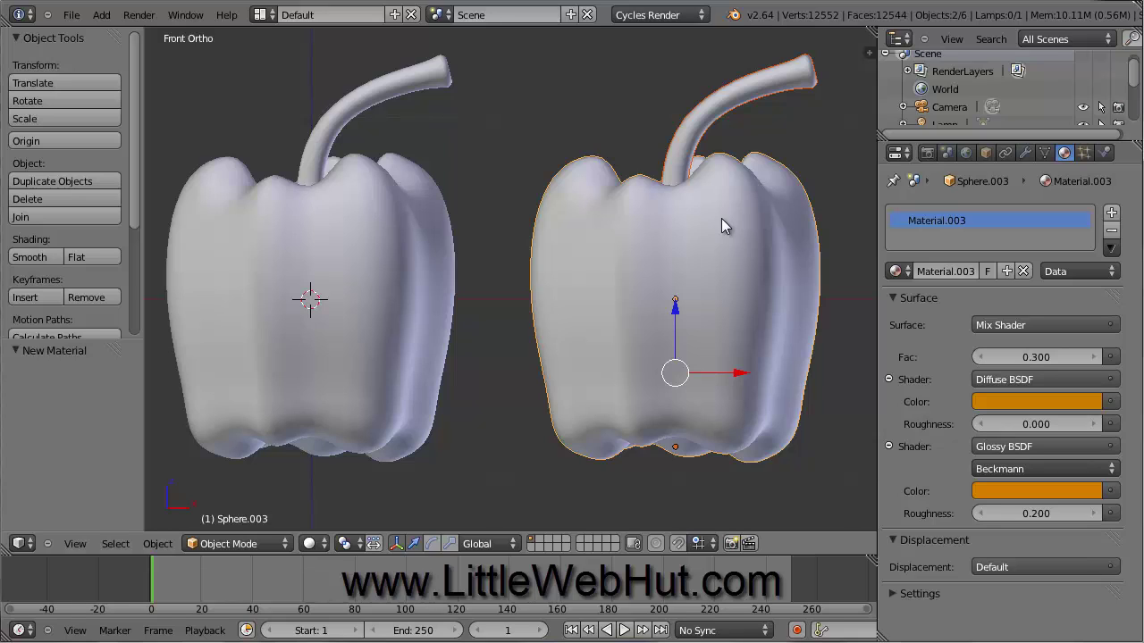
{"action": "key", "text": "ctrl+p"}
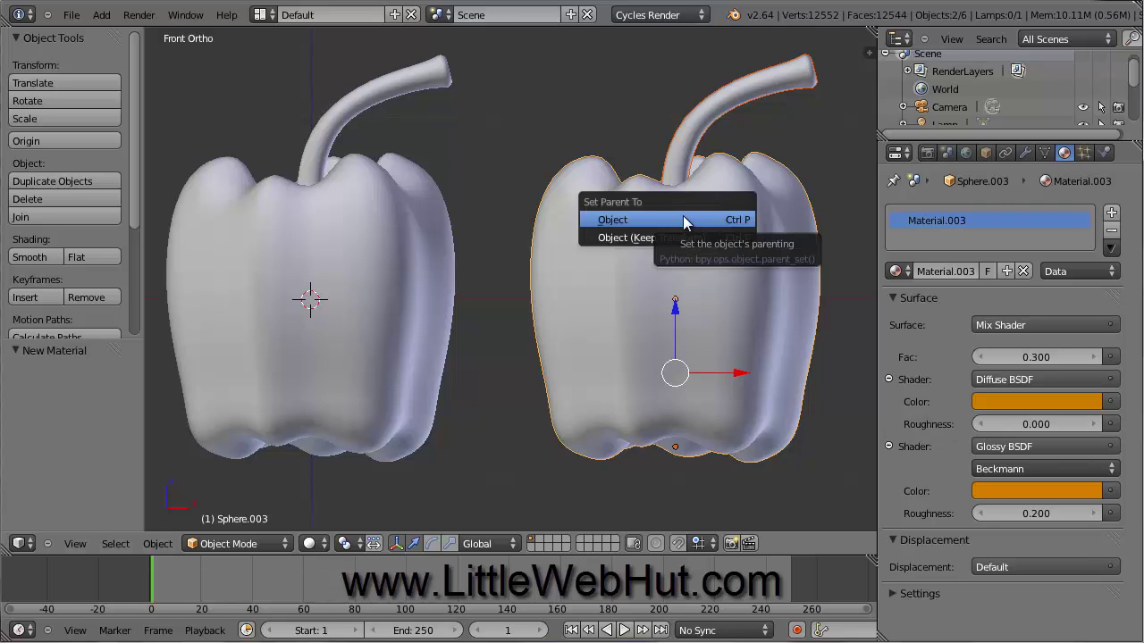
{"action": "left_click", "coordinate": [686, 221]}
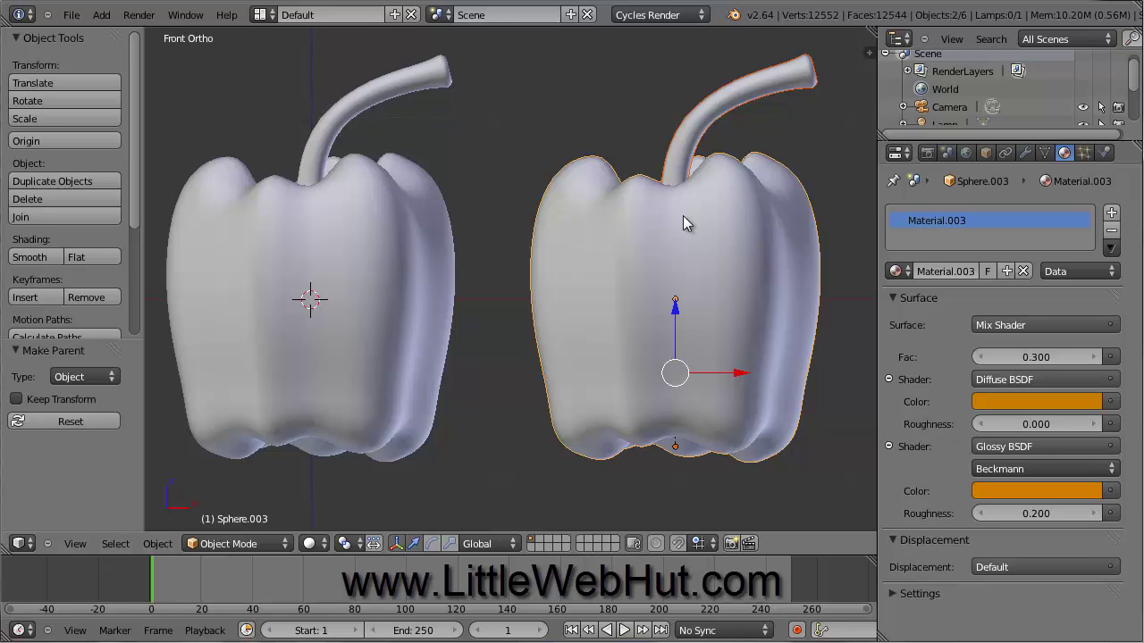
Step: Parent the original pepper's stem to its pepper body using the Object parent type
{"action": "right_click", "coordinate": [389, 87]}
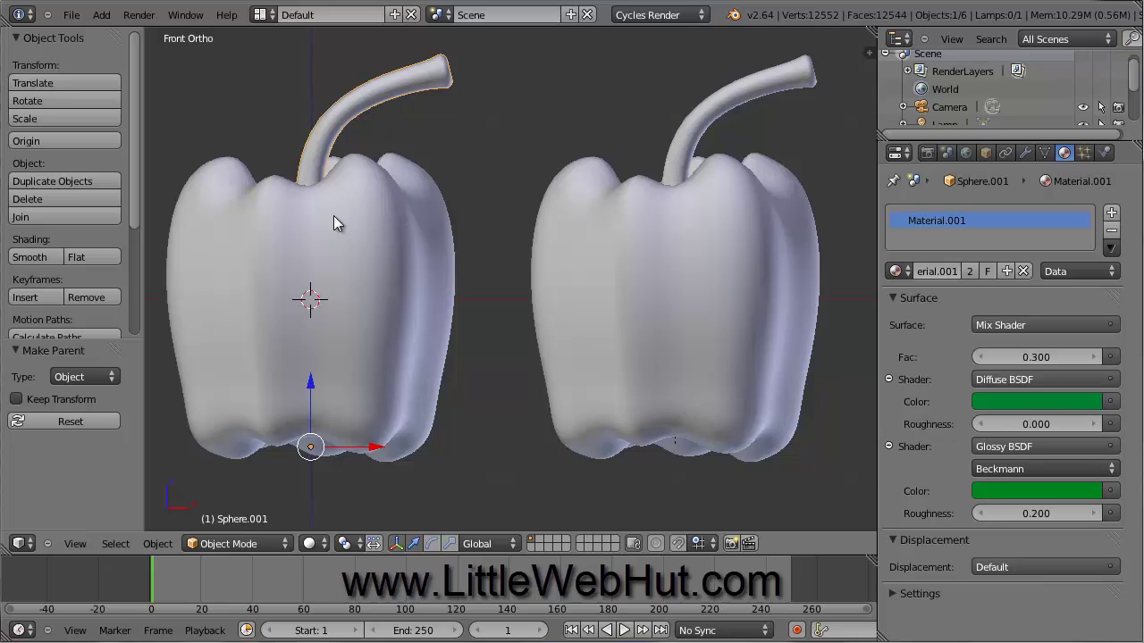
{"action": "right_click", "coordinate": [330, 251], "text": "shift"}
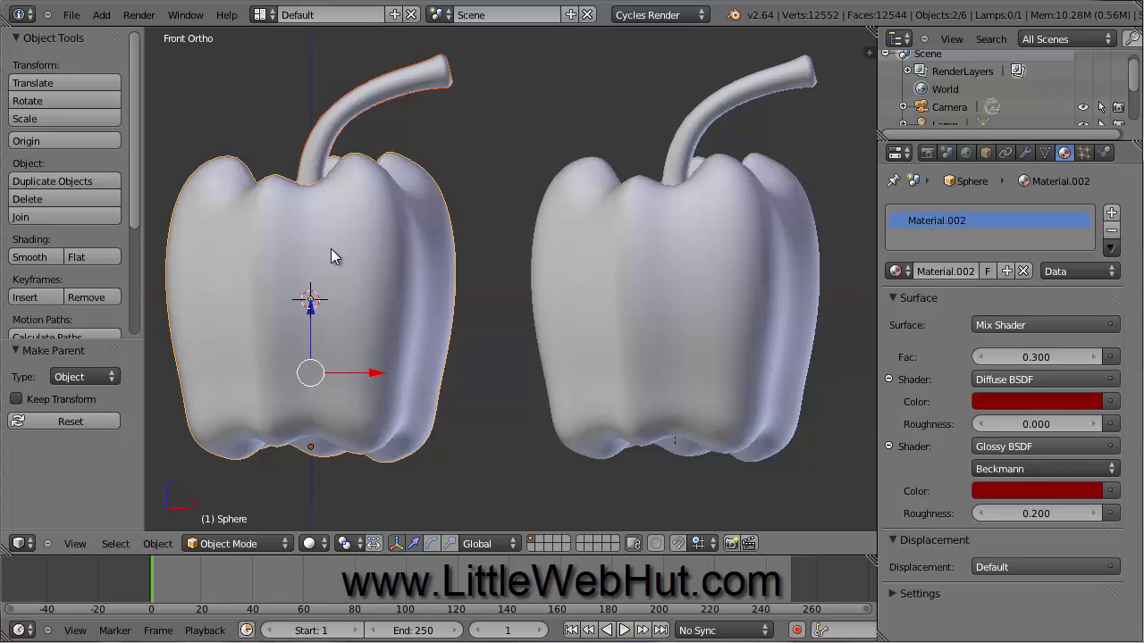
{"action": "key", "text": "ctrl+p"}
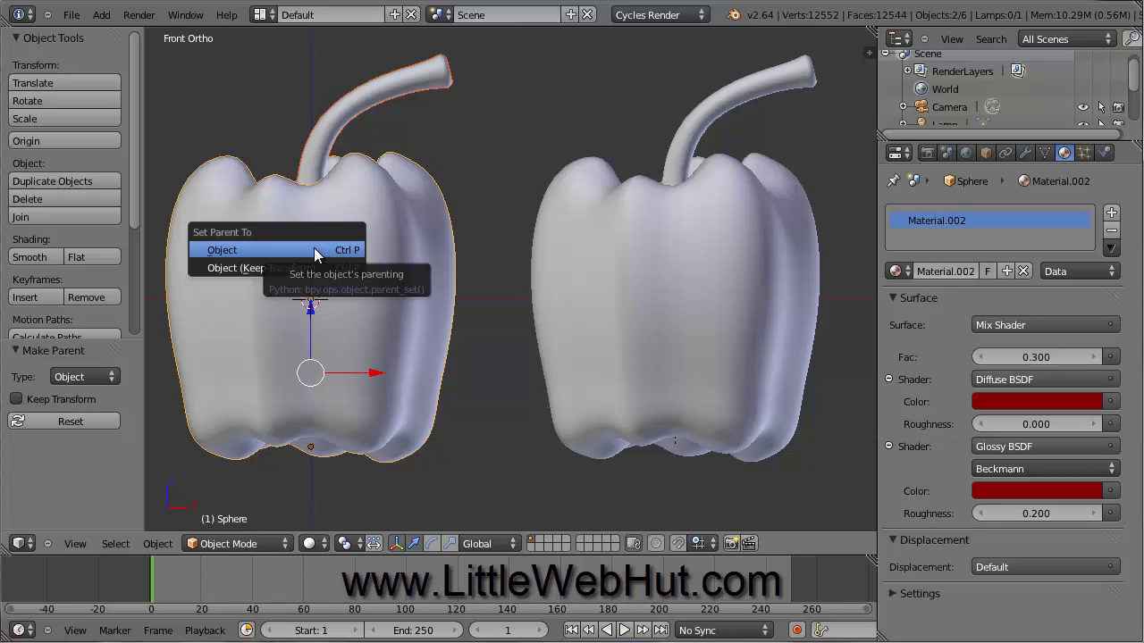
{"action": "left_click", "coordinate": [313, 251]}
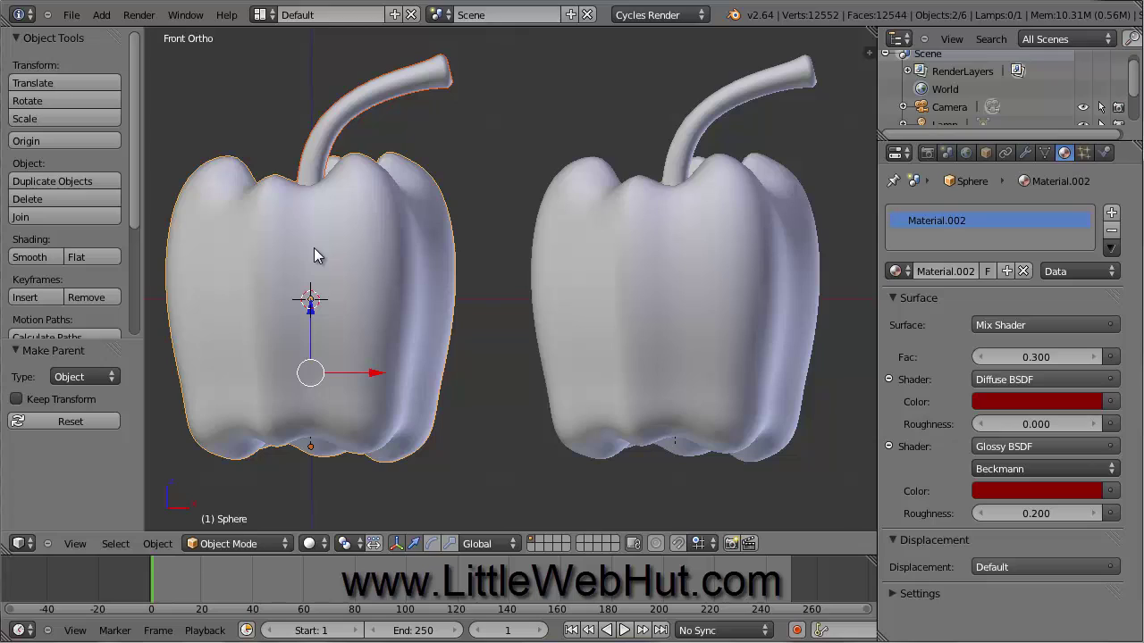